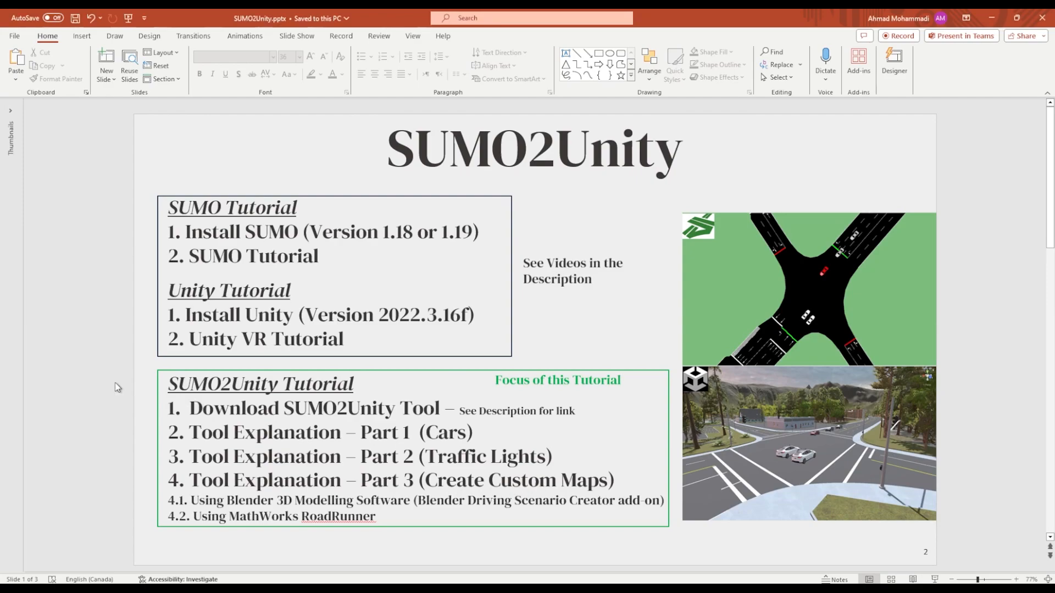
Advance to the SUMO2Unity Tutorial slide and highlight the outline item "Download SUMO2Unity Tool"
{"action": "scroll", "coordinate": [124, 408], "scroll_direction": "down", "scroll_amount": 1}
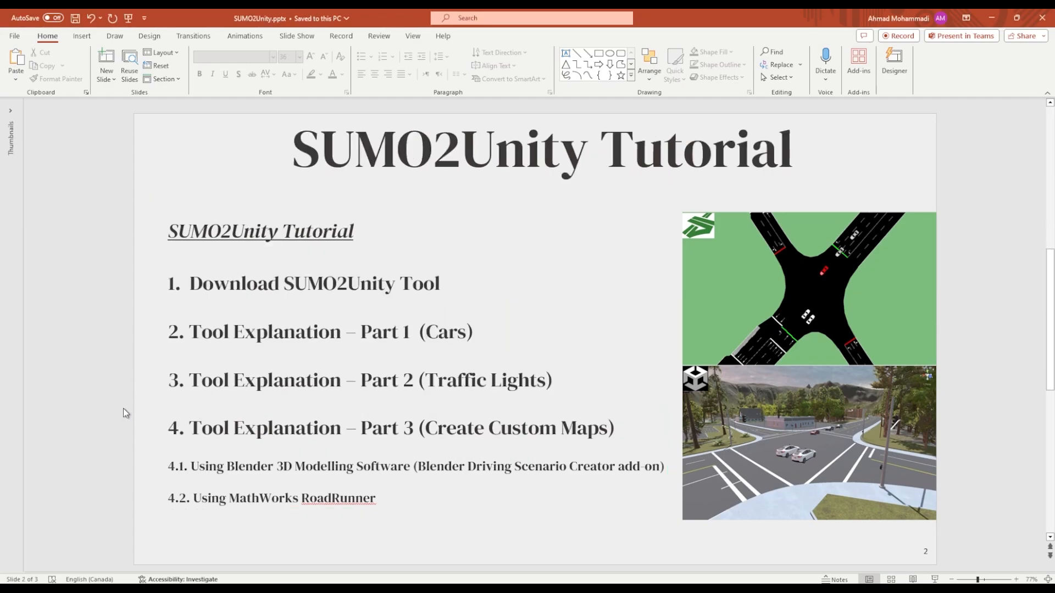
{"action": "left_click", "coordinate": [229, 303]}
{"action": "left_click_drag", "start_coordinate": [191, 291], "coordinate": [425, 299]}
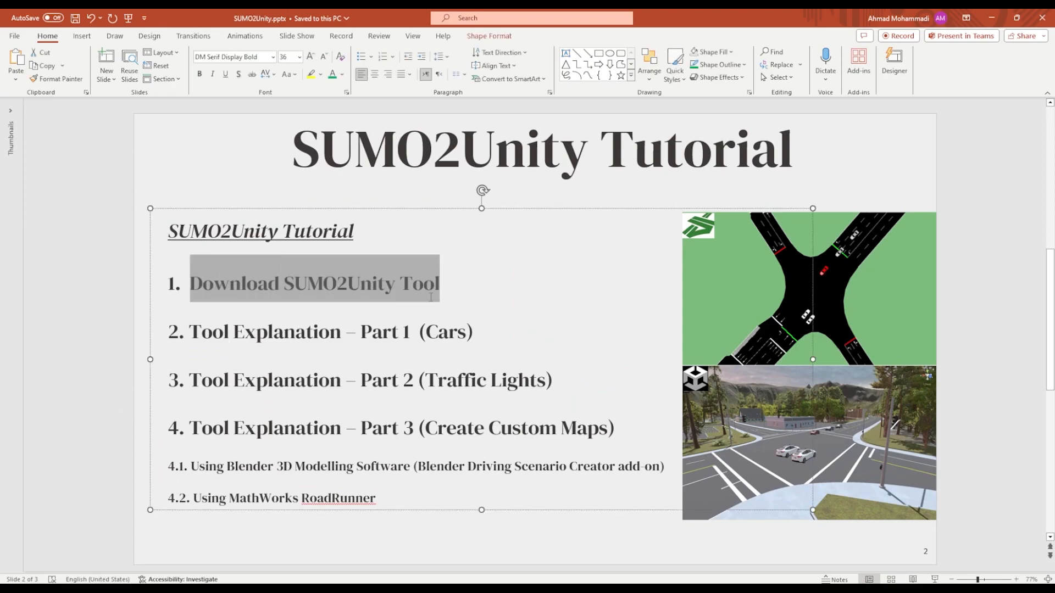
{"action": "left_click", "coordinate": [88, 398]}
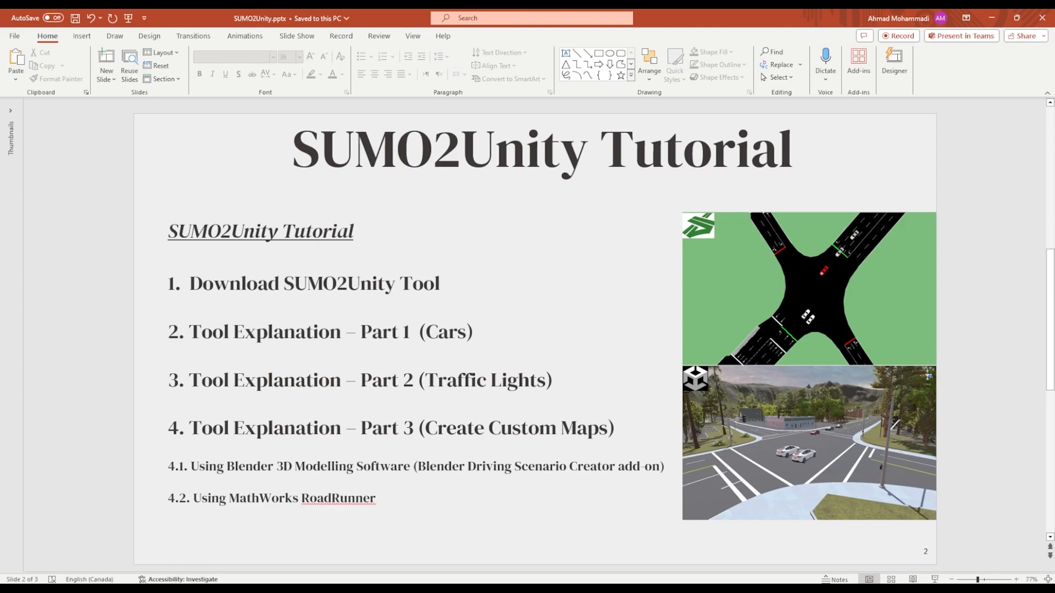
Switch to the browser showing the SimuTraffX-Lab/SUMO2Unity GitHub repository and display its address and code download options
{"action": "mouse_move", "coordinate": [174, 571]}
{"action": "left_click", "coordinate": [176, 515]}
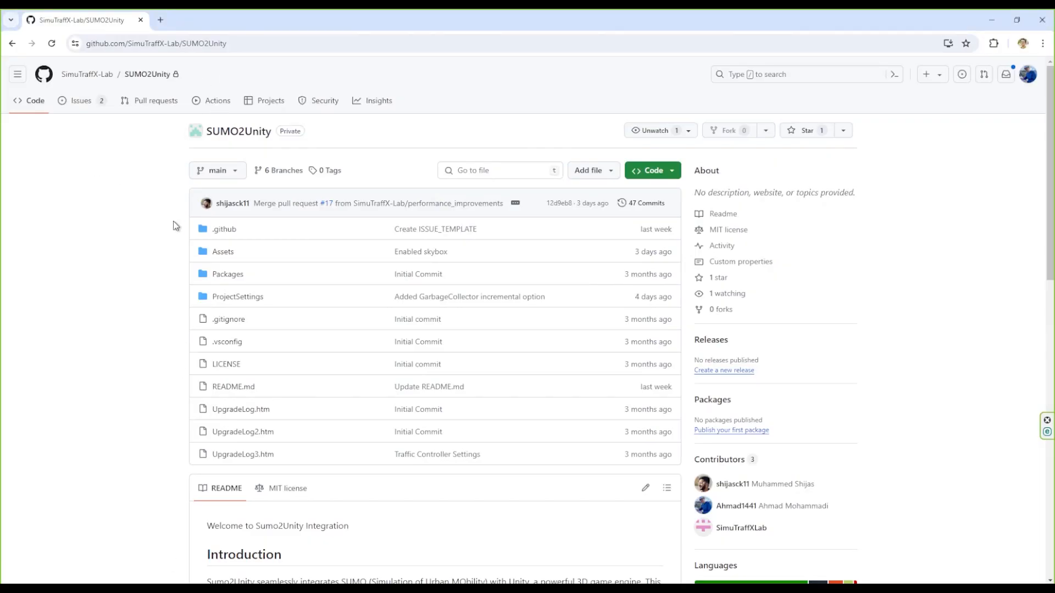
{"action": "left_click", "coordinate": [159, 44]}
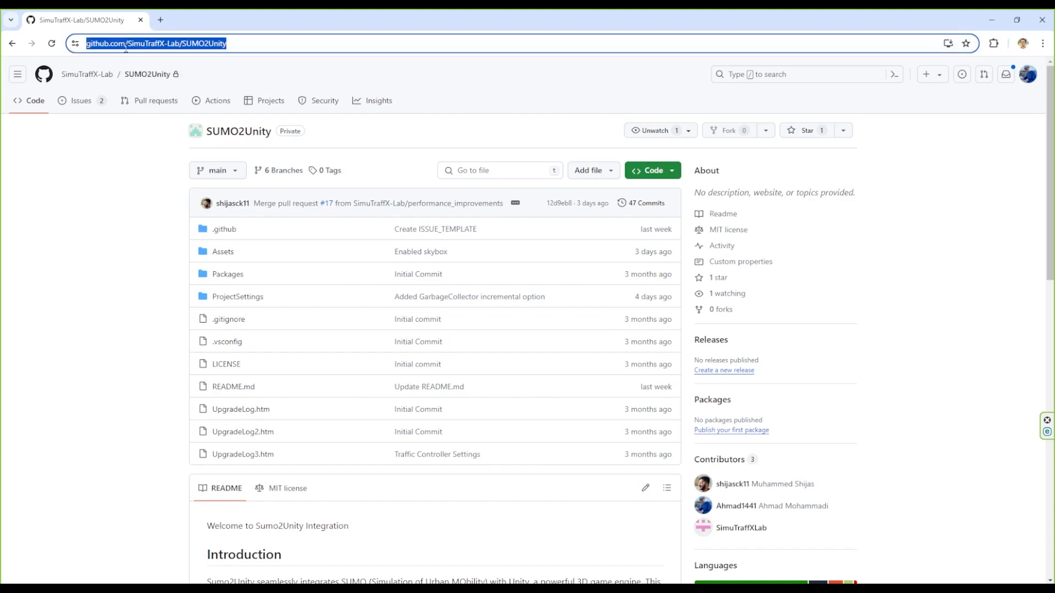
{"action": "left_click", "coordinate": [652, 175]}
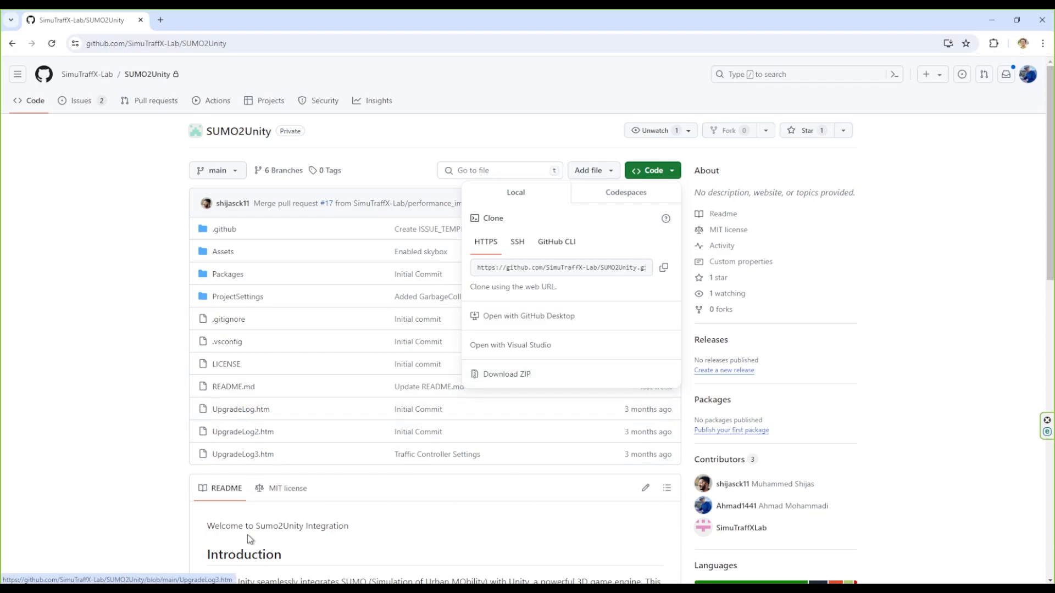
Switch to the Downloads folder in File Explorer and check the available actions for SUMO2Unity-main (1).zip and its extracted folder
{"action": "left_click", "coordinate": [213, 588]}
{"action": "left_click", "coordinate": [256, 561]}
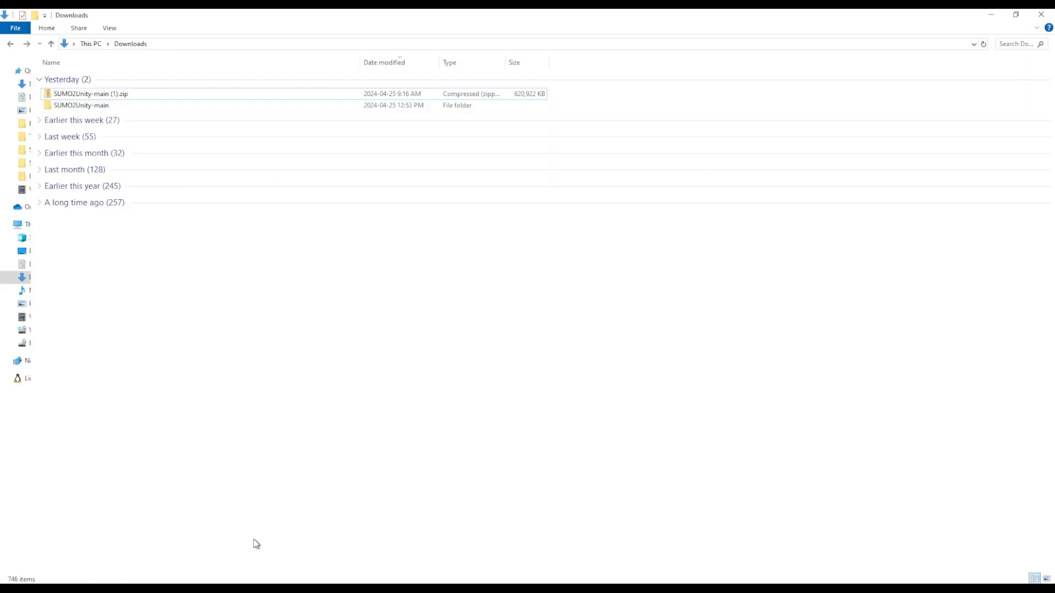
{"action": "left_click", "coordinate": [102, 110]}
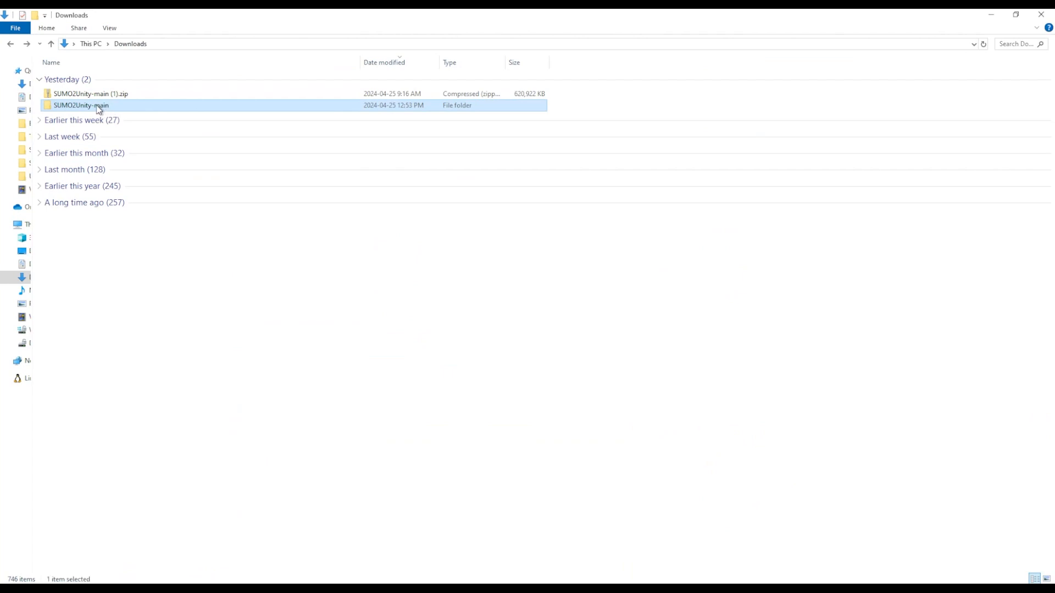
{"action": "left_click", "coordinate": [97, 95]}
{"action": "right_click", "coordinate": [96, 97]}
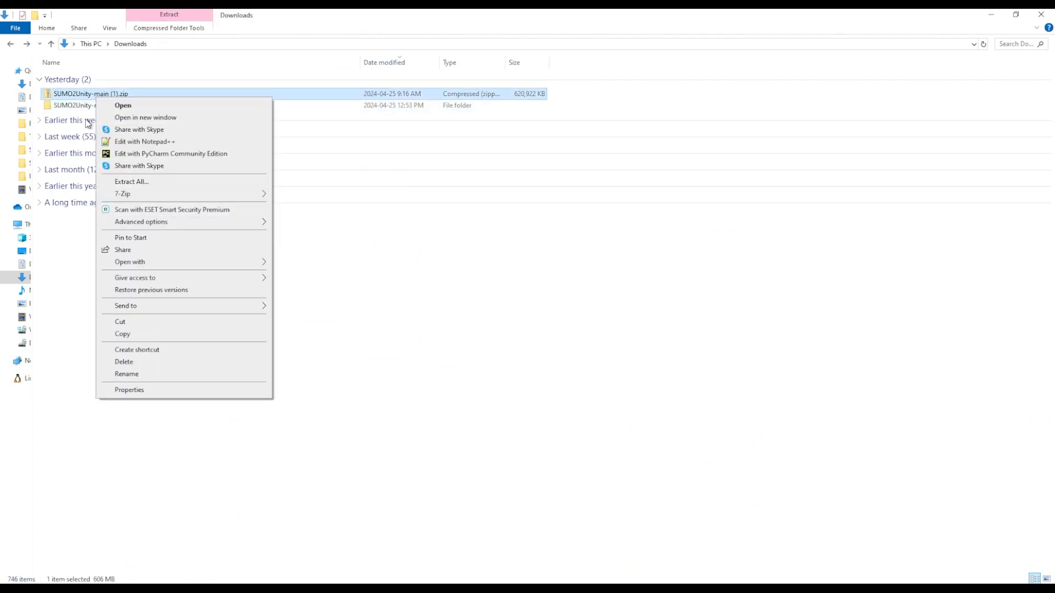
{"action": "left_click", "coordinate": [80, 106]}
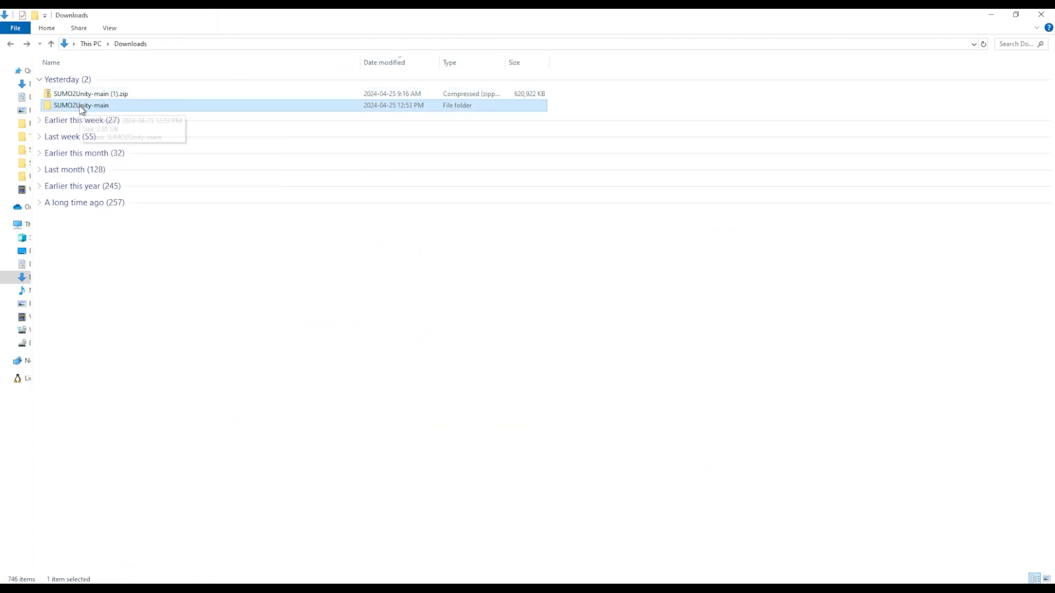
Open the extracted SUMO2Unity-main folder and copy its full path
{"action": "double_click", "coordinate": [81, 108]}
{"action": "left_click", "coordinate": [240, 44]}
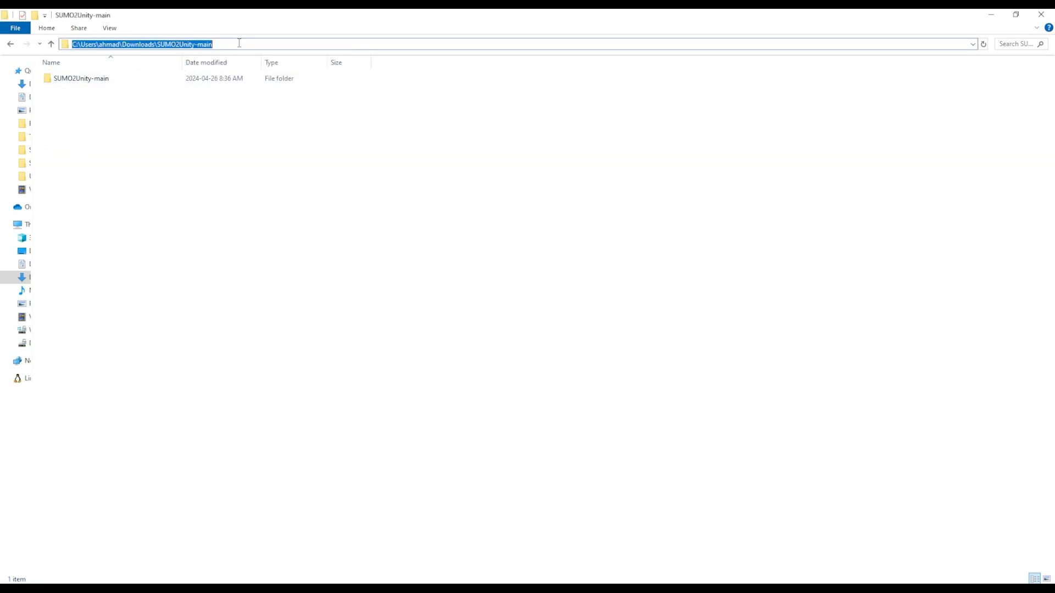
{"action": "right_click", "coordinate": [240, 42]}
{"action": "left_click", "coordinate": [261, 86]}
Switch to Unity Hub and try to add the inner SUMO2Unity-main folder as a project from disk, using the copied path
{"action": "left_click", "coordinate": [294, 590]}
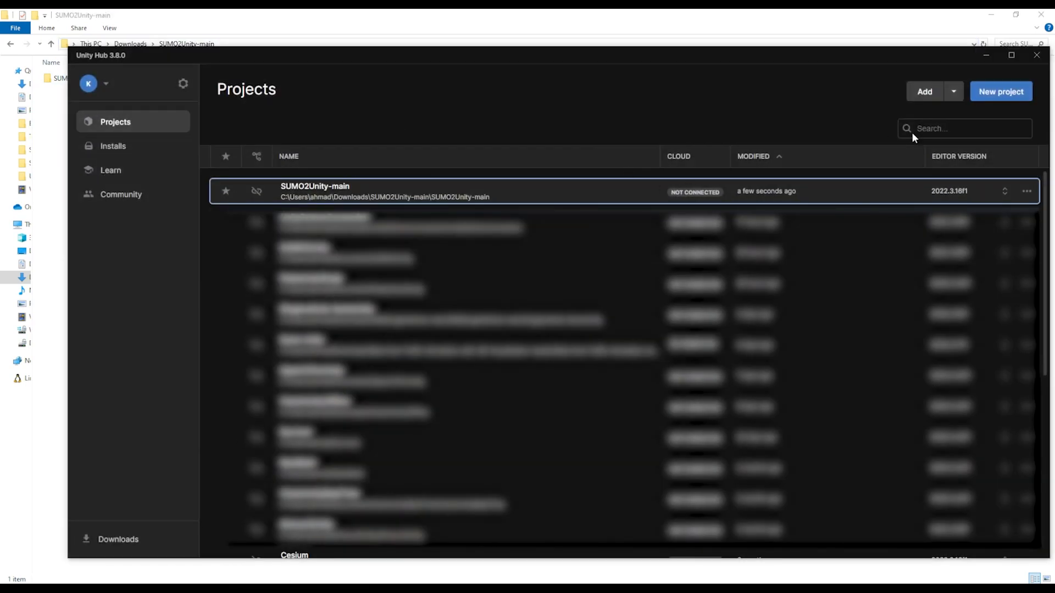
{"action": "left_click", "coordinate": [954, 94]}
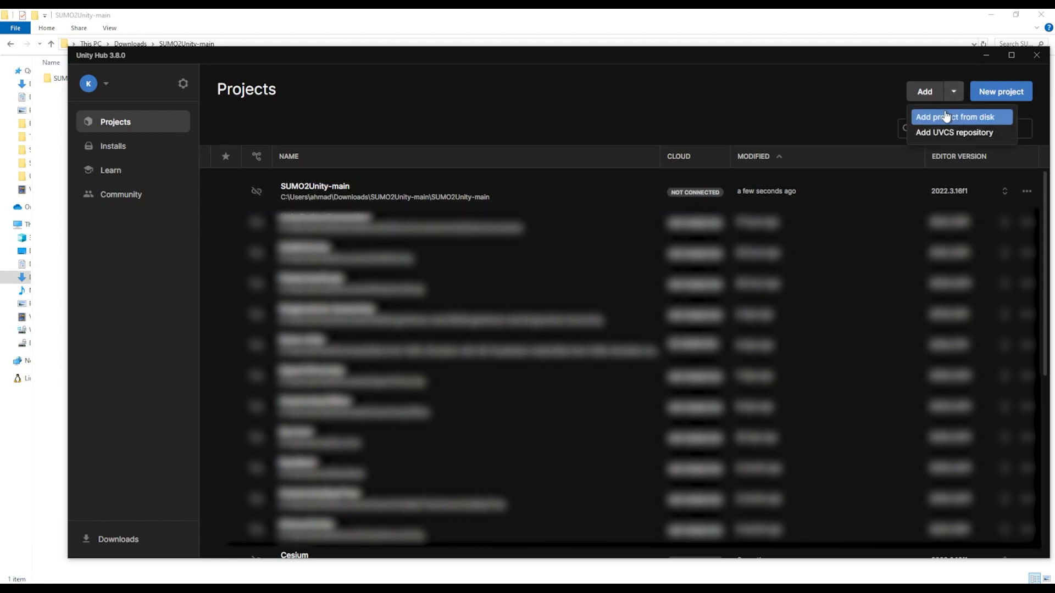
{"action": "left_click", "coordinate": [945, 114]}
{"action": "left_click", "coordinate": [269, 72]}
{"action": "key", "text": "ctrl+v"}
{"action": "key", "text": "Return"}
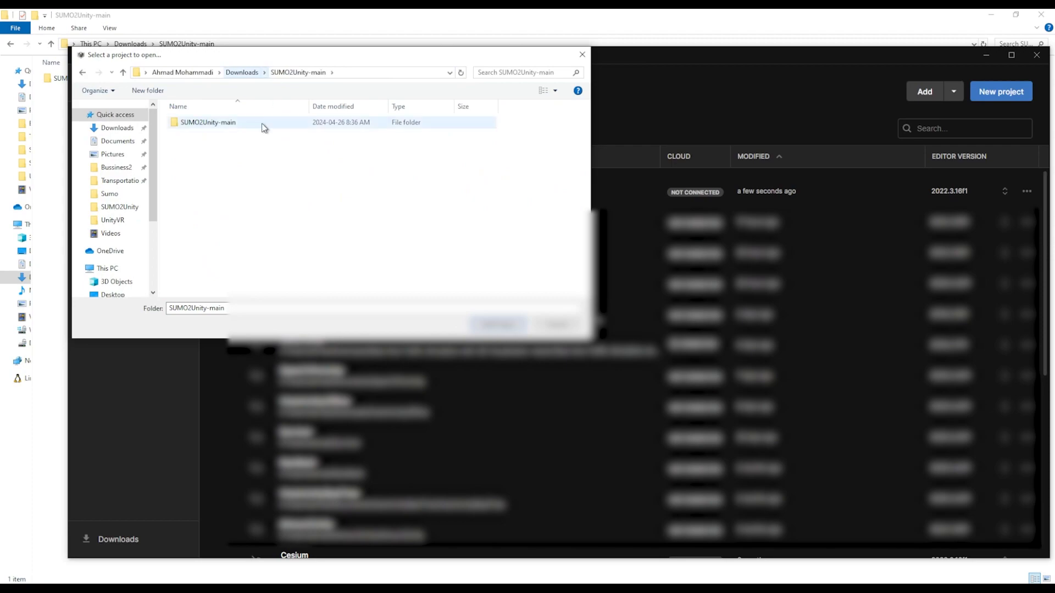
{"action": "left_click", "coordinate": [223, 123]}
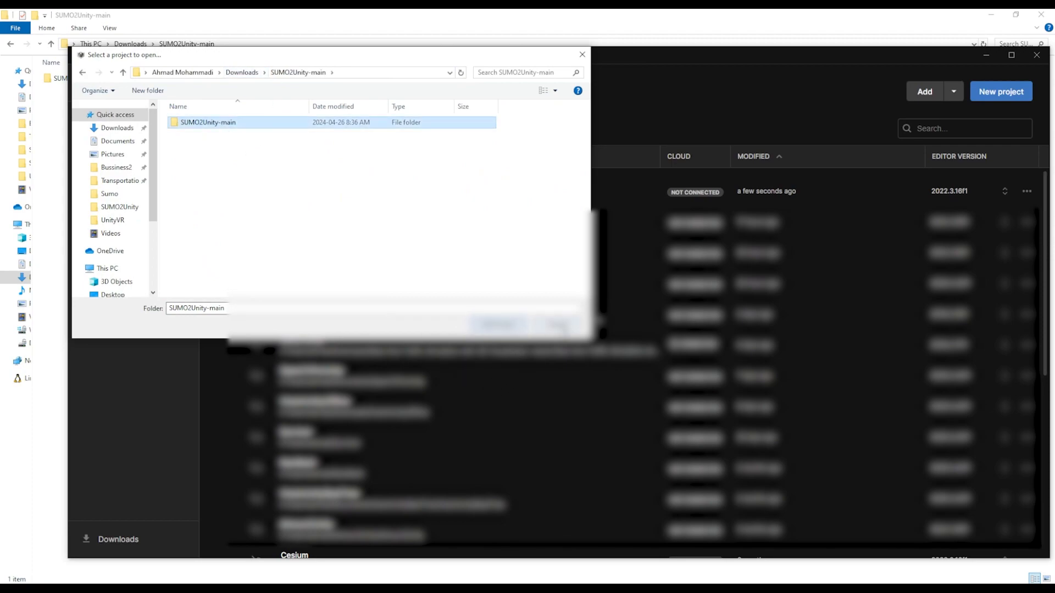
{"action": "left_click", "coordinate": [557, 326]}
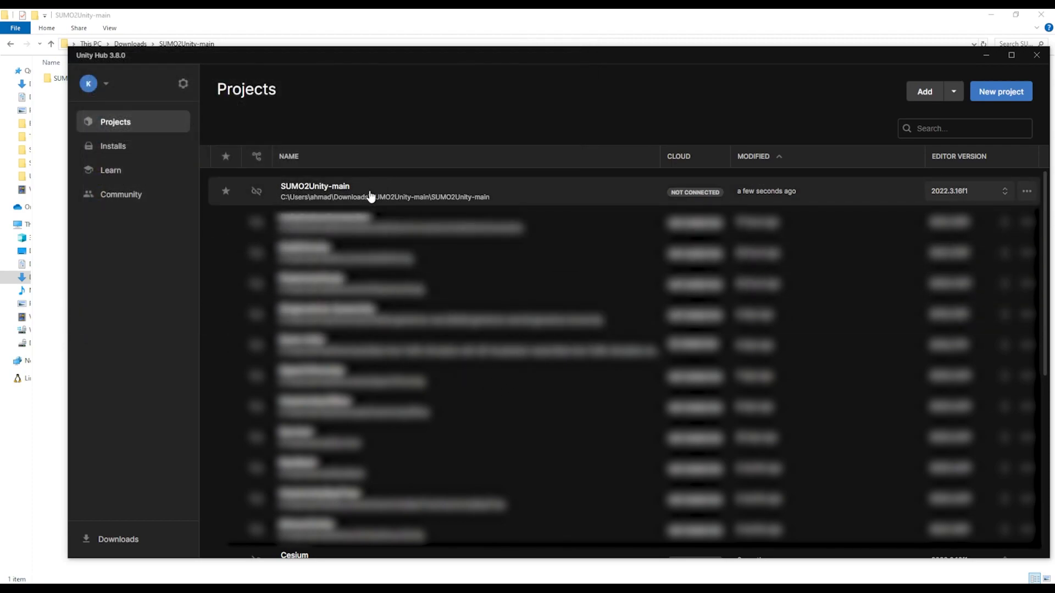
Open the SUMO2Unity-main project from the Unity Hub project list and move on to the Unity editor
{"action": "left_click", "coordinate": [370, 191]}
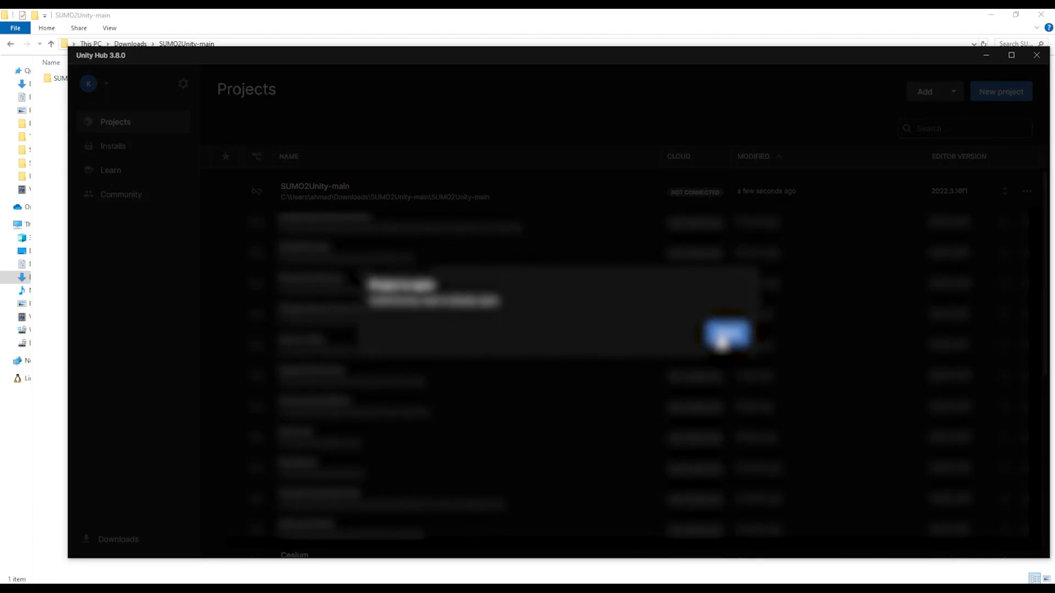
{"action": "left_click", "coordinate": [726, 336]}
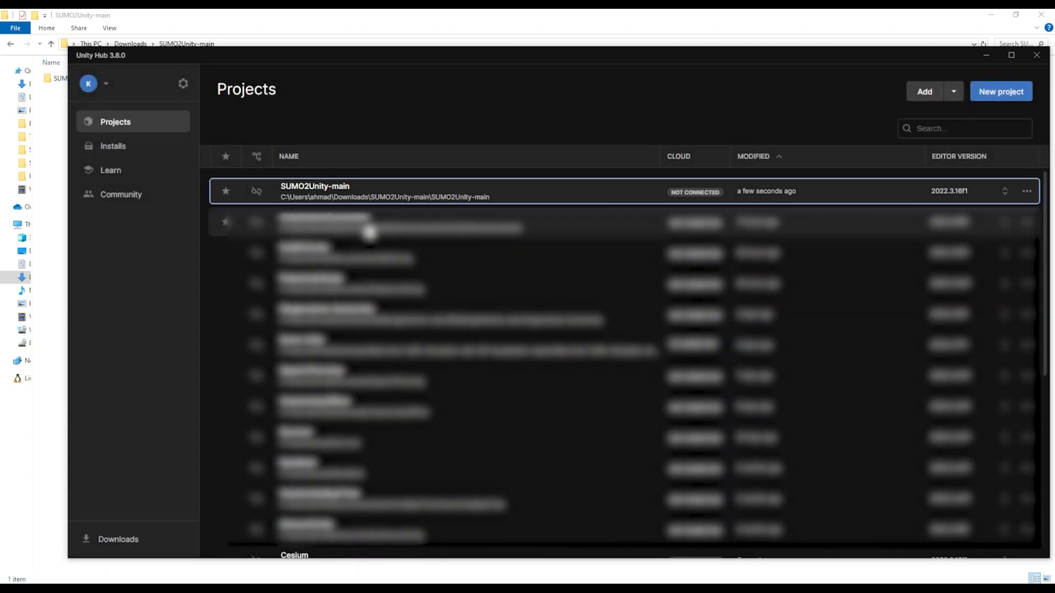
{"action": "left_click", "coordinate": [983, 61]}
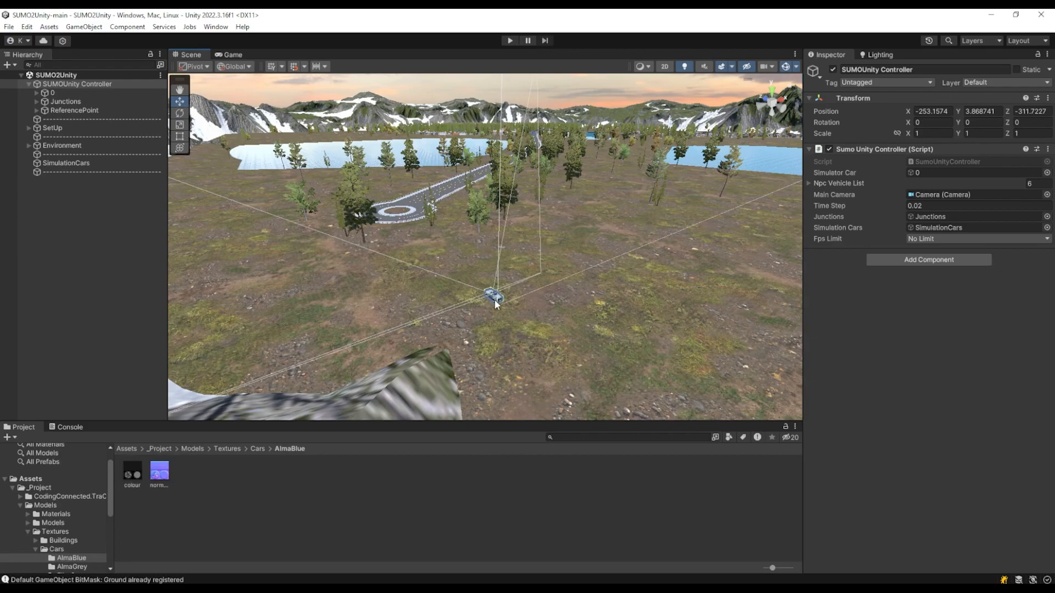
Collapse the SUMOUnity Controller object in the hierarchy and select the SUMO2Unity scene in Assets/_Project/Scenes
{"action": "left_click", "coordinate": [28, 84]}
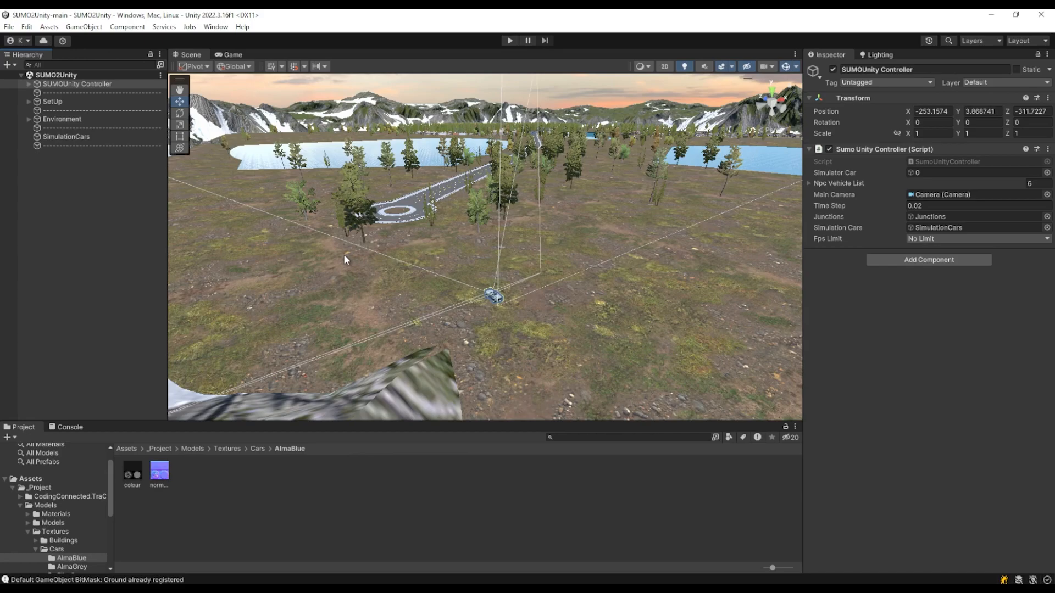
{"action": "left_click", "coordinate": [20, 505]}
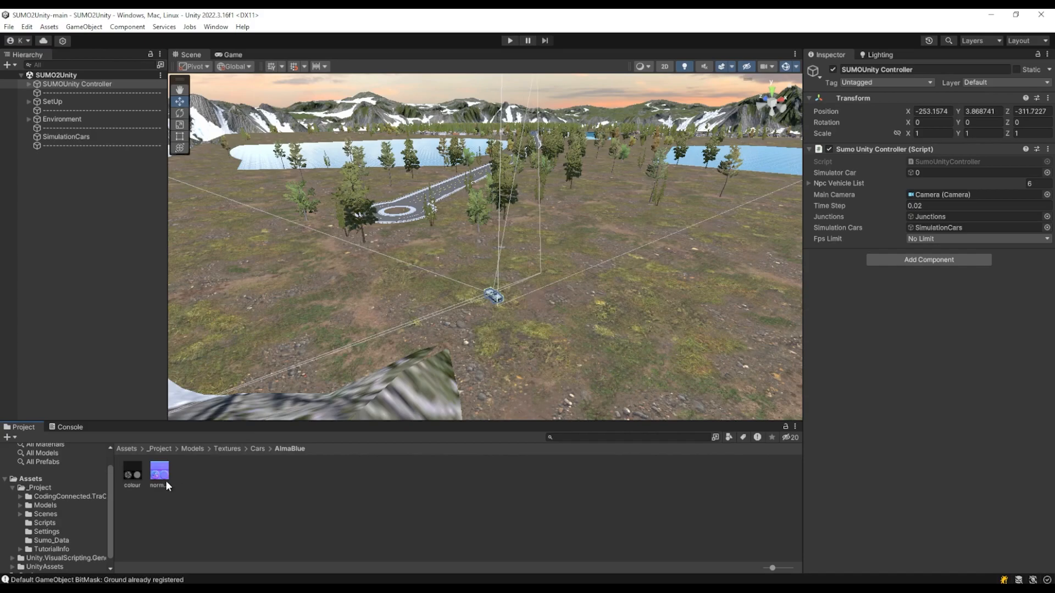
{"action": "left_click", "coordinate": [54, 516]}
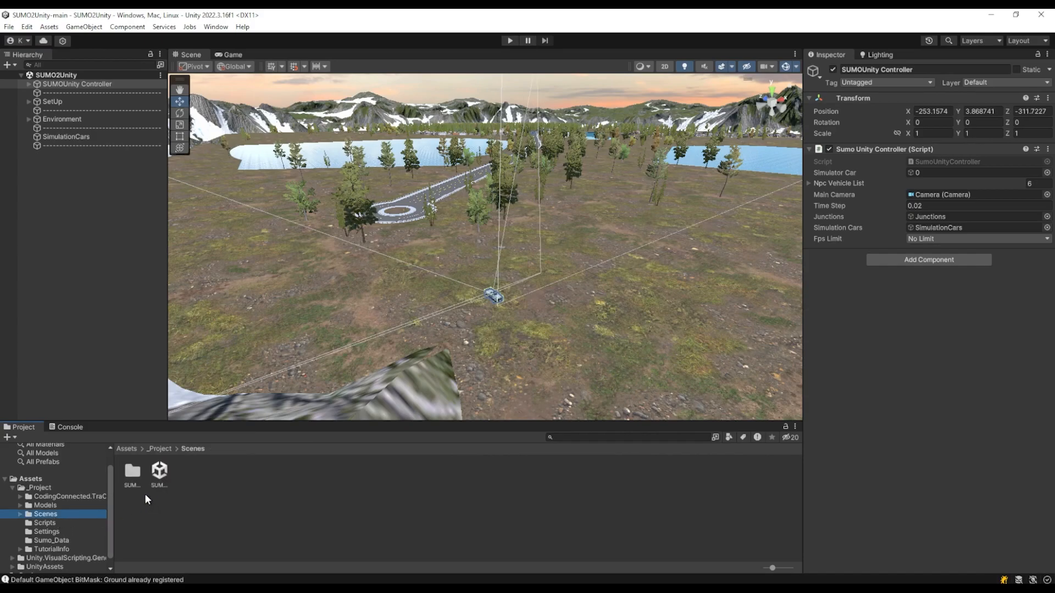
{"action": "left_click", "coordinate": [159, 471]}
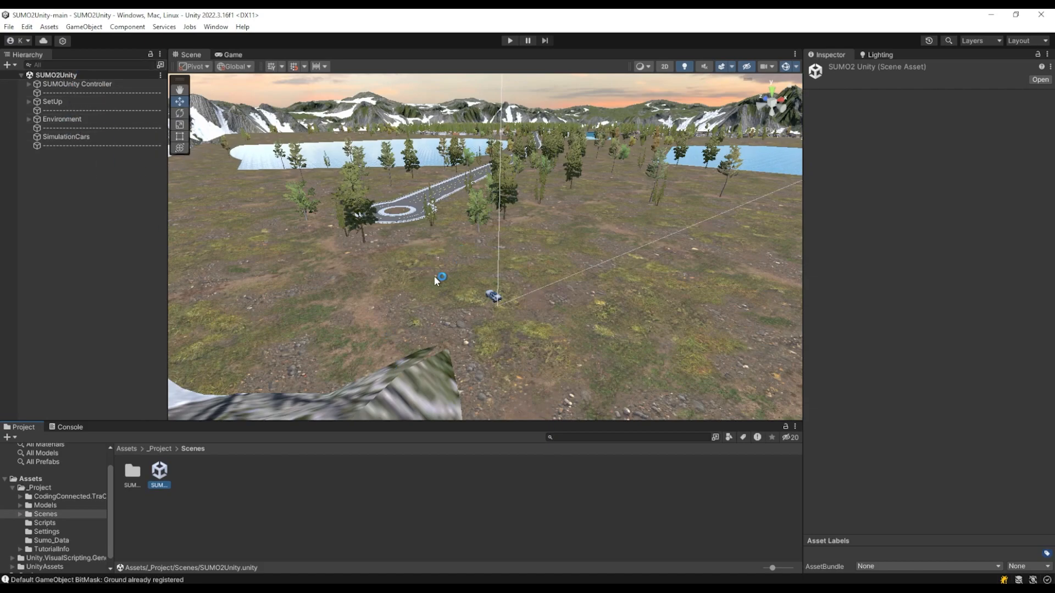
{"action": "left_click", "coordinate": [117, 235]}
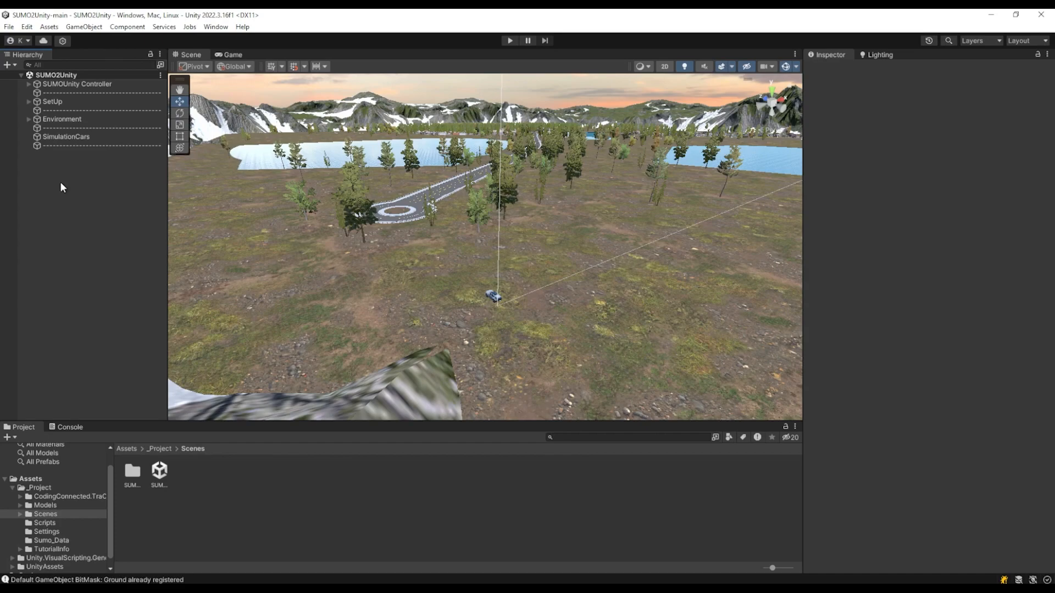
Run the scene in play mode and arrange the Unity window side by side with the SUMO window
{"action": "left_click", "coordinate": [508, 41]}
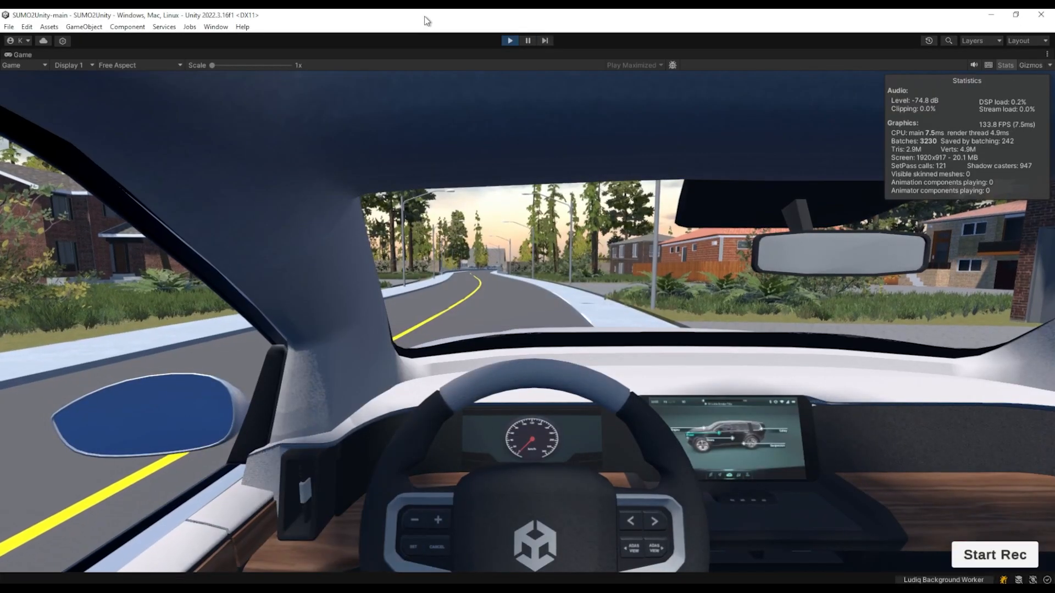
{"action": "left_click_drag", "start_coordinate": [427, 20], "coordinate": [1054, 305]}
{"action": "left_click", "coordinate": [240, 155]}
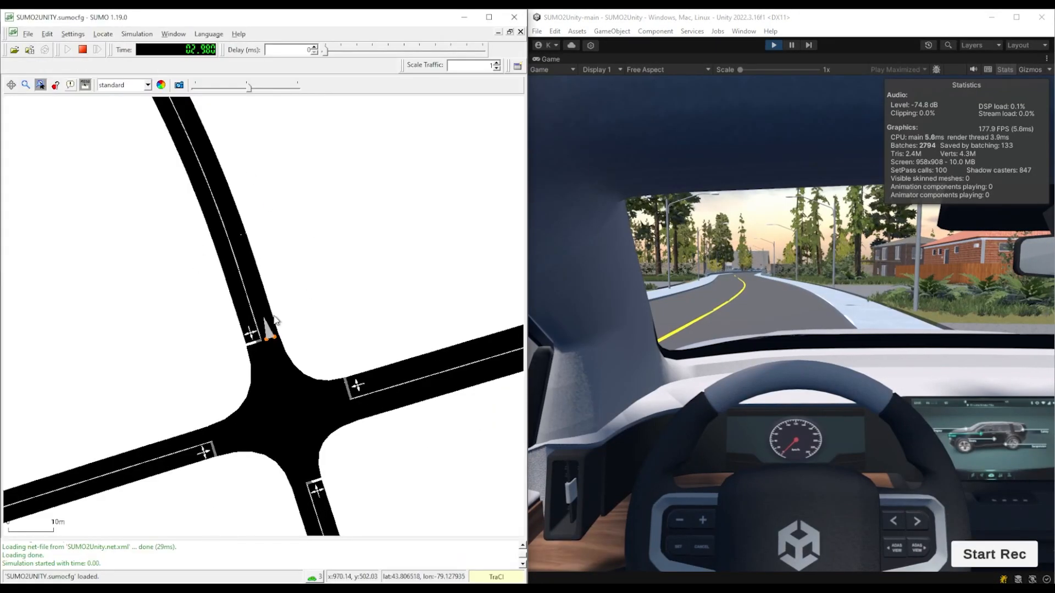
Set the SUMO visualization scheme to real world, and stop play mode in Unity after viewing the simulation
{"action": "left_click", "coordinate": [125, 85]}
{"action": "left_click", "coordinate": [125, 118]}
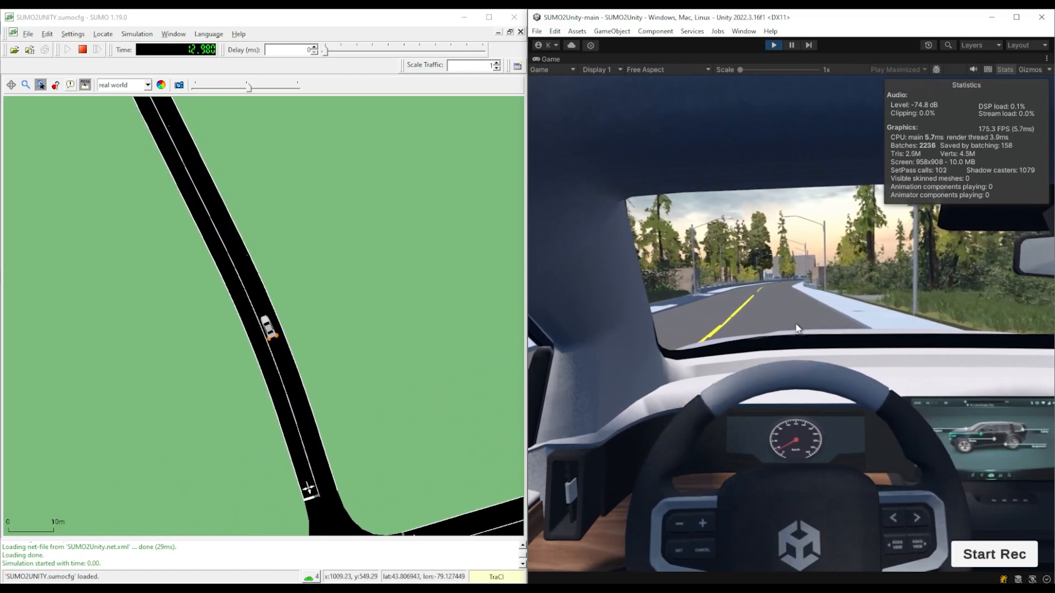
{"action": "left_click", "coordinate": [773, 45]}
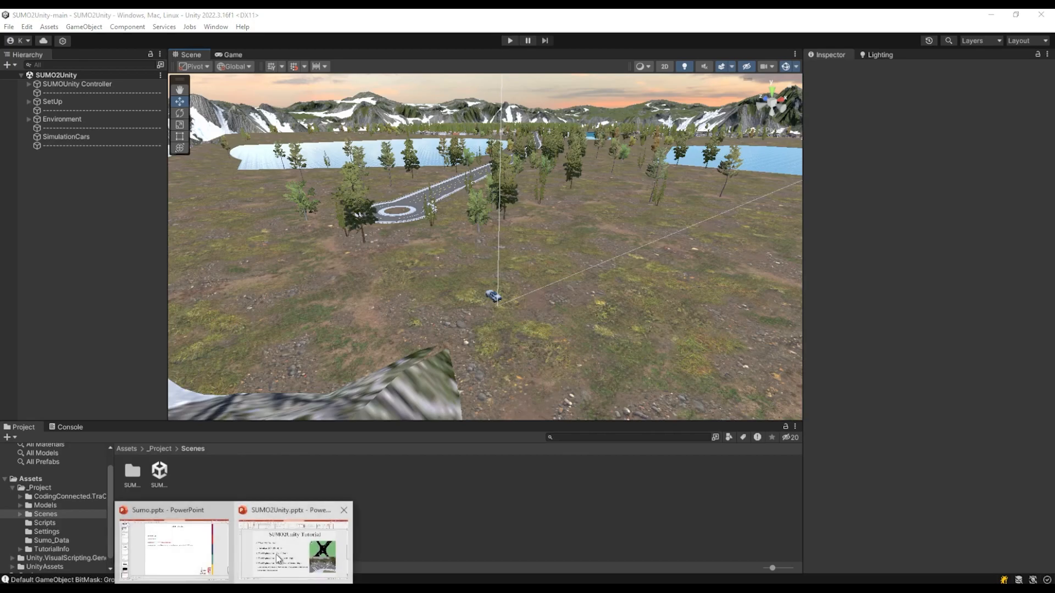
Switch to the SUMO2Unity.pptx presentation, highlight "Cars" in the Part 1 item, and return to the Unity editor
{"action": "left_click", "coordinate": [279, 556]}
{"action": "left_click_drag", "start_coordinate": [438, 332], "coordinate": [465, 331]}
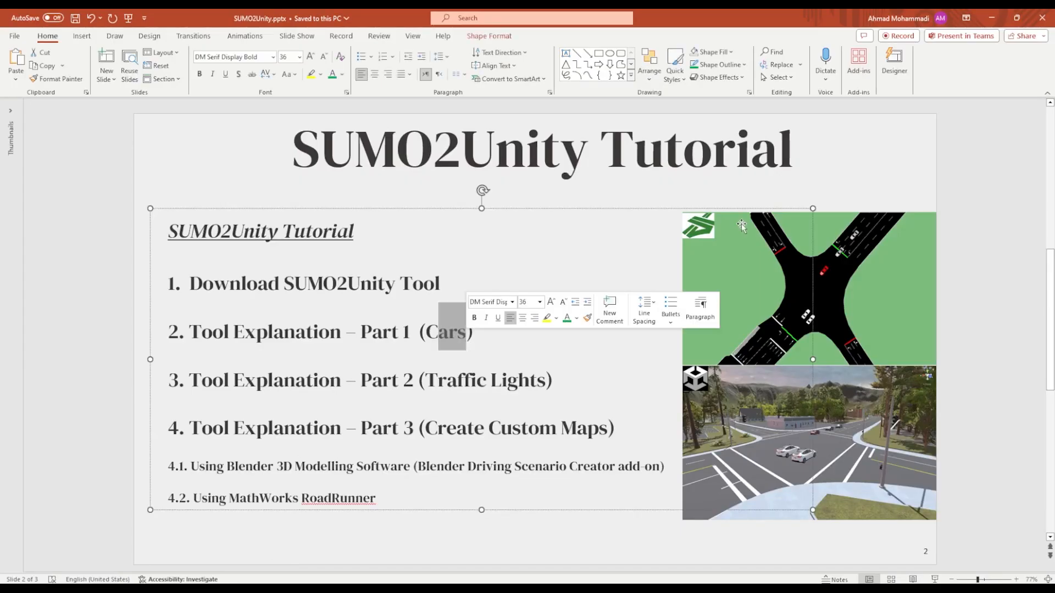
{"action": "left_click", "coordinate": [991, 22]}
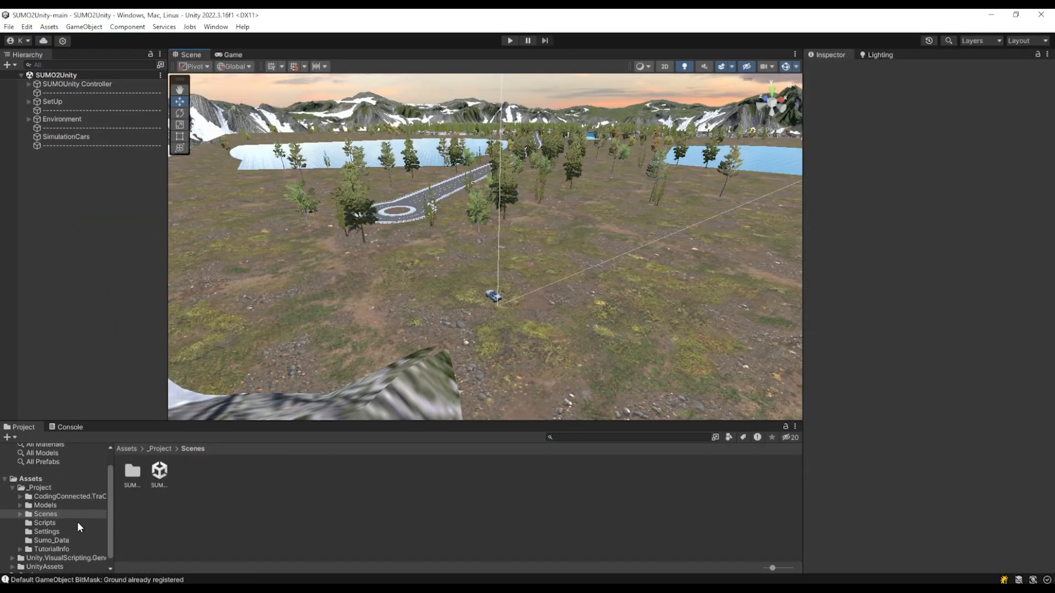
Open the Sumo_Data folder under Assets/_Project and show its location in File Explorer
{"action": "left_click", "coordinate": [31, 479]}
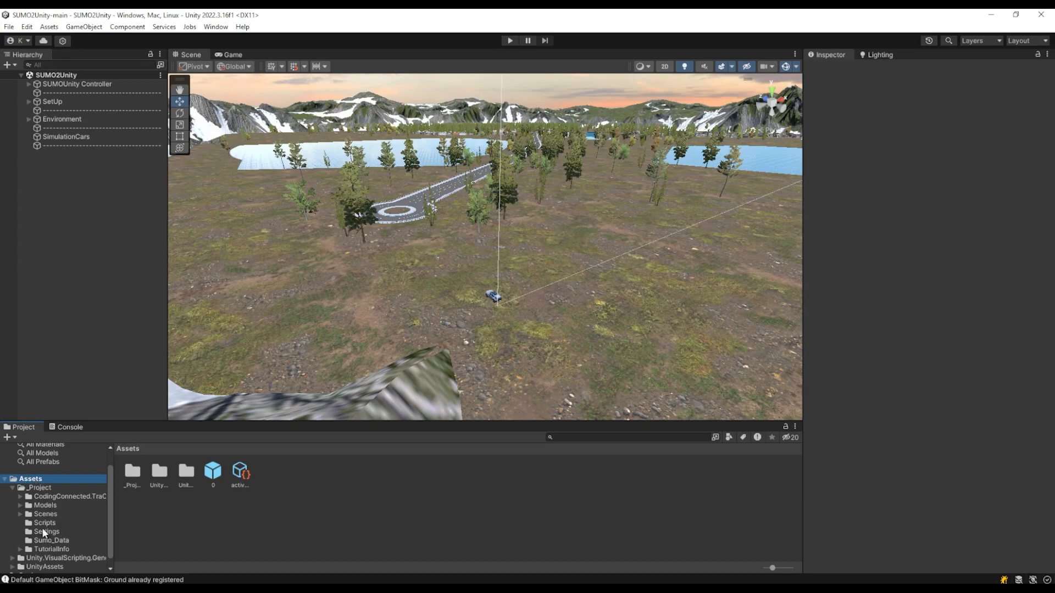
{"action": "left_click", "coordinate": [13, 489]}
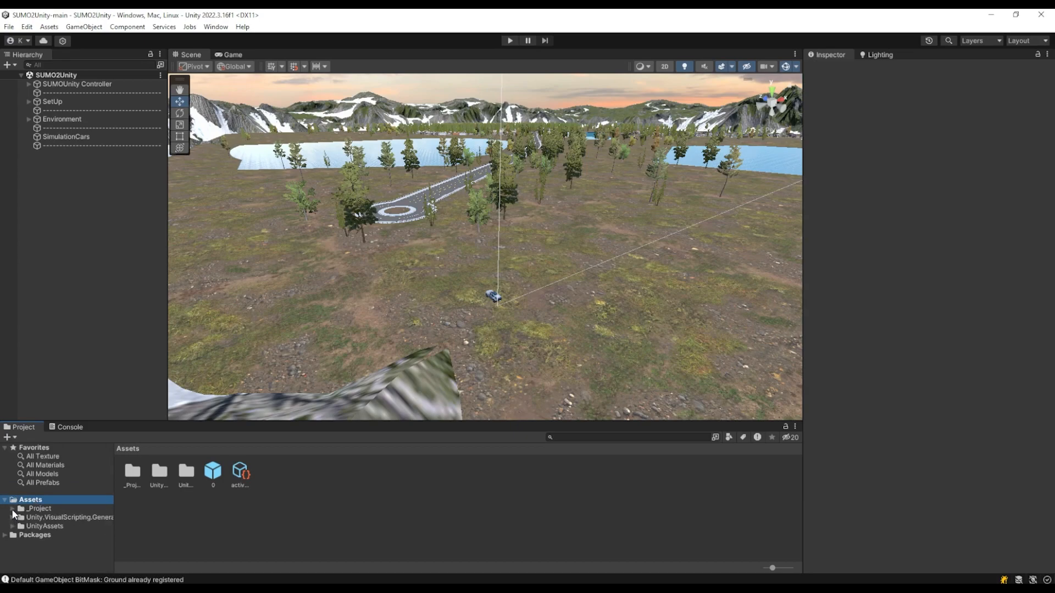
{"action": "left_click", "coordinate": [13, 509]}
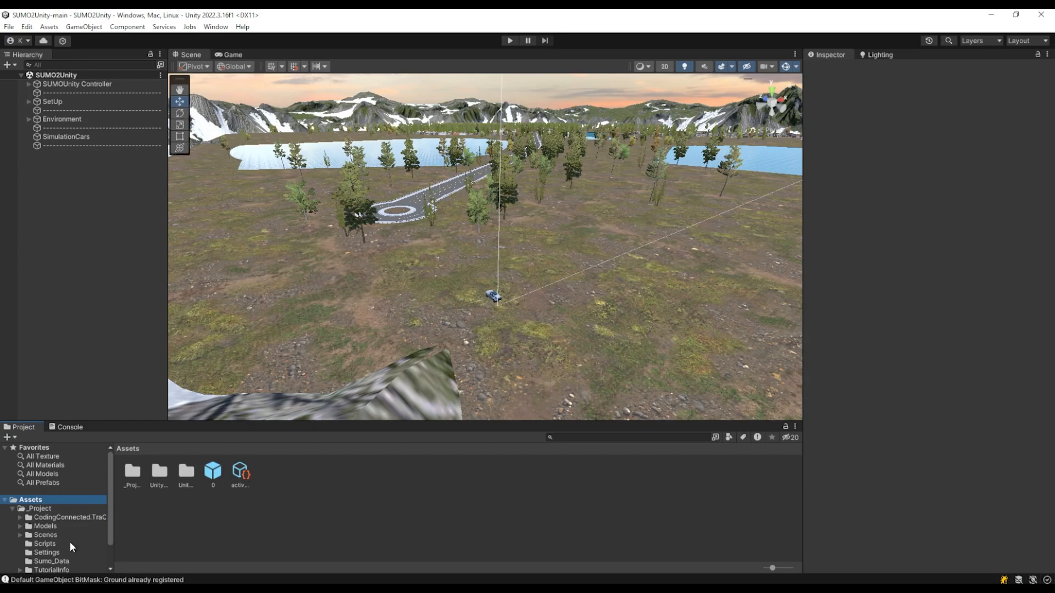
{"action": "scroll", "coordinate": [68, 541], "scroll_direction": "down", "scroll_amount": 3}
{"action": "left_click", "coordinate": [51, 531]}
{"action": "right_click", "coordinate": [50, 534]}
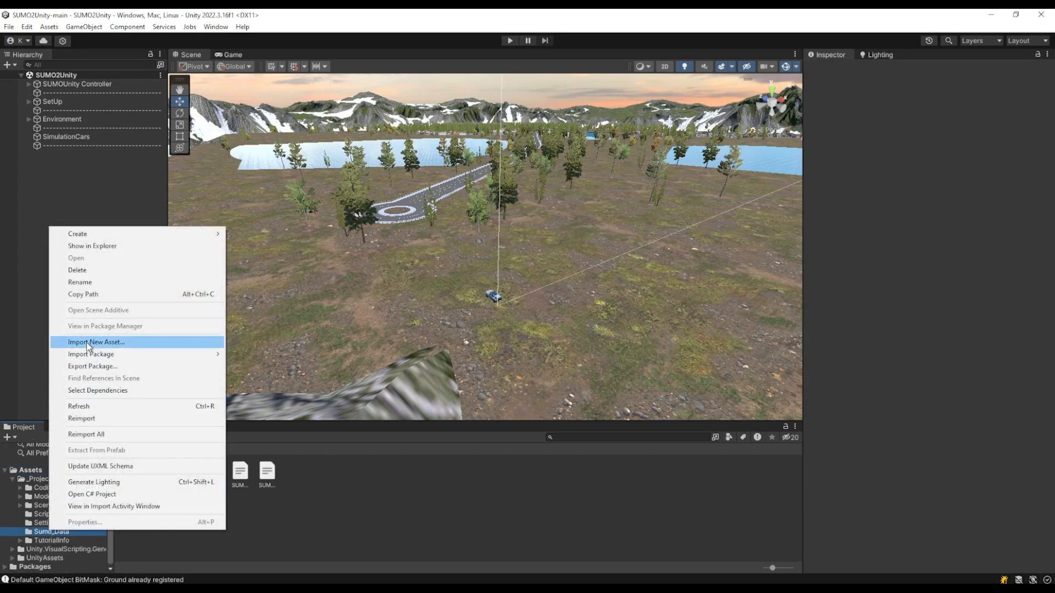
{"action": "left_click", "coordinate": [91, 247]}
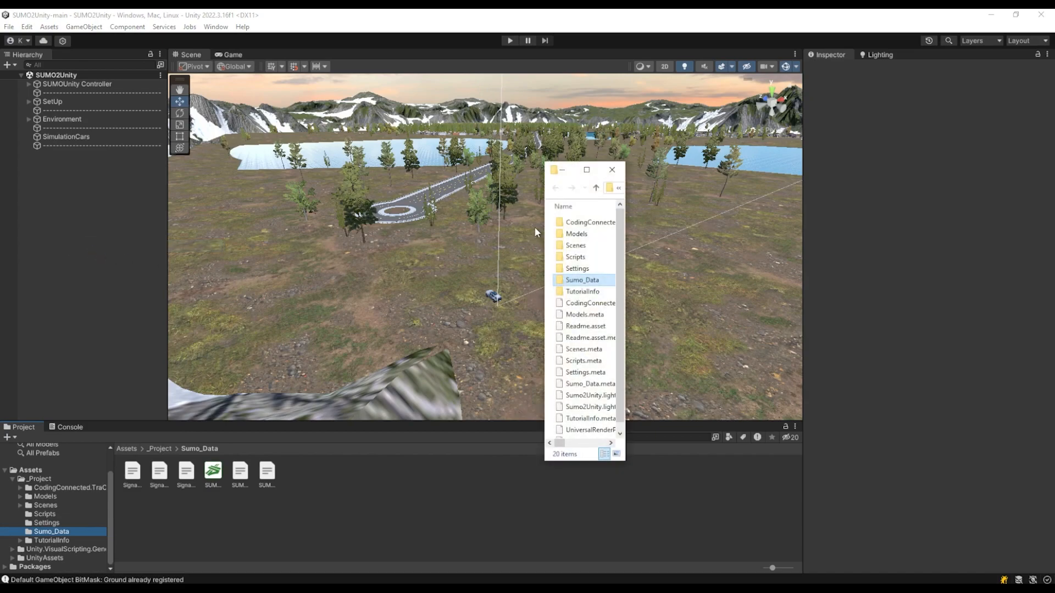
Maximize the File Explorer window and open the Sumo_Data folder inside _Project
{"action": "left_click", "coordinate": [587, 169]}
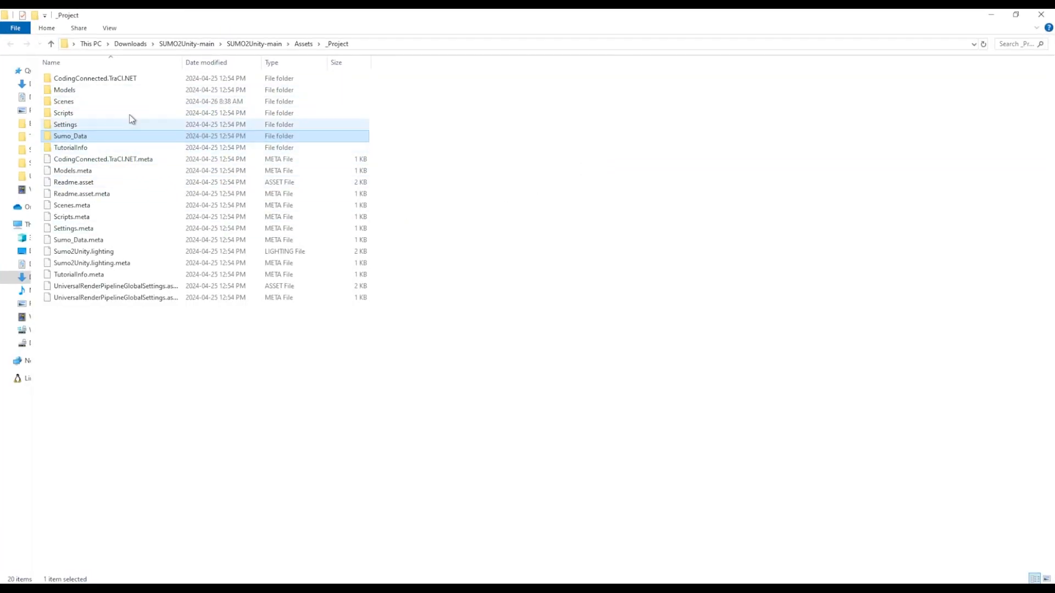
{"action": "double_click", "coordinate": [91, 142]}
{"action": "left_click_drag", "start_coordinate": [130, 312], "coordinate": [87, 77]}
{"action": "left_click", "coordinate": [131, 264]}
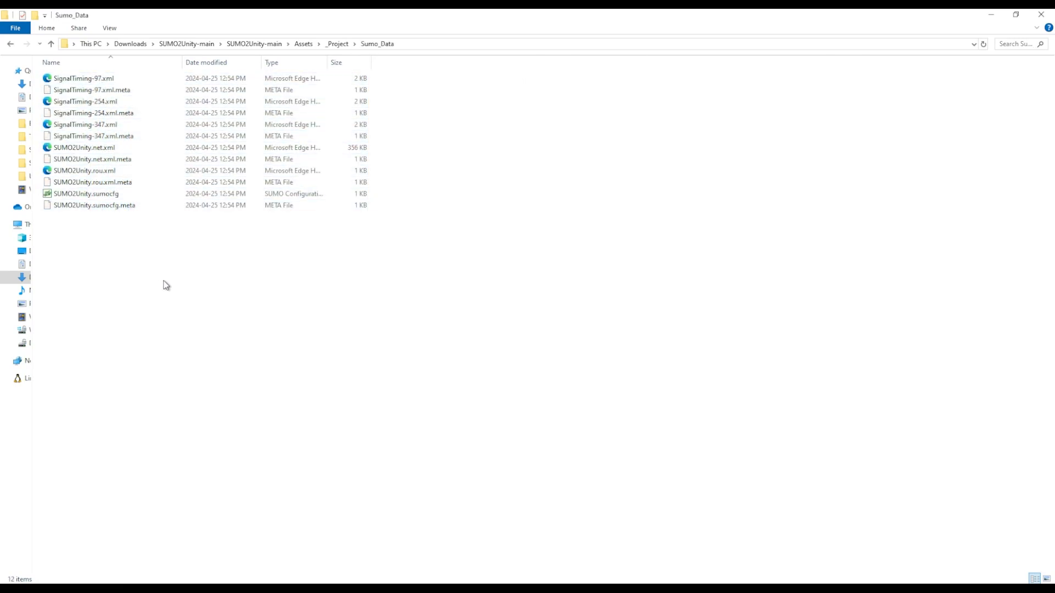
Point out SUMO2Unity.net.xml and SUMO2Unity.rou.xml in Sumo_Data, and open SUMO2Unity.sumocfg in SUMO
{"action": "left_click", "coordinate": [89, 150]}
{"action": "left_click", "coordinate": [96, 173]}
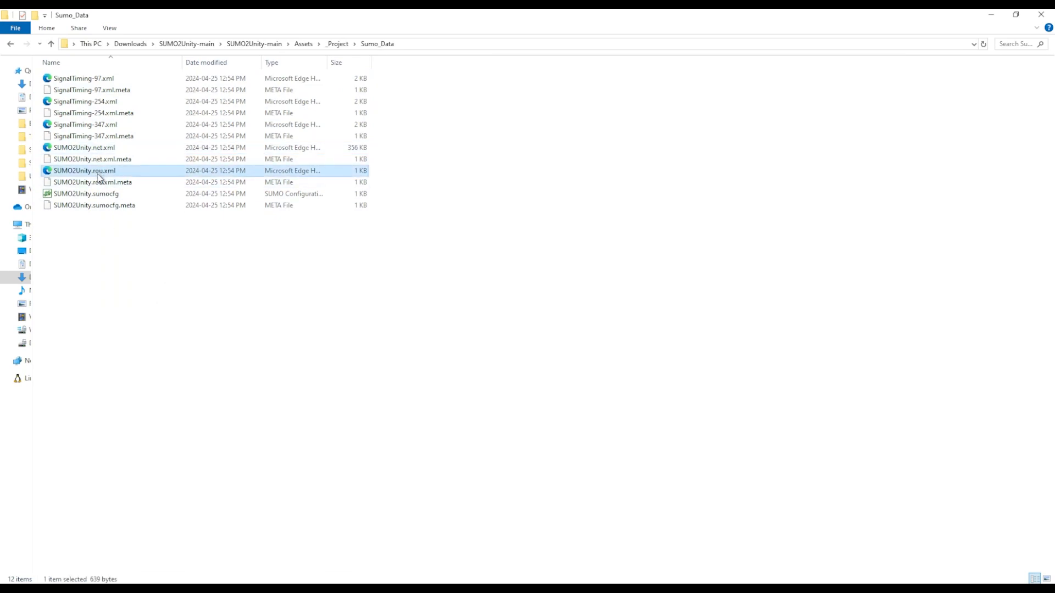
{"action": "left_click", "coordinate": [96, 198]}
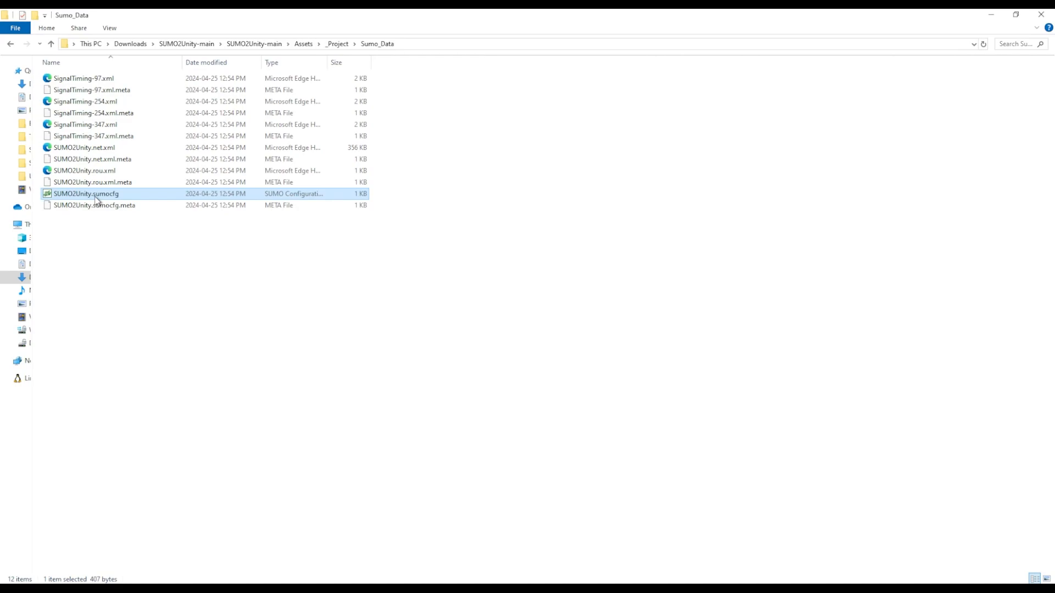
{"action": "double_click", "coordinate": [96, 198]}
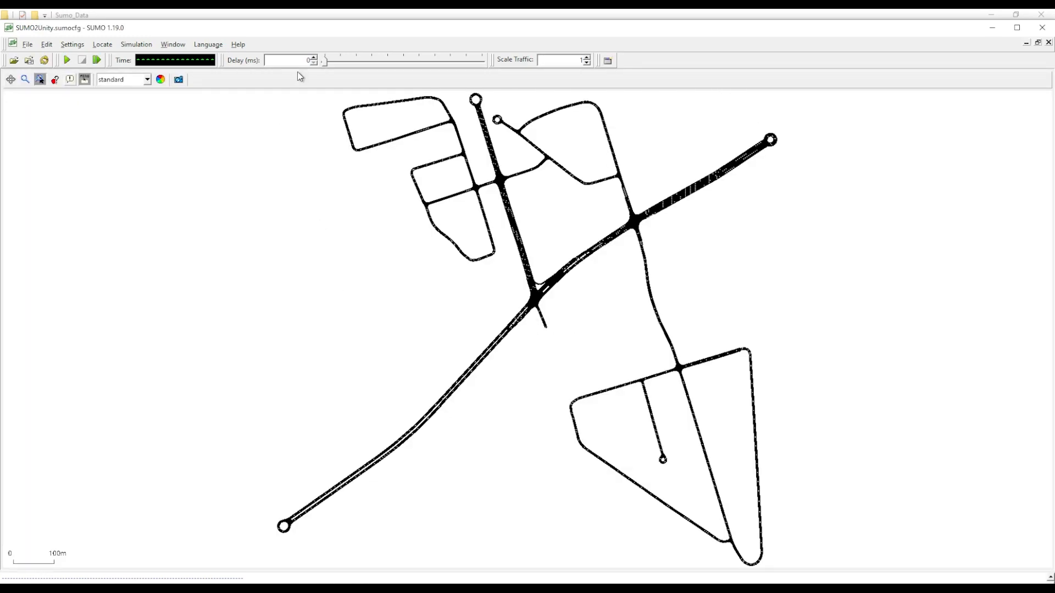
Set the simulation delay to 200 ms, run the simulation, and view the traffic around the main intersections
{"action": "type", "text": "00"}
{"action": "left_click", "coordinate": [67, 61]}
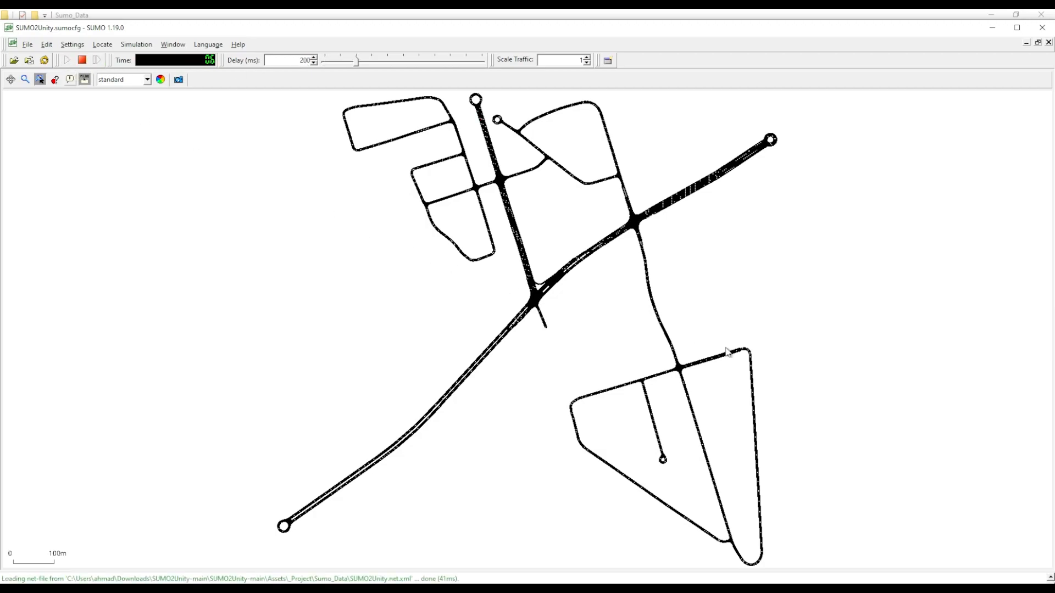
{"action": "scroll", "coordinate": [700, 304], "scroll_direction": "up", "scroll_amount": 8}
{"action": "scroll", "coordinate": [637, 225], "scroll_direction": "up", "scroll_amount": 5}
{"action": "scroll", "coordinate": [485, 424], "scroll_direction": "down", "scroll_amount": 2}
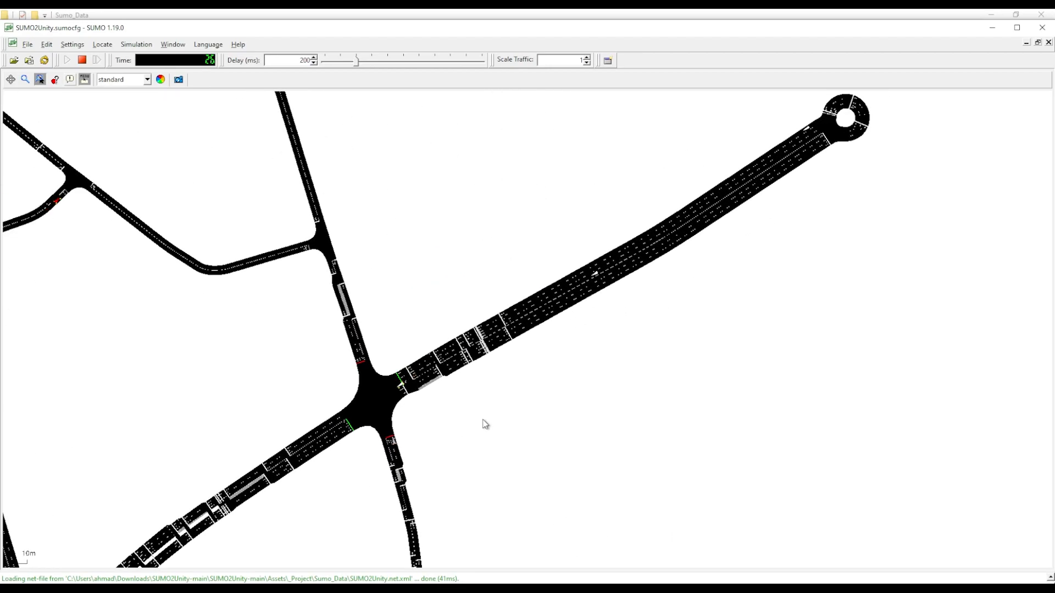
{"action": "scroll", "coordinate": [485, 424], "scroll_direction": "down", "scroll_amount": 10}
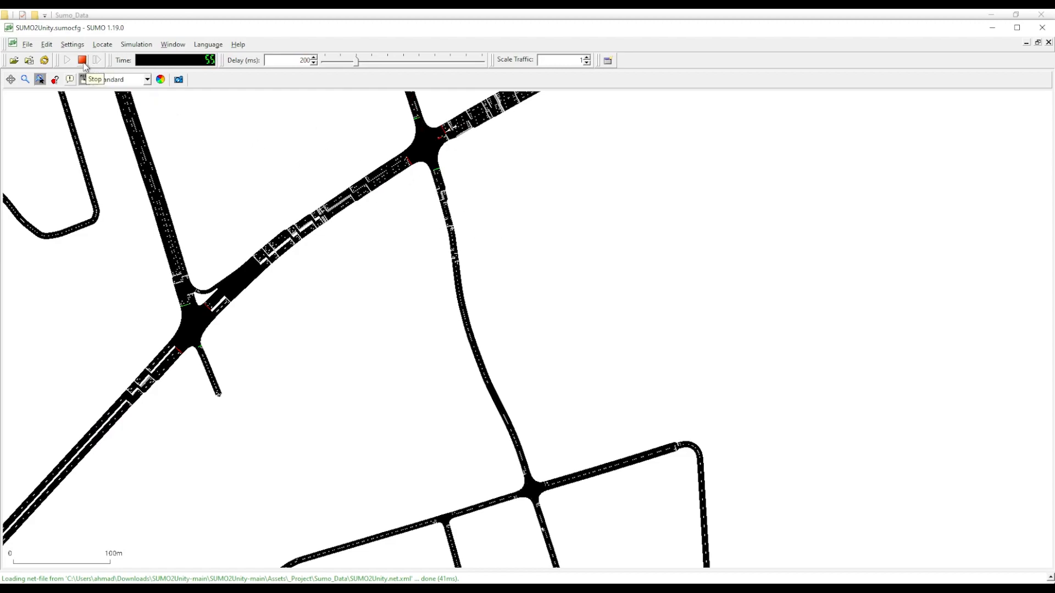
Reload the simulation, run it with a 500 ms delay, and stop it while viewing the road north of the lower junction
{"action": "left_click", "coordinate": [44, 60]}
{"action": "double_click", "coordinate": [288, 61]}
{"action": "type", "text": "500"}
{"action": "left_click", "coordinate": [67, 60]}
{"action": "scroll", "coordinate": [518, 400], "scroll_direction": "up", "scroll_amount": 5}
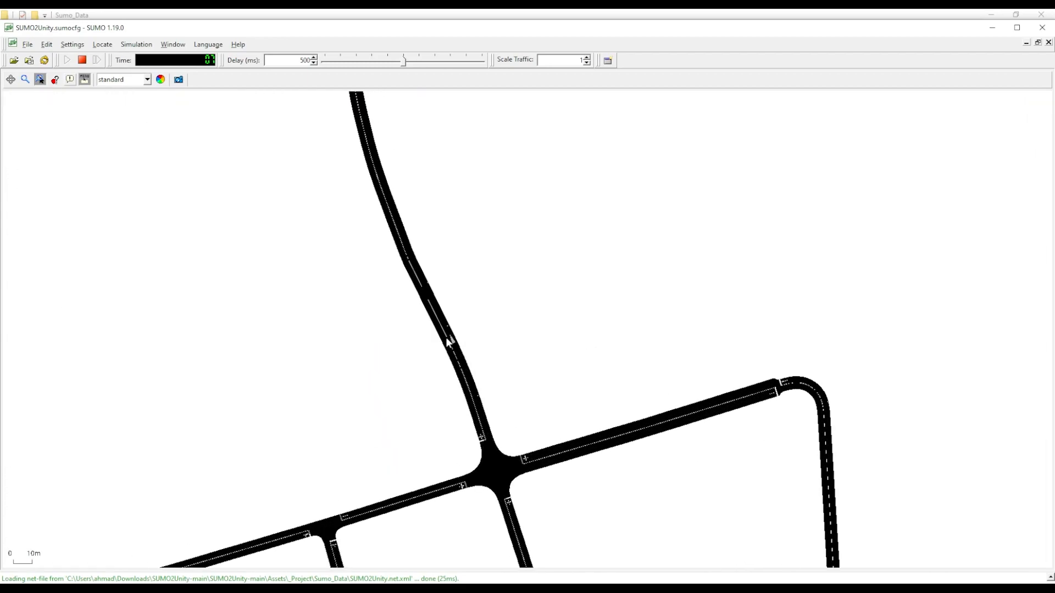
{"action": "scroll", "coordinate": [440, 314], "scroll_direction": "down", "scroll_amount": 3}
{"action": "left_click", "coordinate": [82, 60]}
{"action": "left_click_drag", "start_coordinate": [419, 235], "coordinate": [463, 317]}
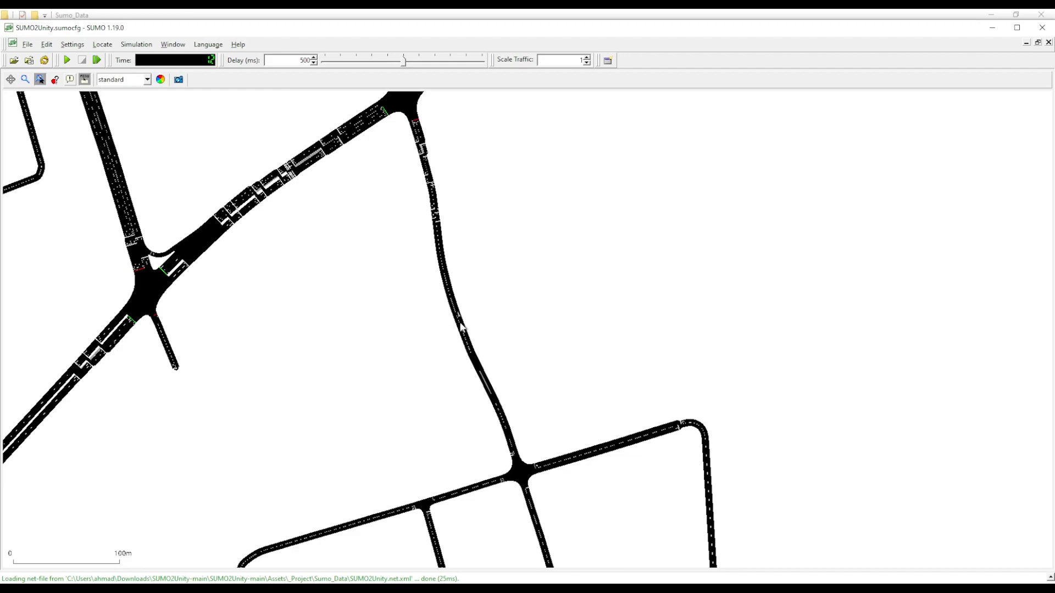
Compare the road layout in the Unity scene with the whole SUMO network, and return to the Unity editor
{"action": "left_click", "coordinate": [333, 590]}
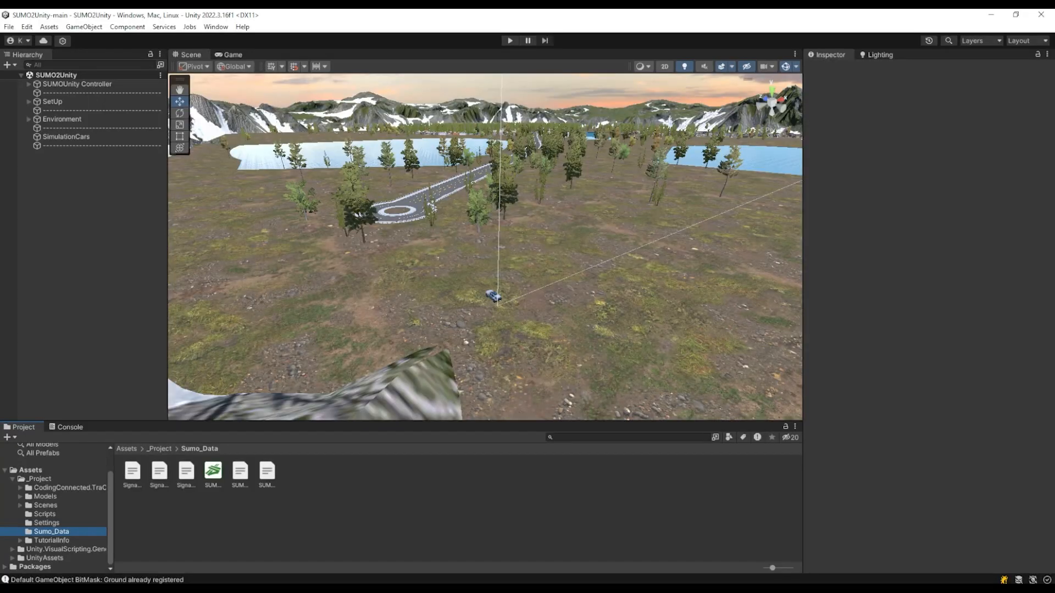
{"action": "left_click_drag", "start_coordinate": [591, 219], "coordinate": [490, 220]}
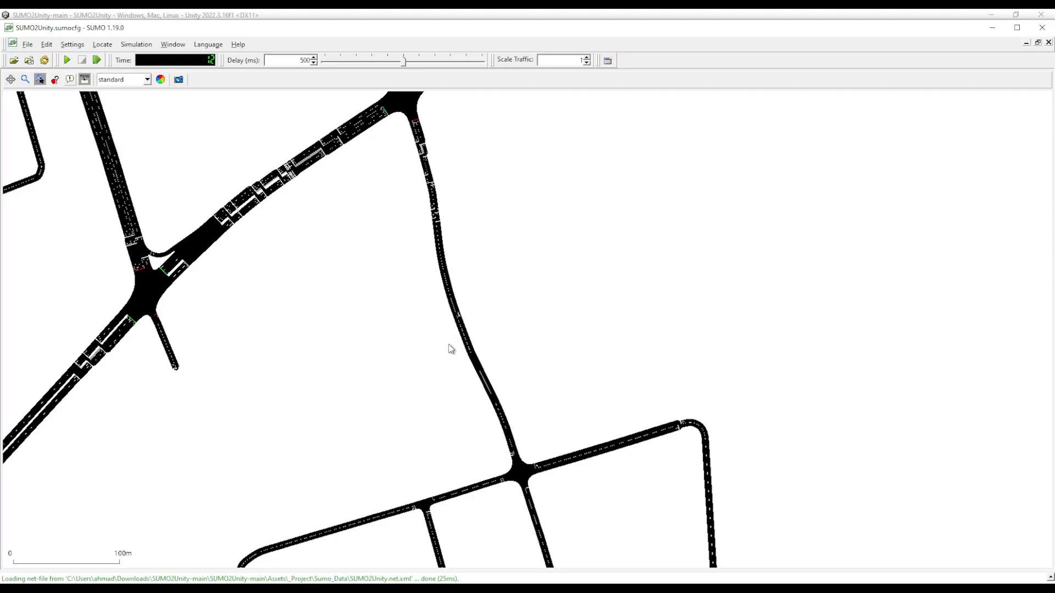
{"action": "scroll", "coordinate": [450, 345], "scroll_direction": "down", "scroll_amount": 10}
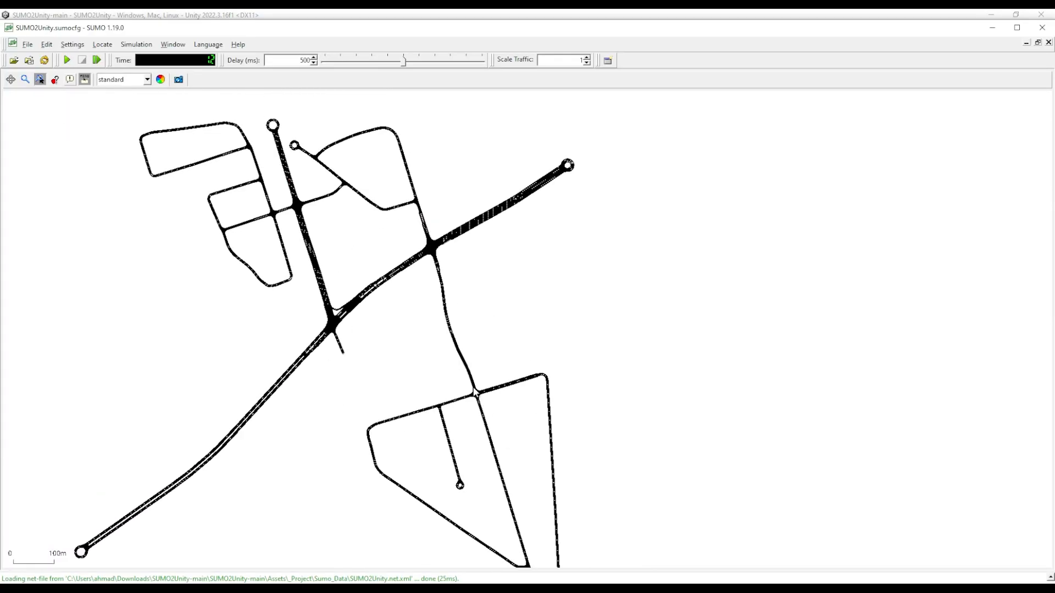
{"action": "left_click", "coordinate": [408, 589]}
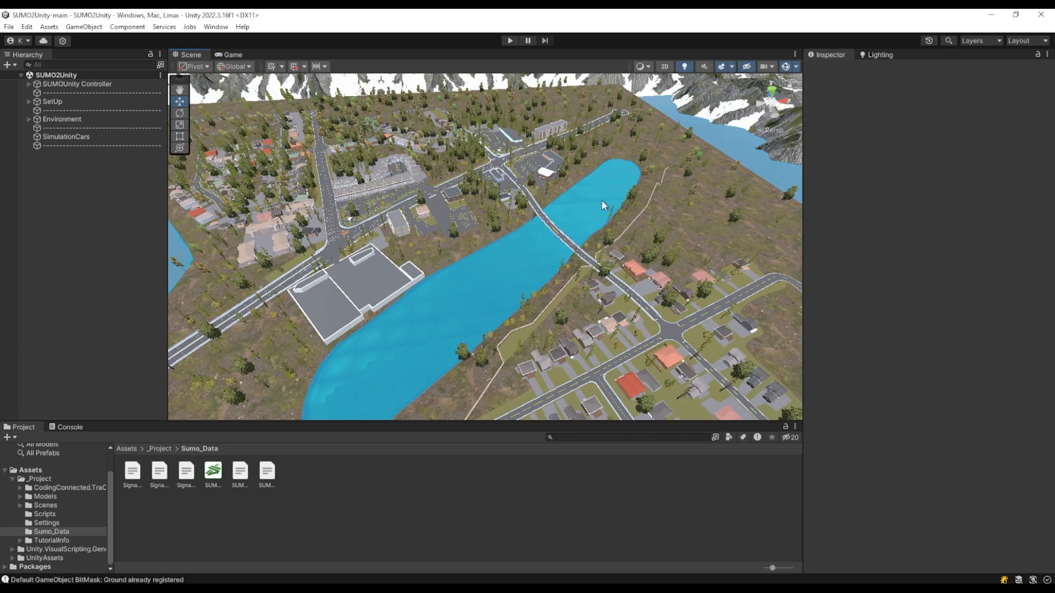
Run the Unity scene in play mode and switch the editor to the Default layout
{"action": "left_click", "coordinate": [510, 41]}
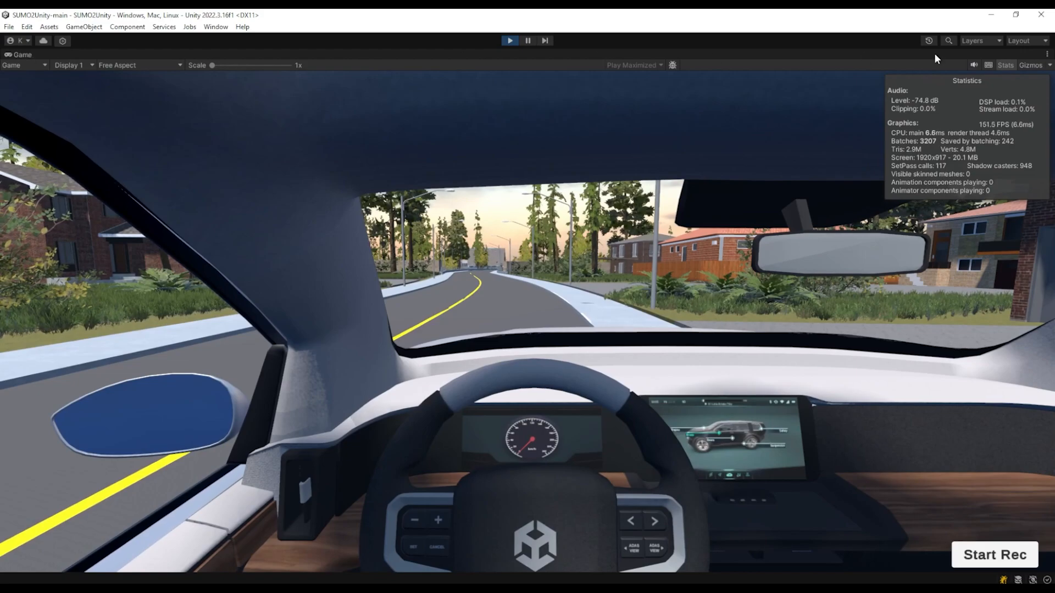
{"action": "left_click", "coordinate": [1025, 40]}
{"action": "left_click", "coordinate": [989, 82]}
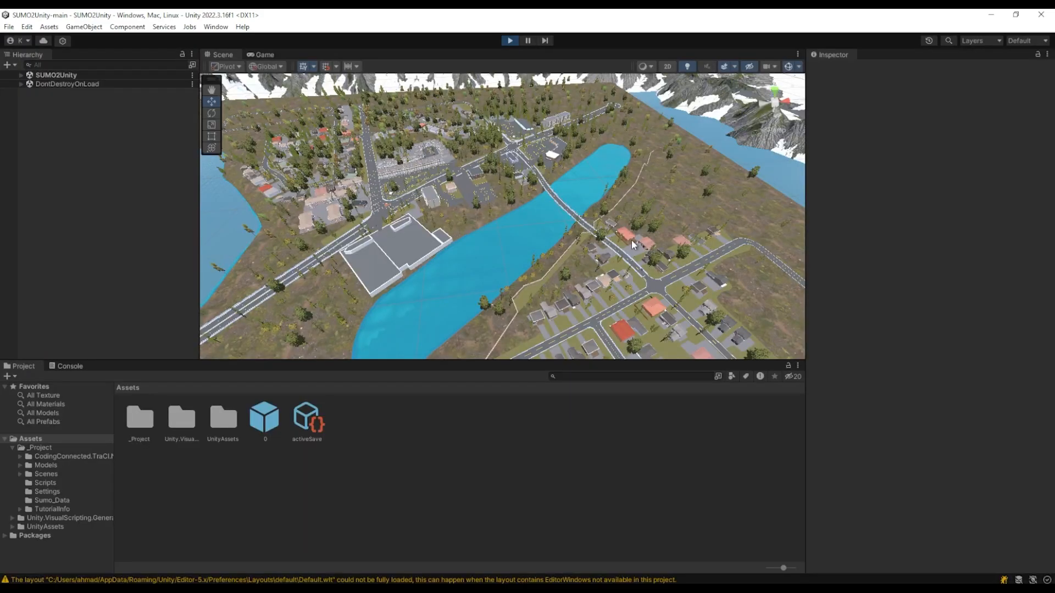
Enlarge the Scene view, examine the car on the road between the houses, and stop play mode
{"action": "left_click_drag", "start_coordinate": [398, 361], "coordinate": [408, 482]}
{"action": "left_click_drag", "start_coordinate": [648, 333], "coordinate": [537, 325]}
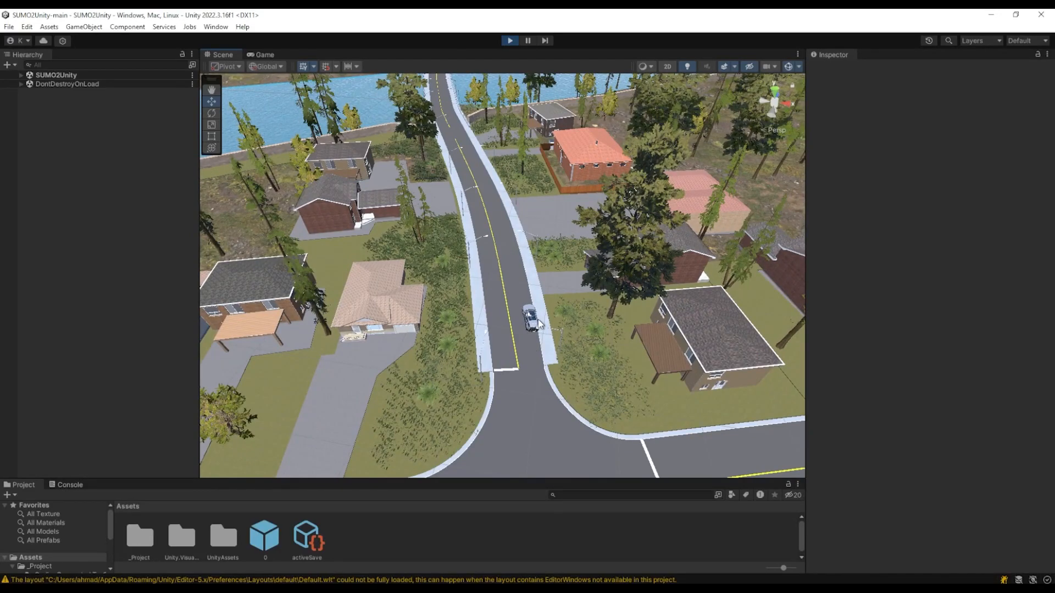
{"action": "left_click", "coordinate": [510, 41]}
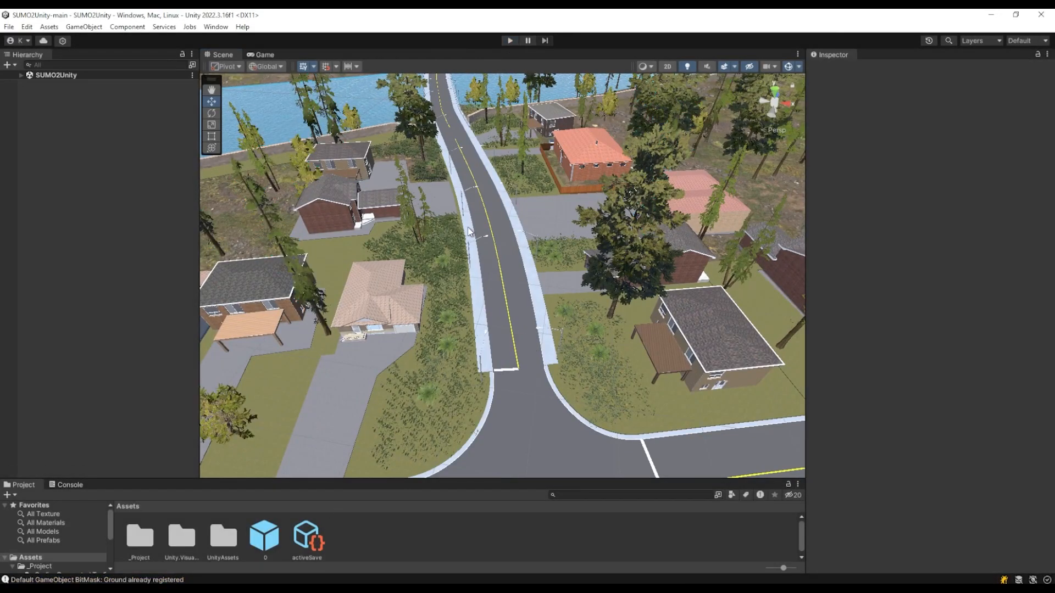
{"action": "left_click_drag", "start_coordinate": [482, 269], "coordinate": [459, 212]}
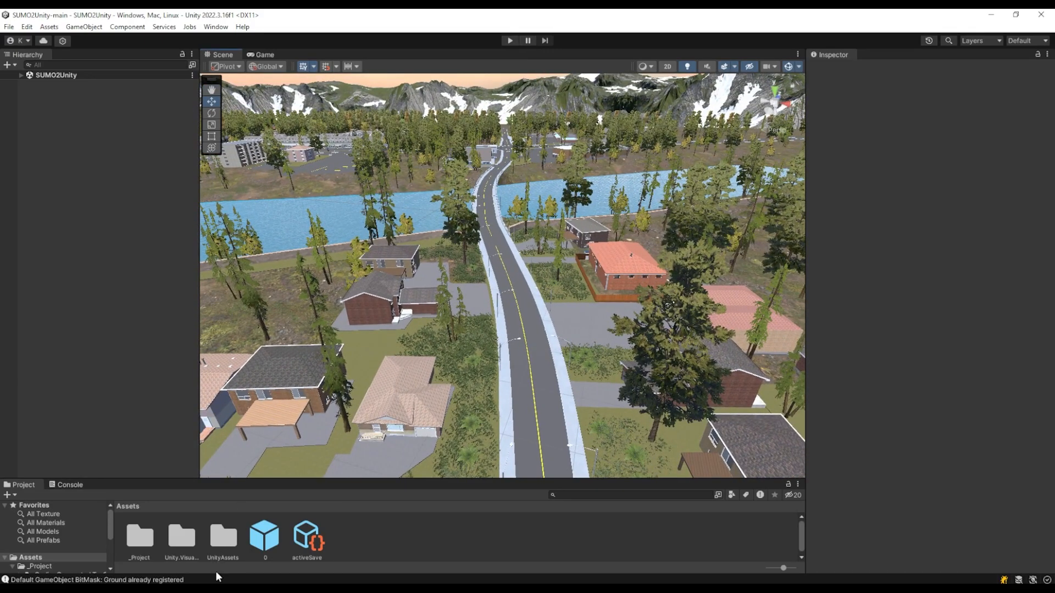
{"action": "mouse_move", "coordinate": [214, 590]}
{"action": "left_click_drag", "start_coordinate": [538, 377], "coordinate": [560, 433]}
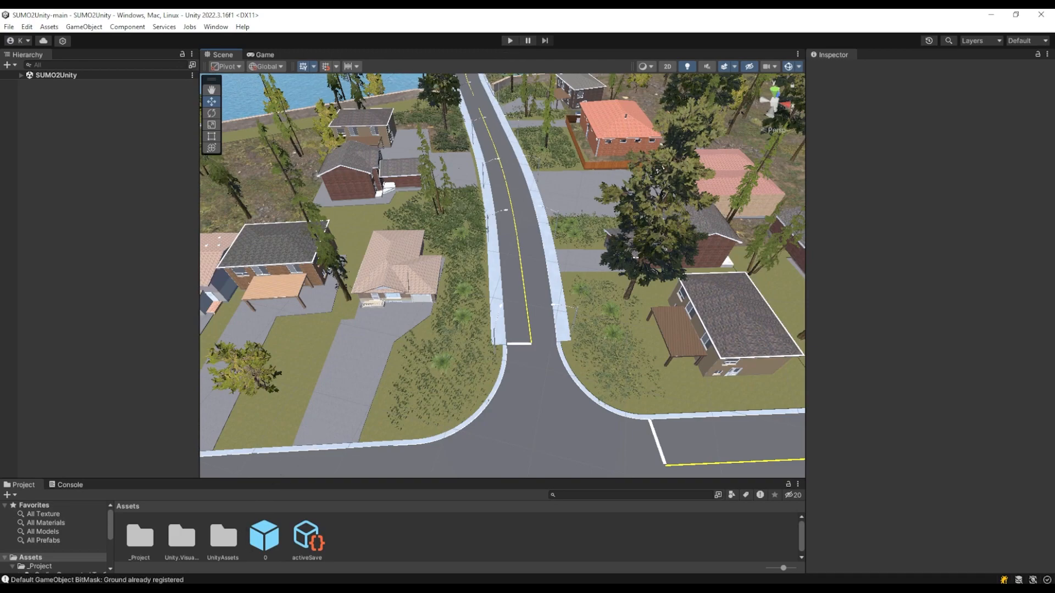
Switch to the Sumo_Data folder in File Explorer, point out SUMO2Unity.rou.xml, and launch netedit
{"action": "left_click", "coordinate": [315, 549]}
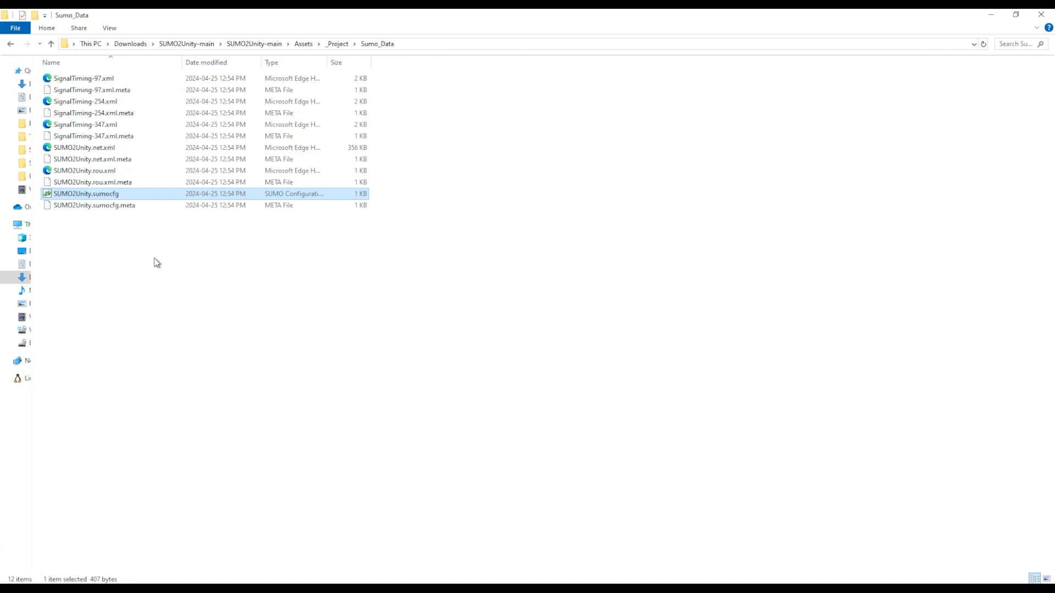
{"action": "double_click", "coordinate": [101, 172]}
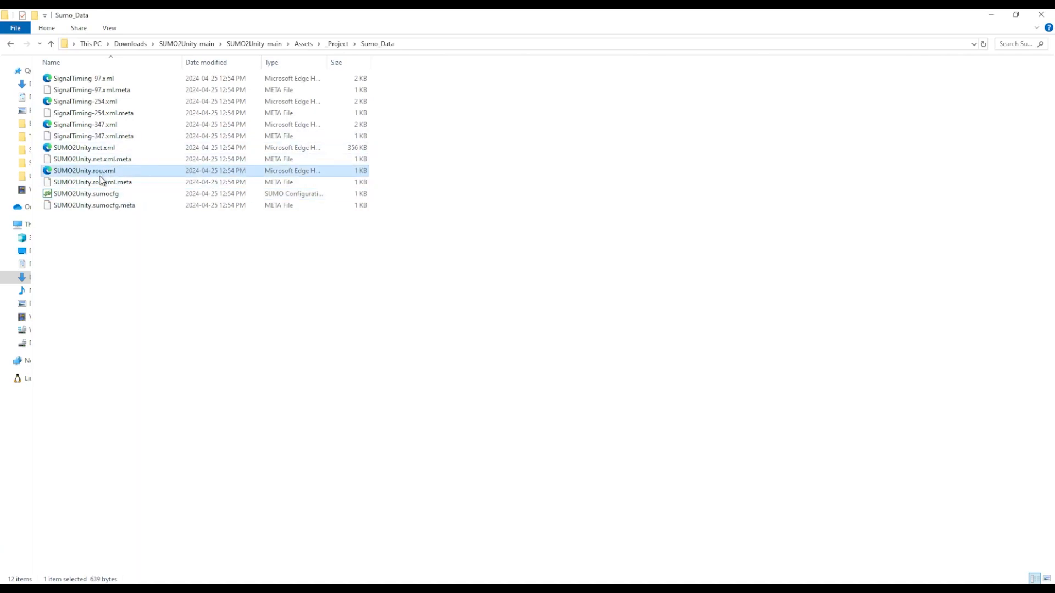
{"action": "key", "text": "super+s"}
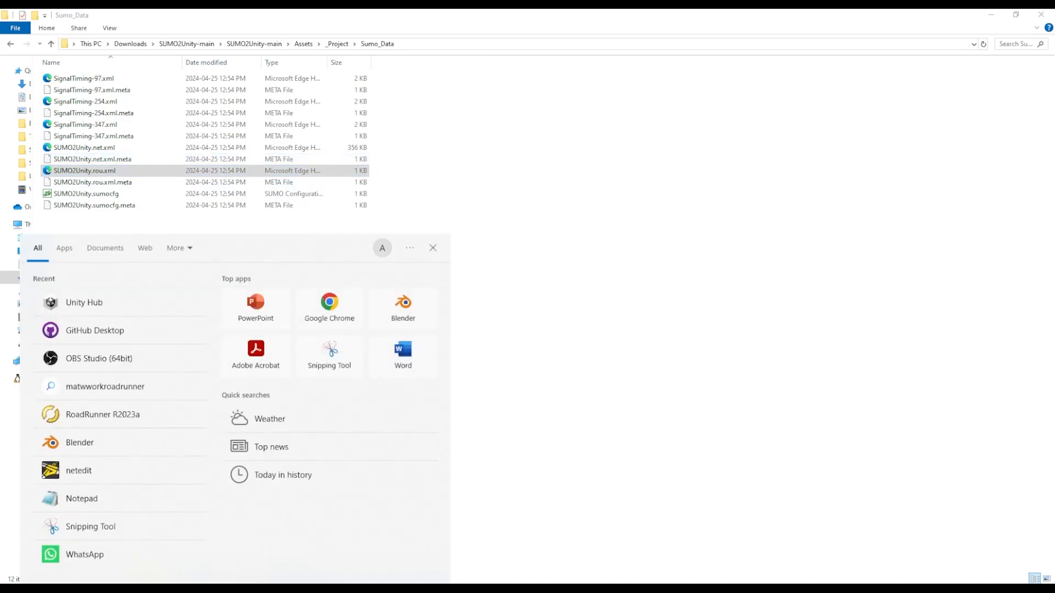
{"action": "type", "text": "ne"}
{"action": "left_click", "coordinate": [127, 291]}
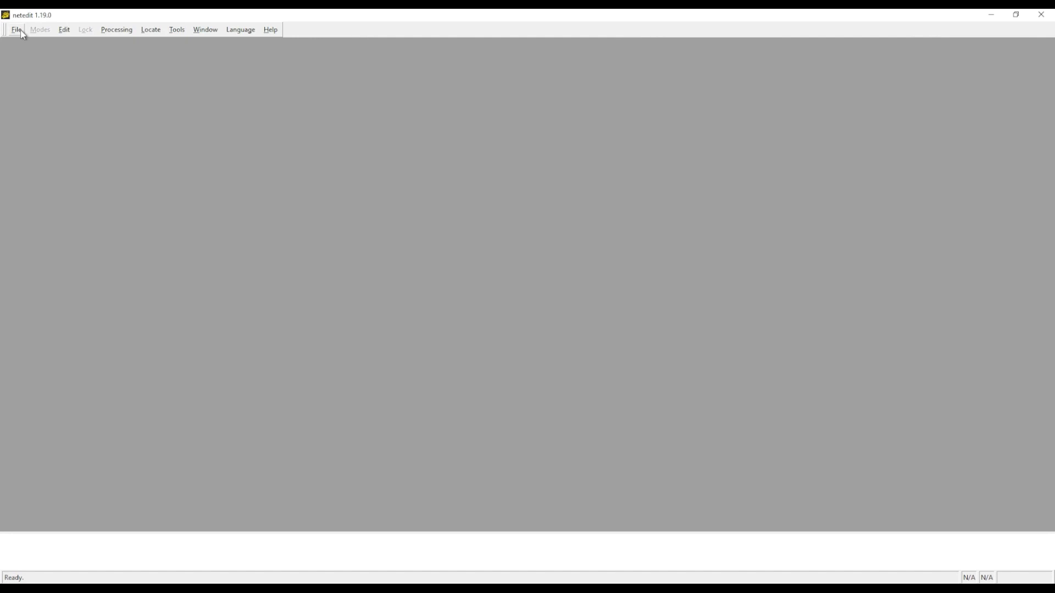
Start opening a network in netedit, and copy the Sumo_Data folder path from File Explorer
{"action": "left_click", "coordinate": [21, 30]}
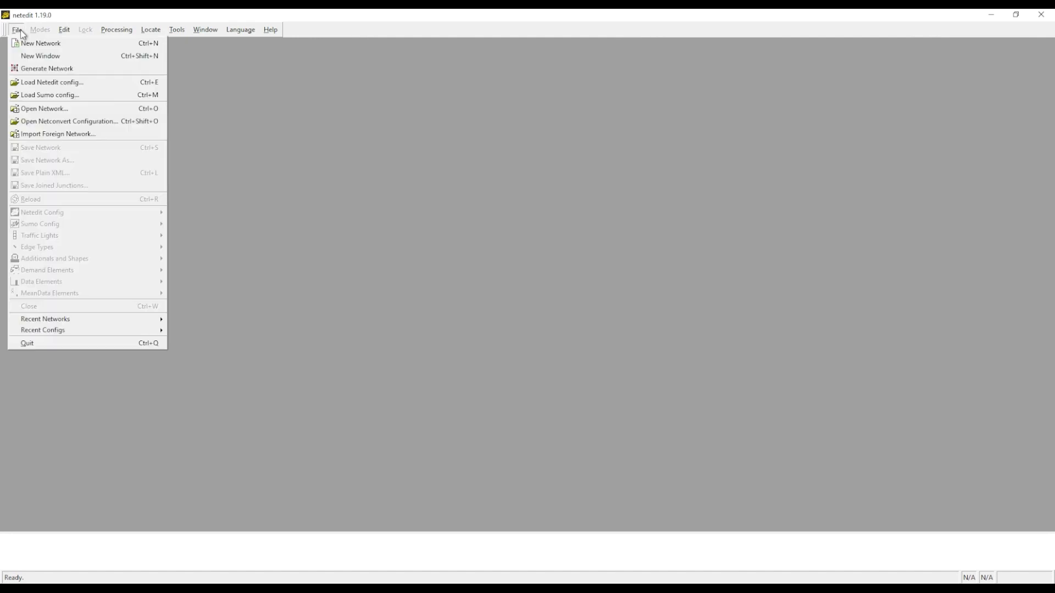
{"action": "left_click", "coordinate": [77, 113]}
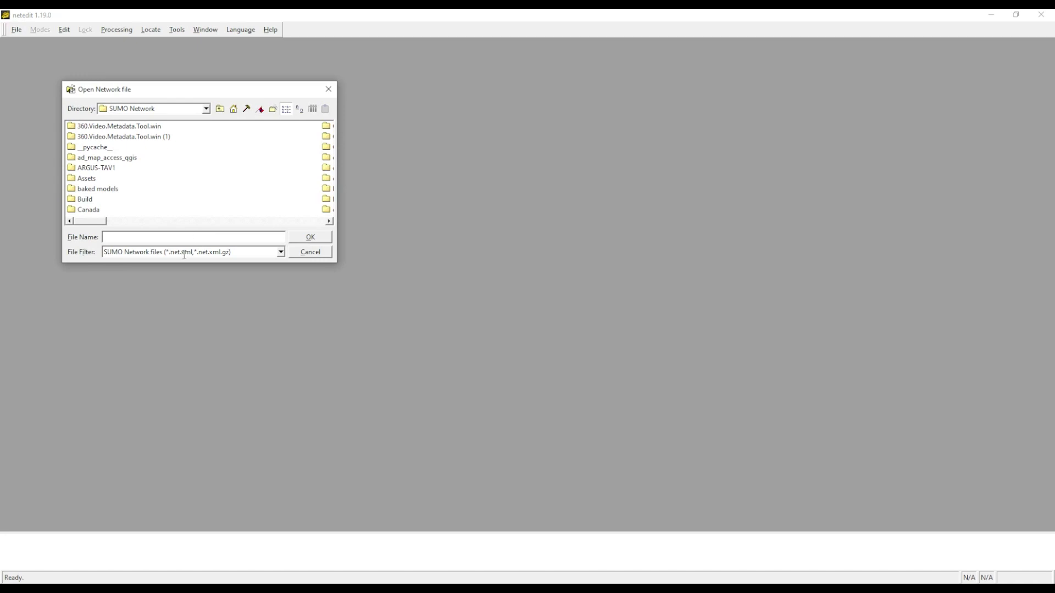
{"action": "left_click", "coordinate": [215, 590]}
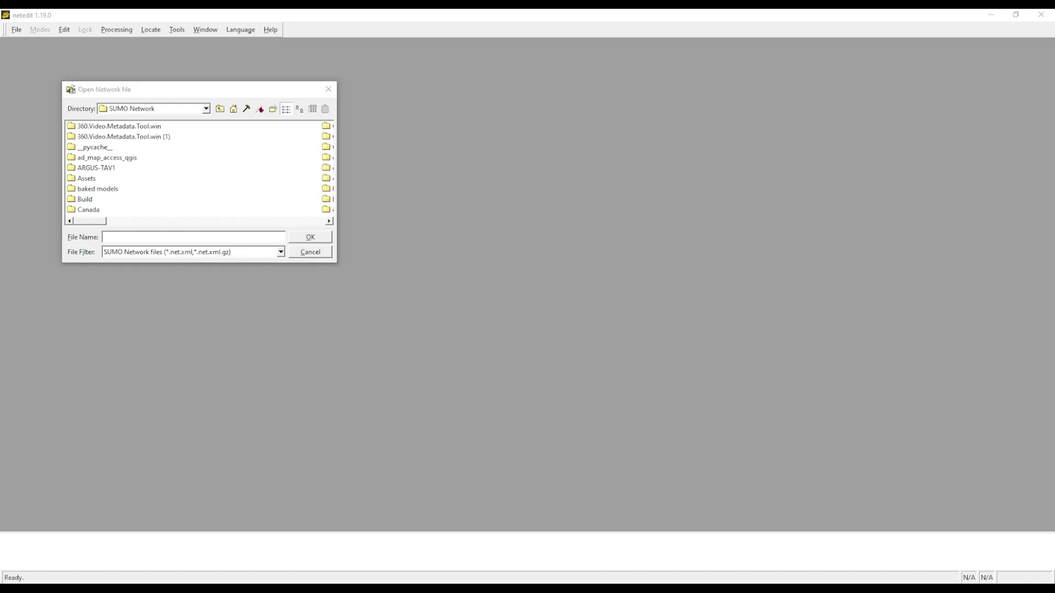
{"action": "left_click", "coordinate": [325, 566]}
{"action": "left_click", "coordinate": [213, 589]}
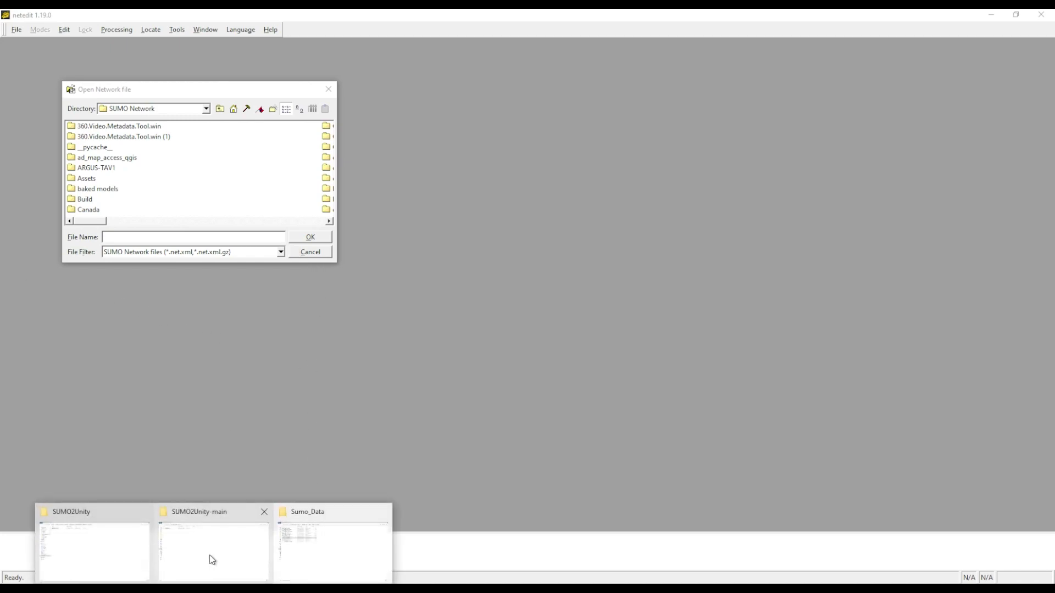
{"action": "left_click", "coordinate": [304, 555]}
{"action": "left_click", "coordinate": [421, 43]}
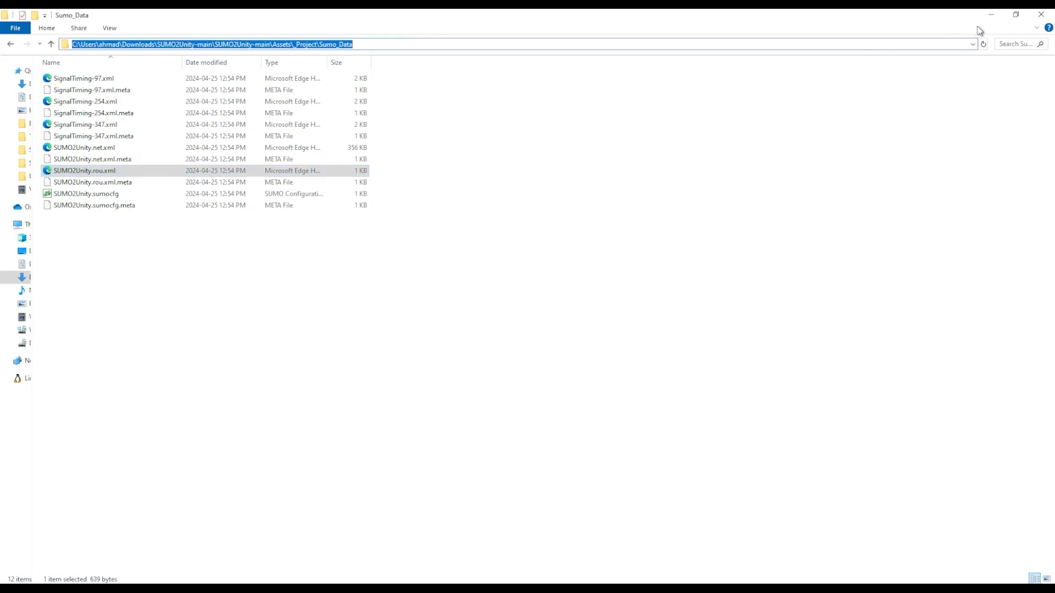
{"action": "left_click", "coordinate": [991, 15]}
Go to the Sumo_Data folder using the copied path and open the SUMO2Unity.net.xml network
{"action": "left_click", "coordinate": [189, 237]}
{"action": "key", "text": "ctrl+v"}
{"action": "key", "text": "Return"}
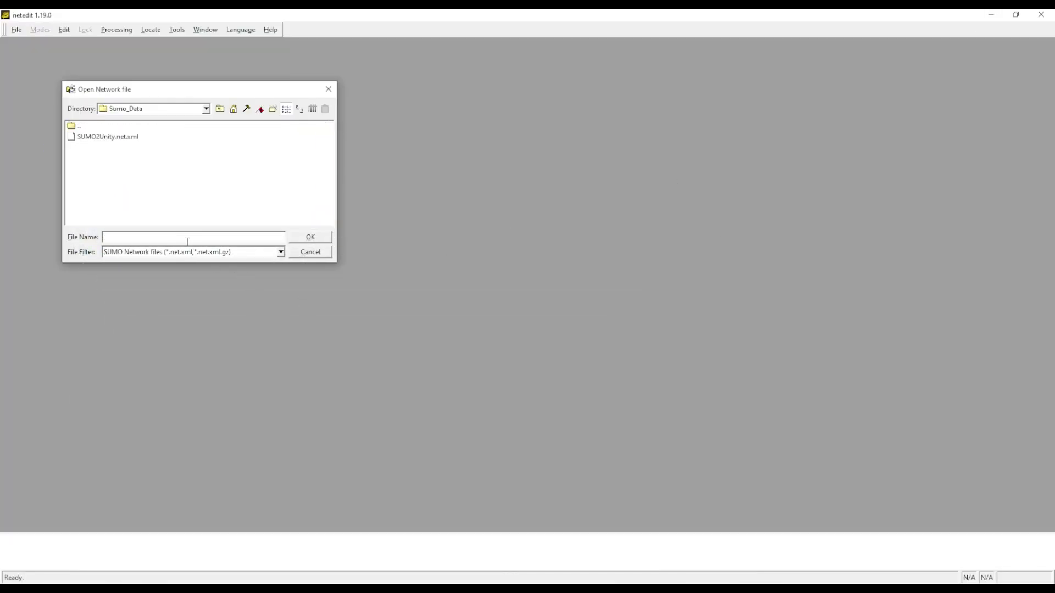
{"action": "double_click", "coordinate": [109, 138]}
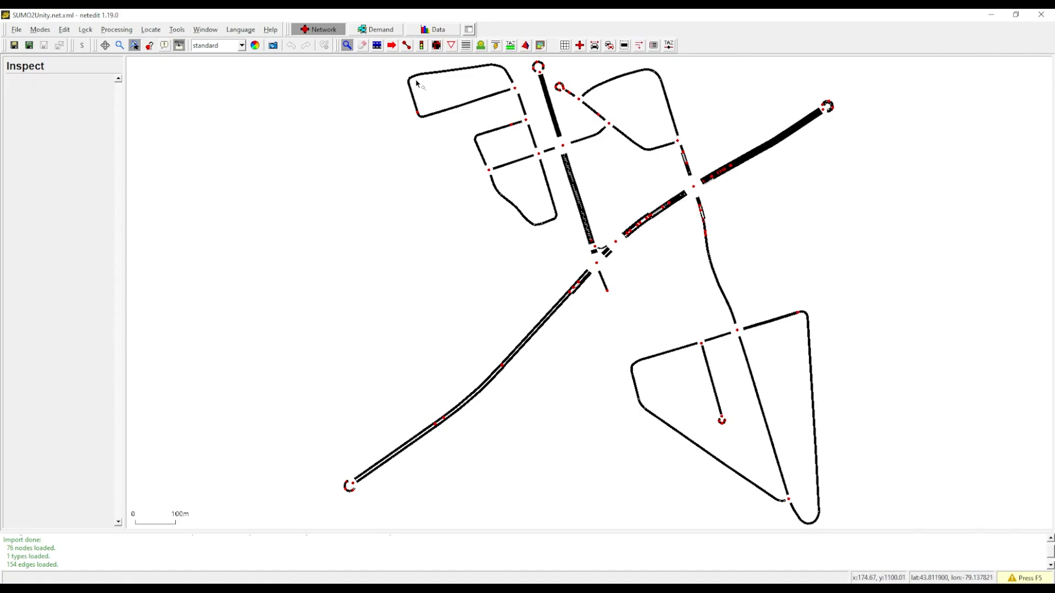
Switch to editing connections in the network and examine the lane connections at the junctions
{"action": "left_click", "coordinate": [440, 49]}
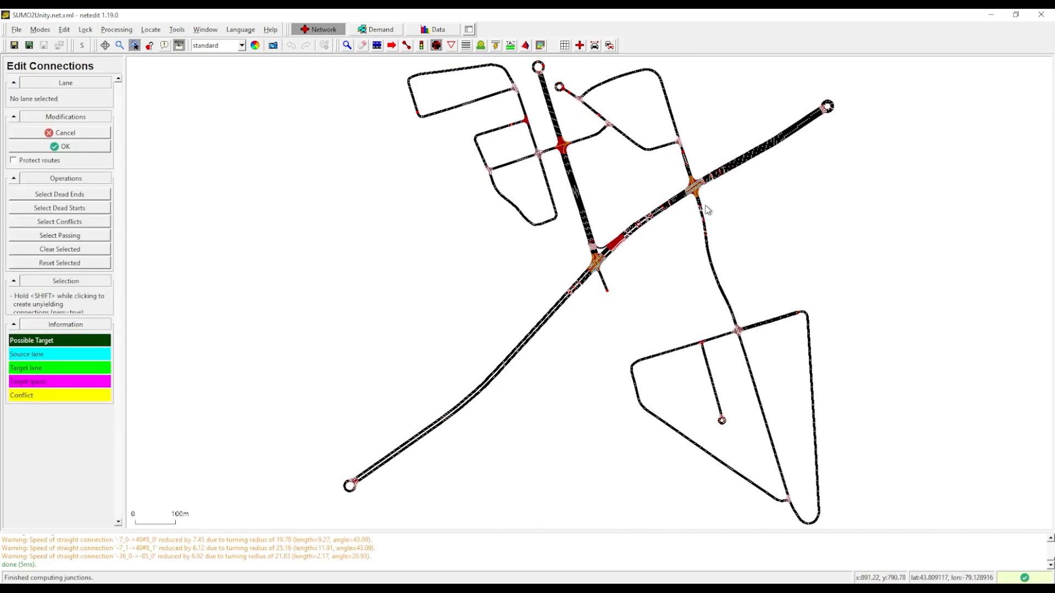
{"action": "scroll", "coordinate": [781, 339], "scroll_direction": "up", "scroll_amount": 8}
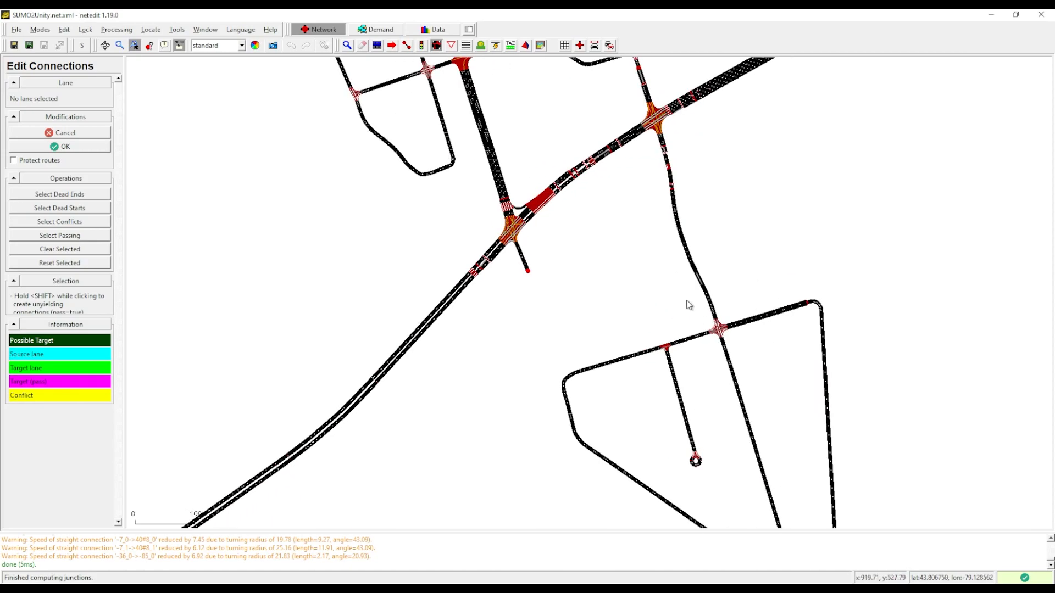
{"action": "scroll", "coordinate": [654, 353], "scroll_direction": "down", "scroll_amount": 8}
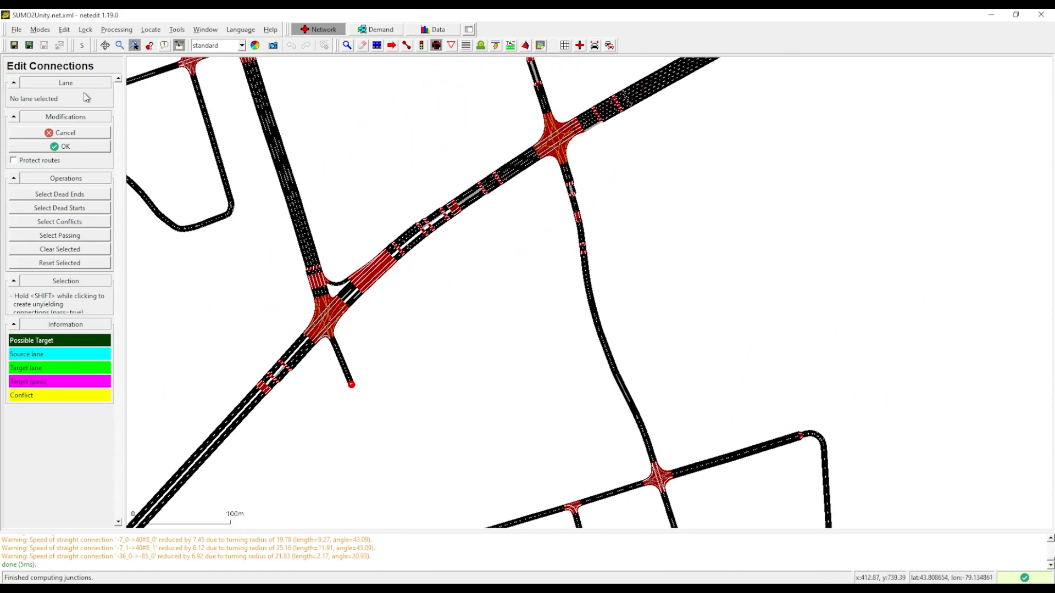
Load the demand elements from the SUMO2Unity.rou.xml route file in the Sumo_Data folder
{"action": "left_click", "coordinate": [17, 30]}
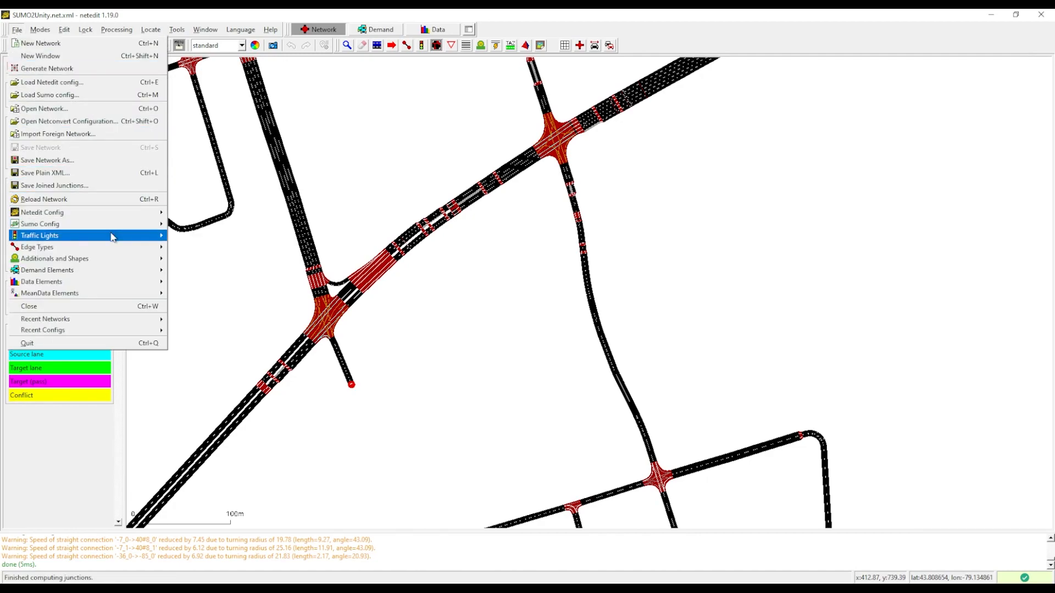
{"action": "mouse_move", "coordinate": [113, 272]}
{"action": "left_click", "coordinate": [208, 278]}
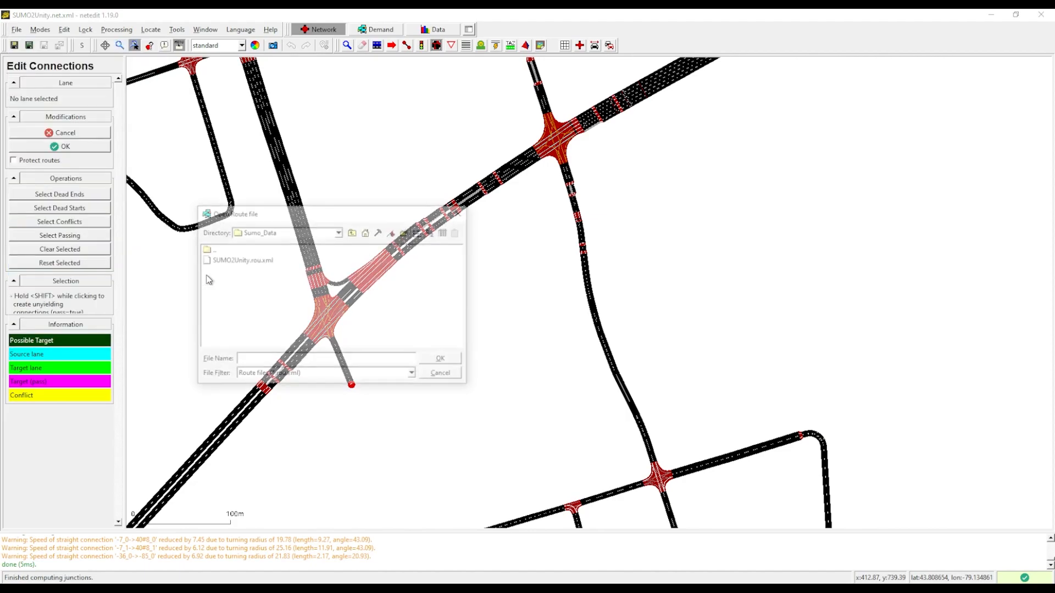
{"action": "double_click", "coordinate": [230, 259]}
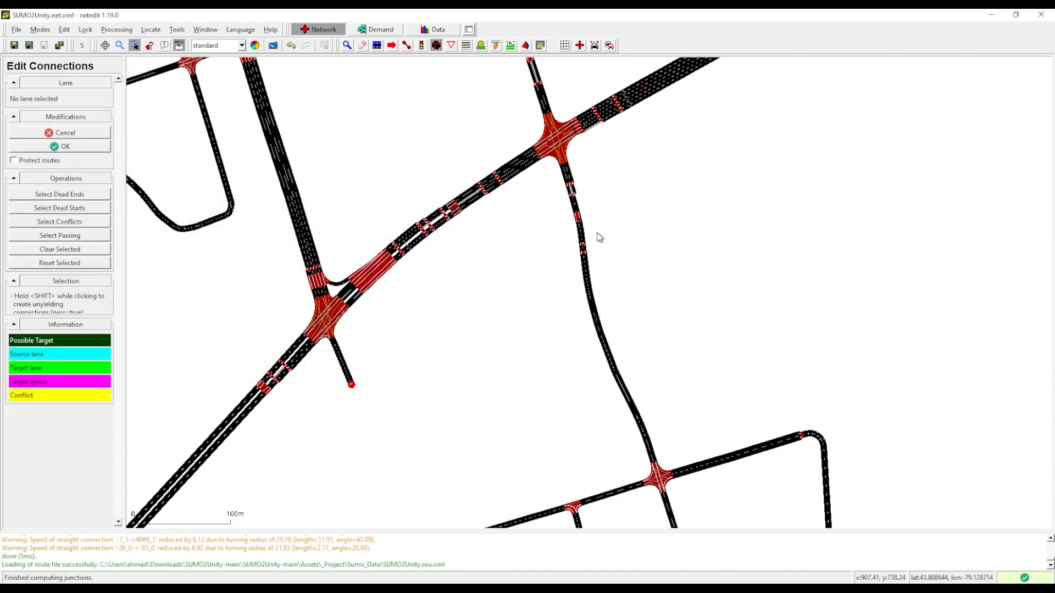
Switch to demand editing and inspect the attributes and route of the white vehicle flow starting beside the roundabout
{"action": "left_click_drag", "start_coordinate": [642, 218], "coordinate": [523, 399]}
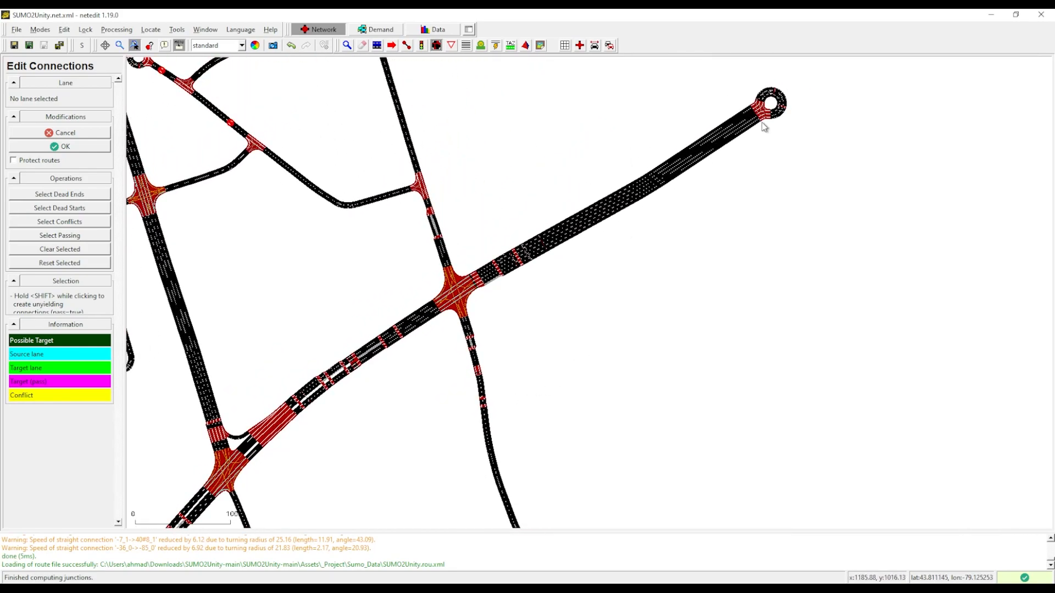
{"action": "left_click", "coordinate": [374, 29]}
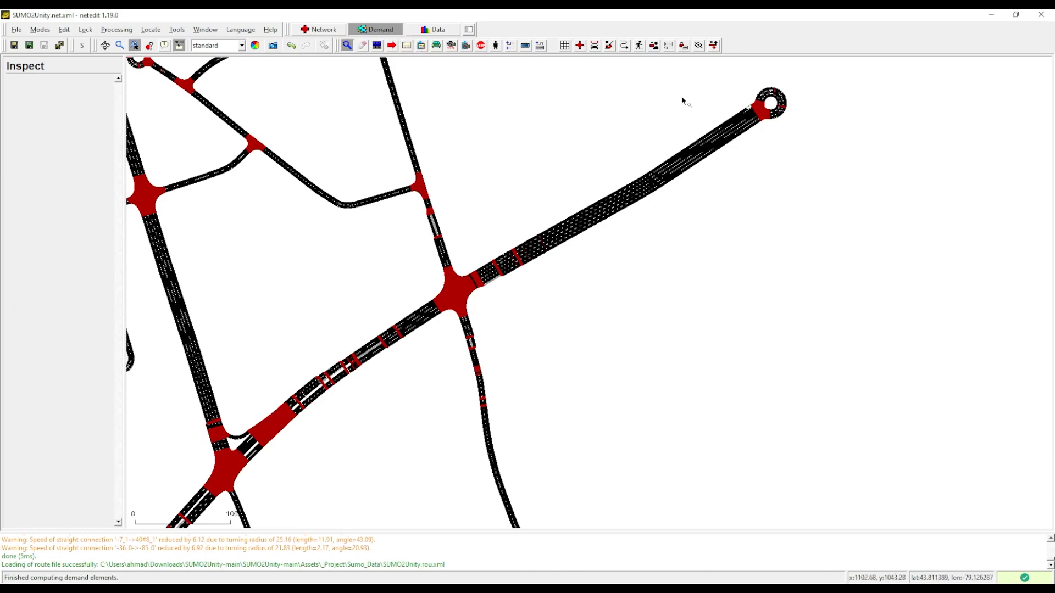
{"action": "scroll", "coordinate": [736, 154], "scroll_direction": "up", "scroll_amount": 10}
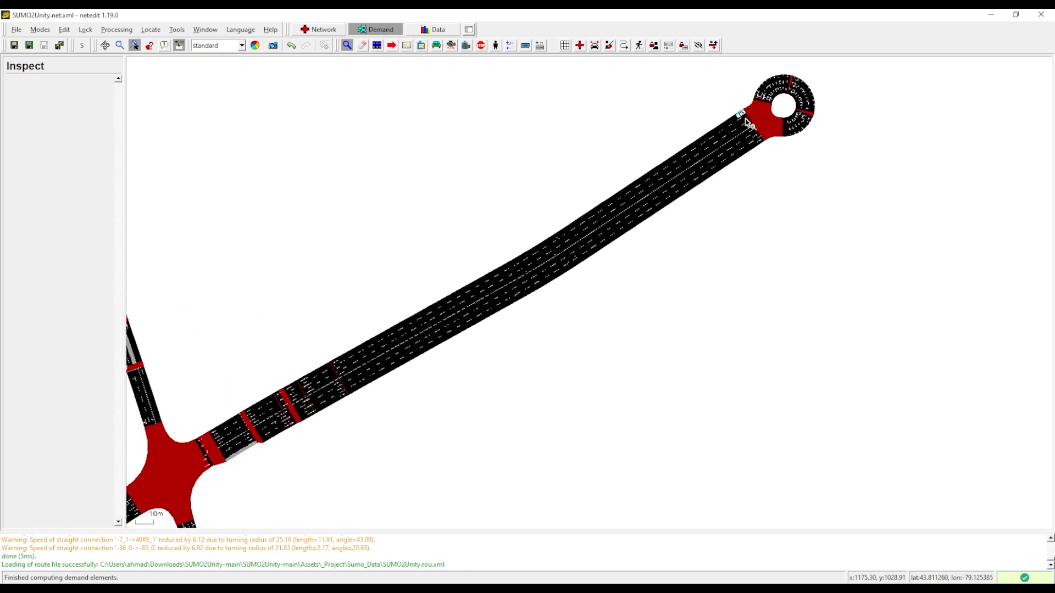
{"action": "left_click", "coordinate": [732, 110]}
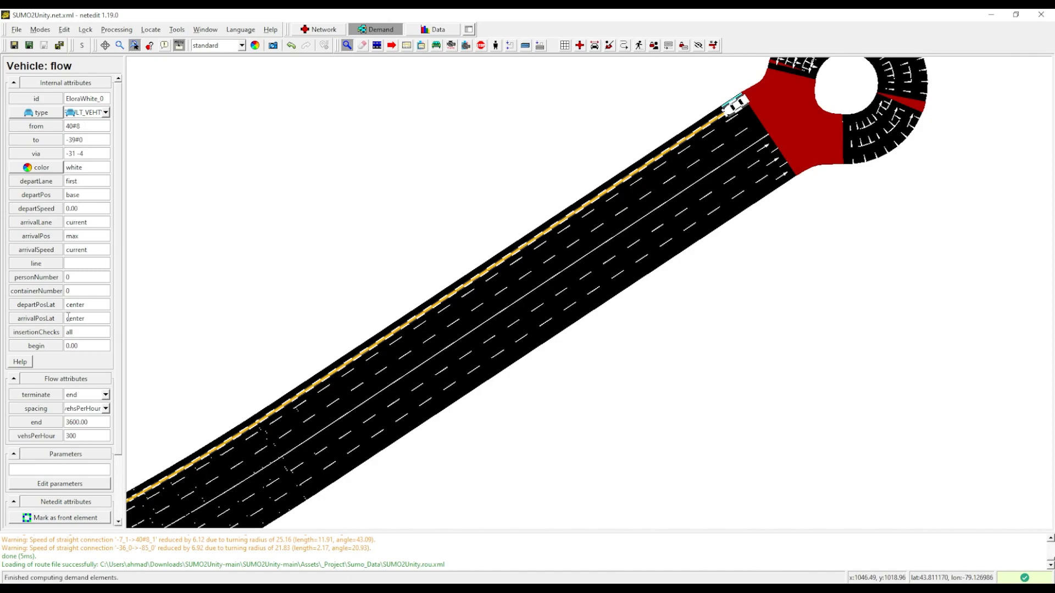
{"action": "scroll", "coordinate": [72, 464], "scroll_direction": "down", "scroll_amount": 1}
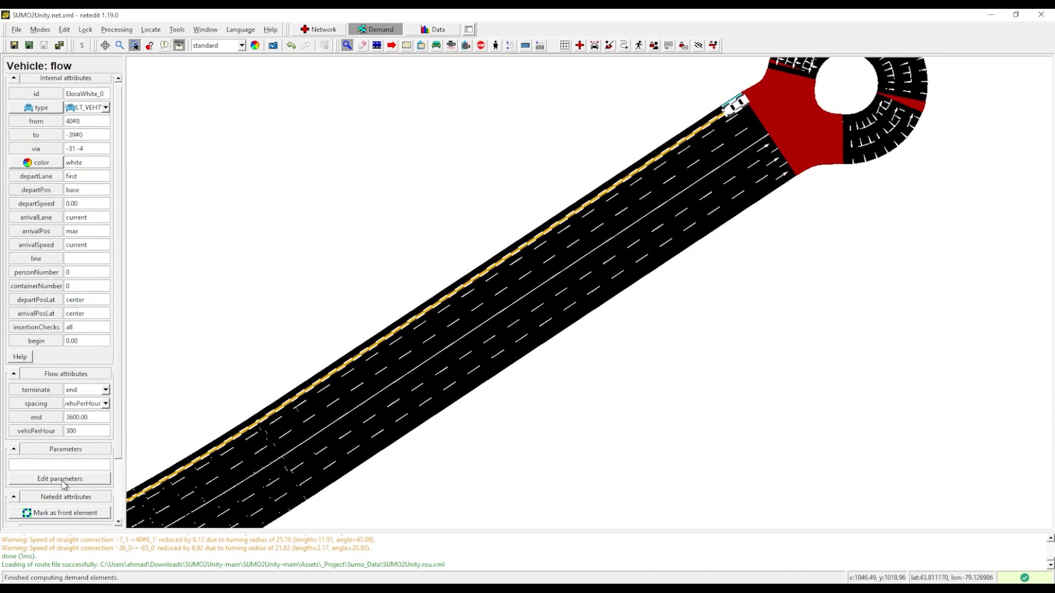
{"action": "scroll", "coordinate": [747, 288], "scroll_direction": "down", "scroll_amount": 3}
{"action": "scroll", "coordinate": [697, 335], "scroll_direction": "down", "scroll_amount": 2}
{"action": "left_click_drag", "start_coordinate": [639, 354], "coordinate": [575, 320]}
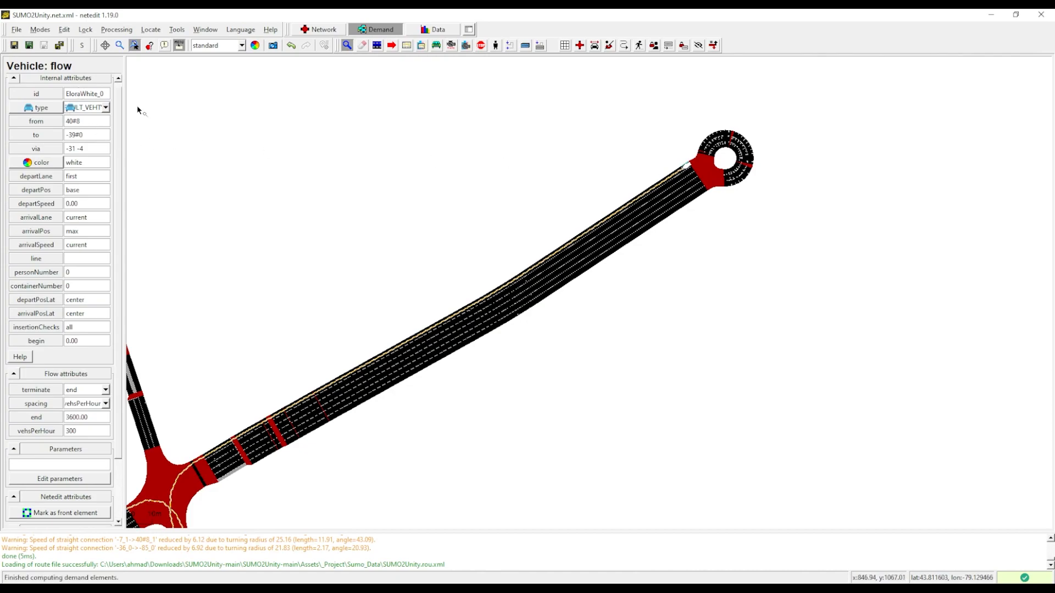
{"action": "scroll", "coordinate": [401, 219], "scroll_direction": "up", "scroll_amount": 4}
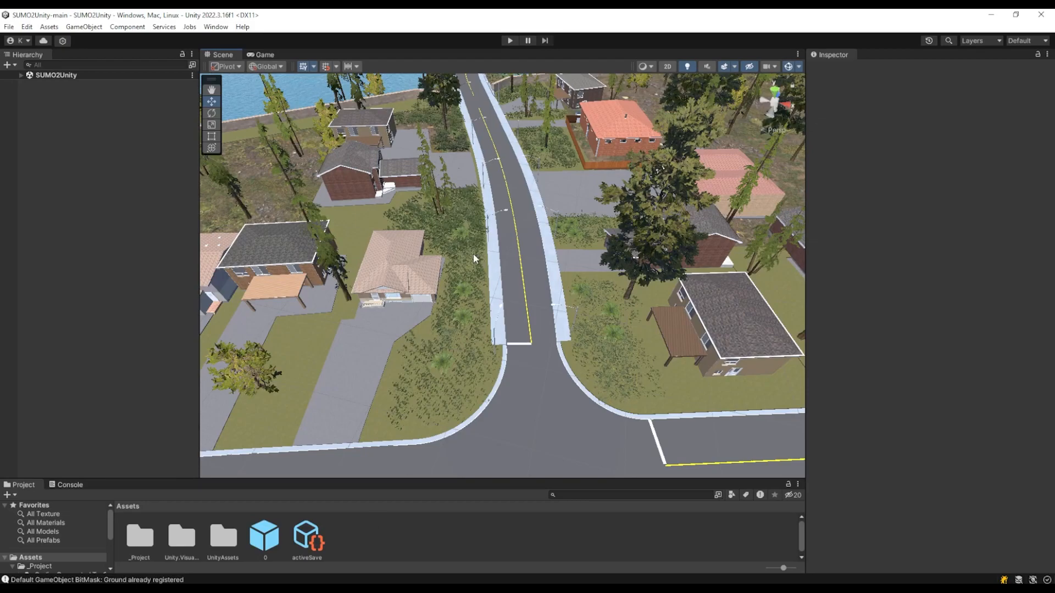
Switch to Unity and examine the SUMOUnity Controller's Npc Vehicle List, locating the AlmaBlue prefab in the project files
{"action": "left_click", "coordinate": [20, 75]}
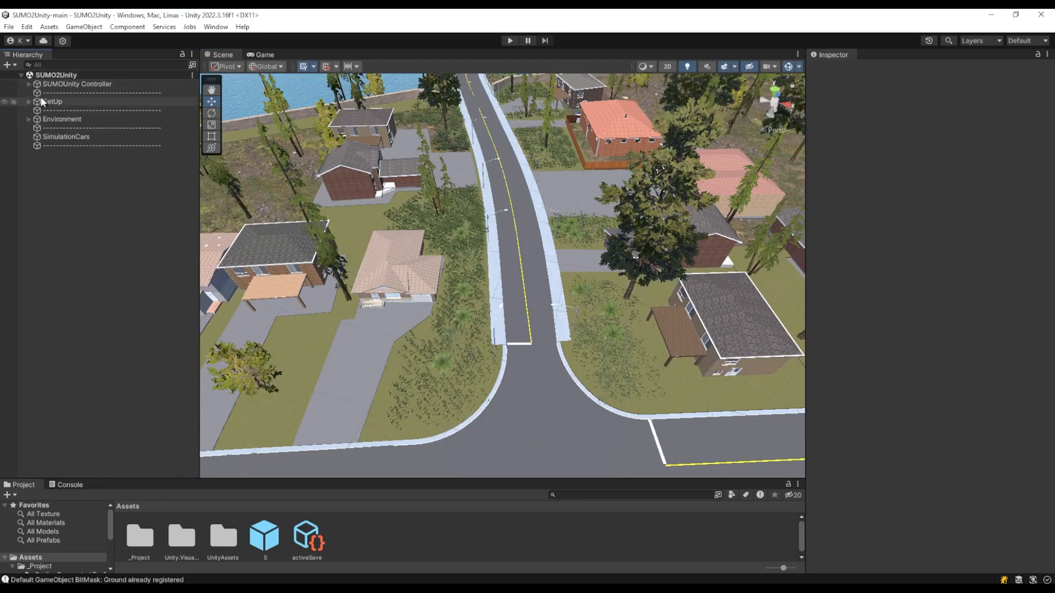
{"action": "left_click", "coordinate": [28, 84]}
{"action": "left_click", "coordinate": [65, 92]}
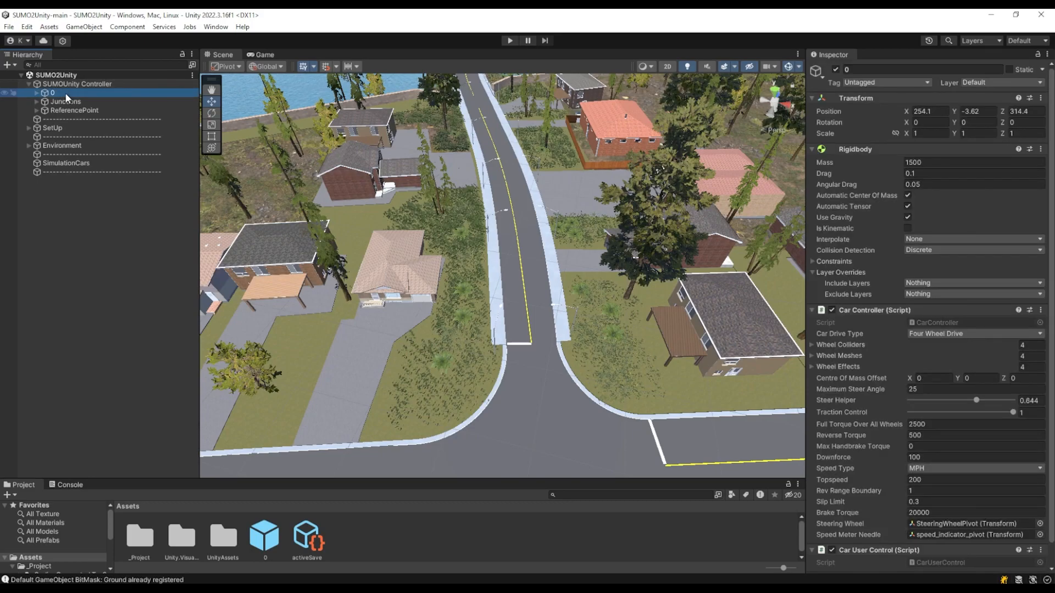
{"action": "left_click", "coordinate": [55, 85]}
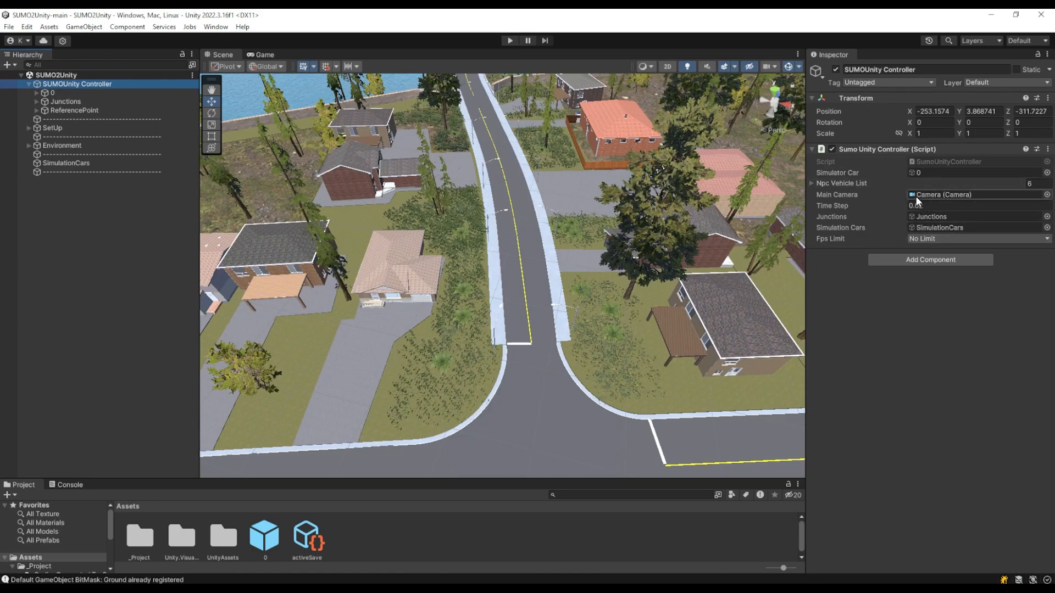
{"action": "left_click", "coordinate": [811, 184]}
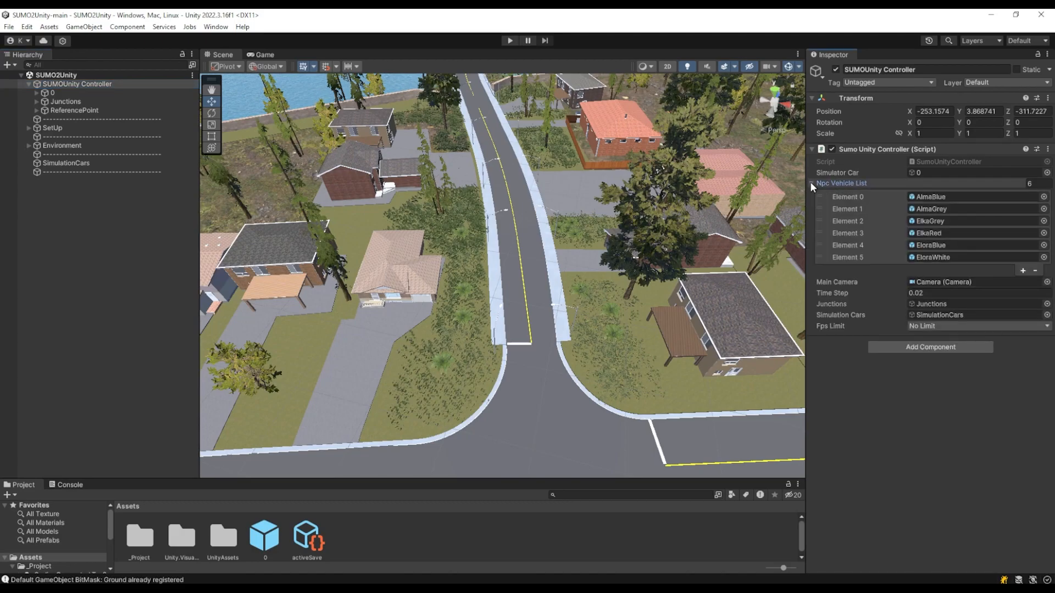
{"action": "left_click", "coordinate": [924, 195]}
{"action": "left_click_drag", "start_coordinate": [279, 479], "coordinate": [279, 383]}
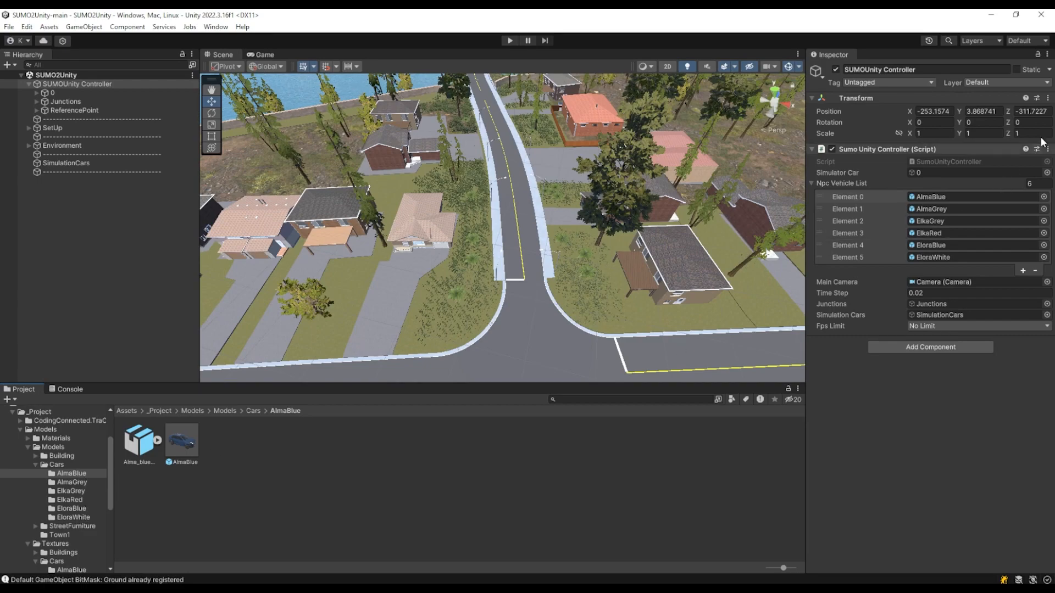
Return to netedit, delete the inspected EloraWhite_0 flow, and start creating vehicles
{"action": "left_click", "coordinate": [991, 15]}
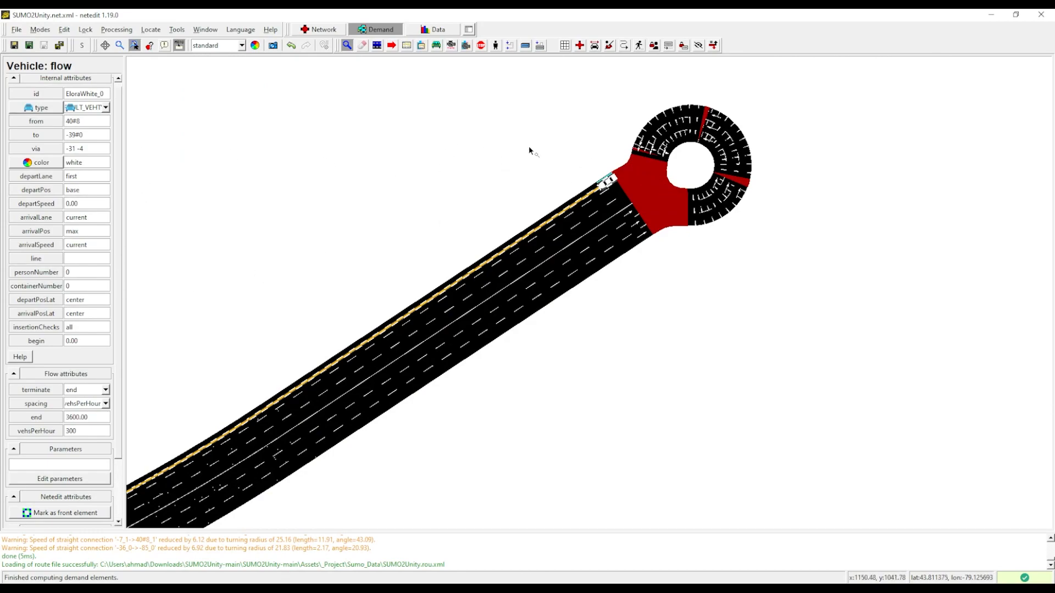
{"action": "key", "text": "Delete"}
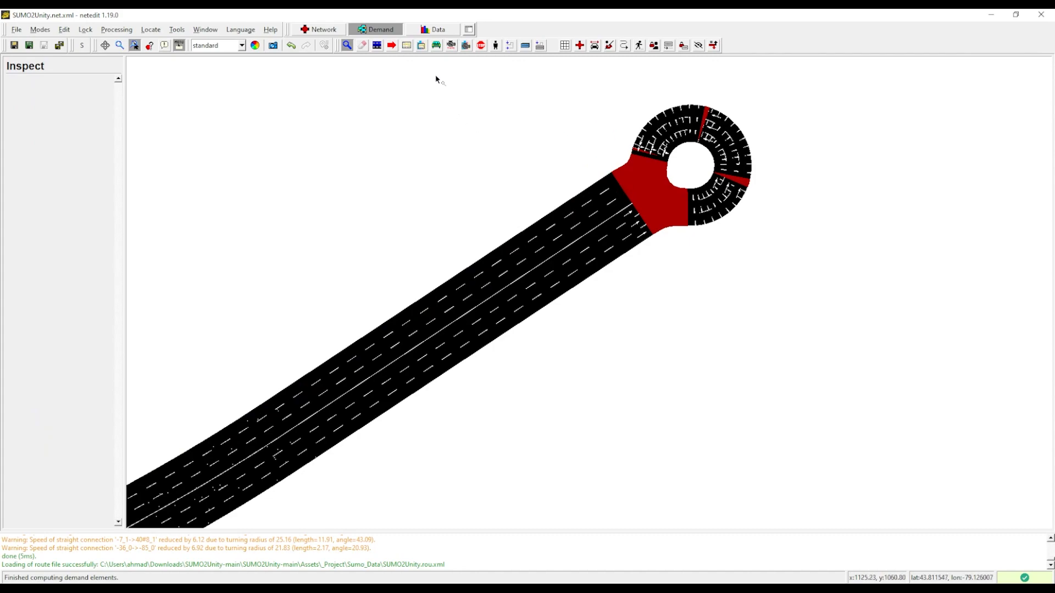
{"action": "left_click", "coordinate": [437, 45]}
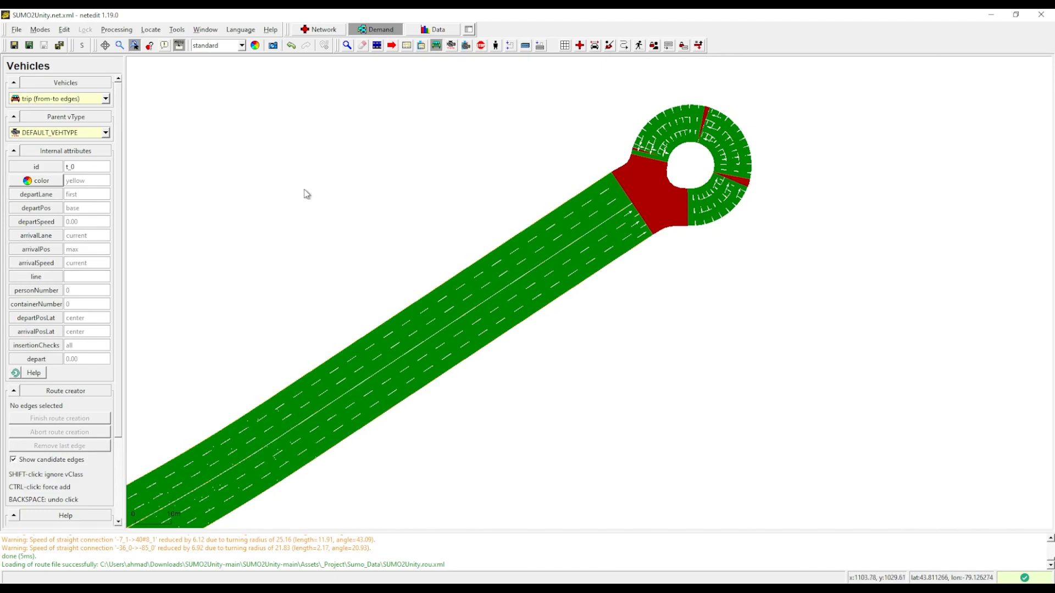
Copy the AlmaBlue prefab's name in Unity and return to netedit
{"action": "left_click_drag", "start_coordinate": [70, 168], "coordinate": [66, 169]}
{"action": "left_click", "coordinate": [233, 590]}
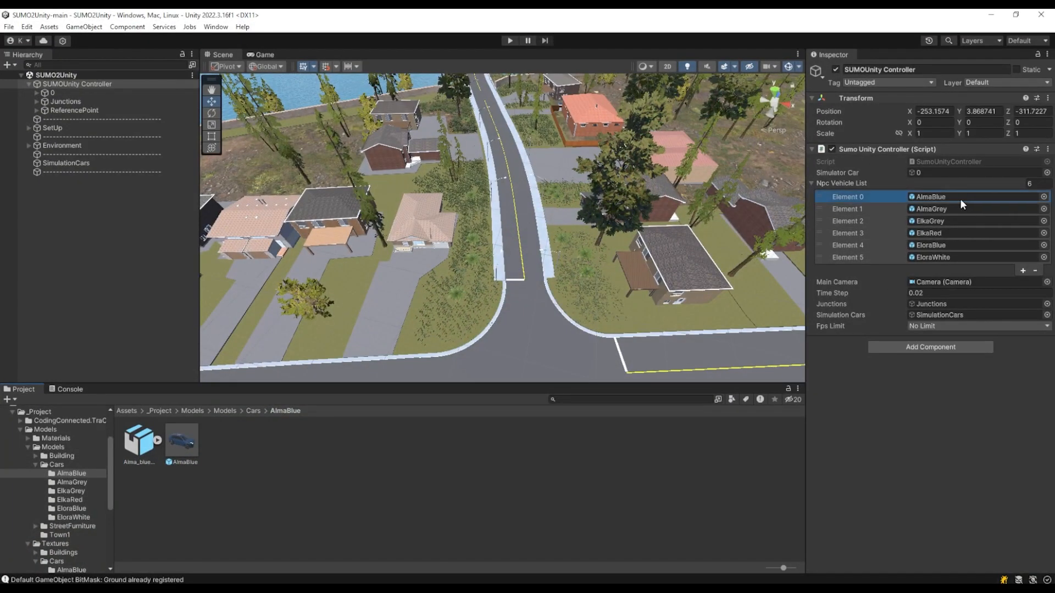
{"action": "left_click", "coordinate": [181, 462]}
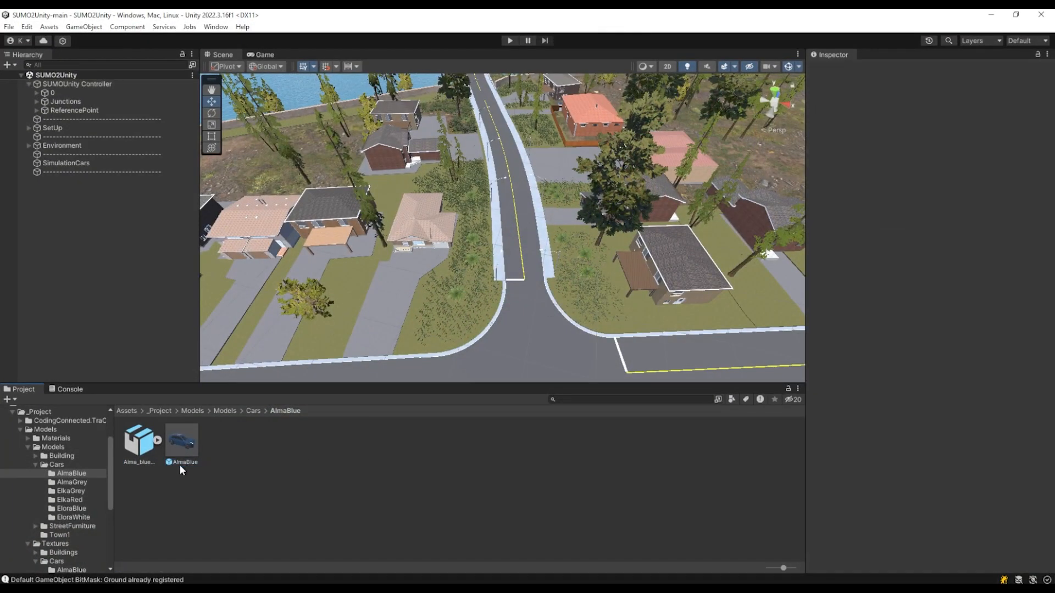
{"action": "left_click", "coordinate": [183, 461]}
{"action": "key", "text": "ctrl+c"}
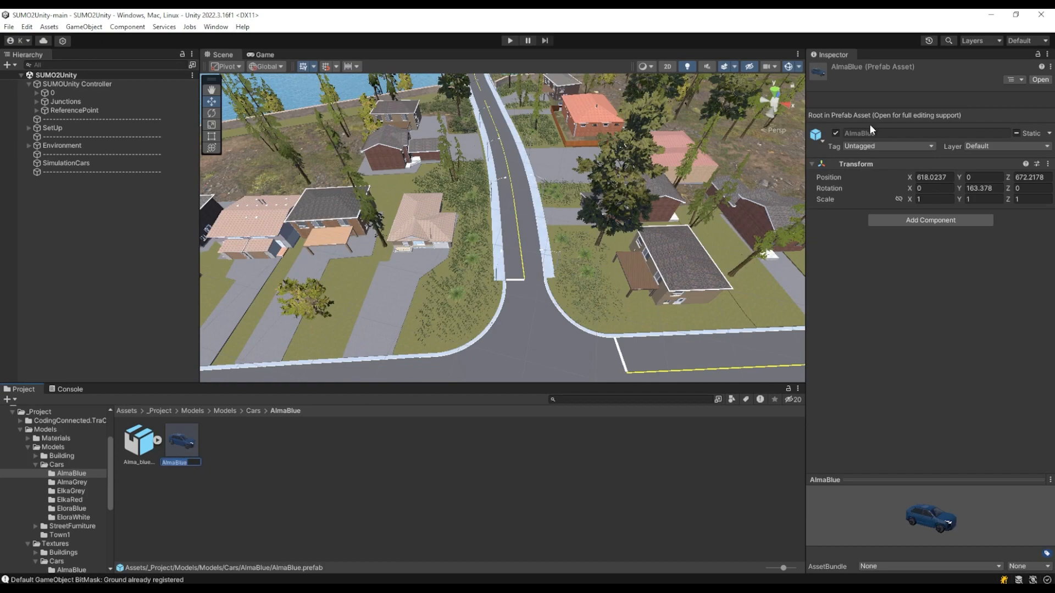
{"action": "left_click", "coordinate": [985, 18]}
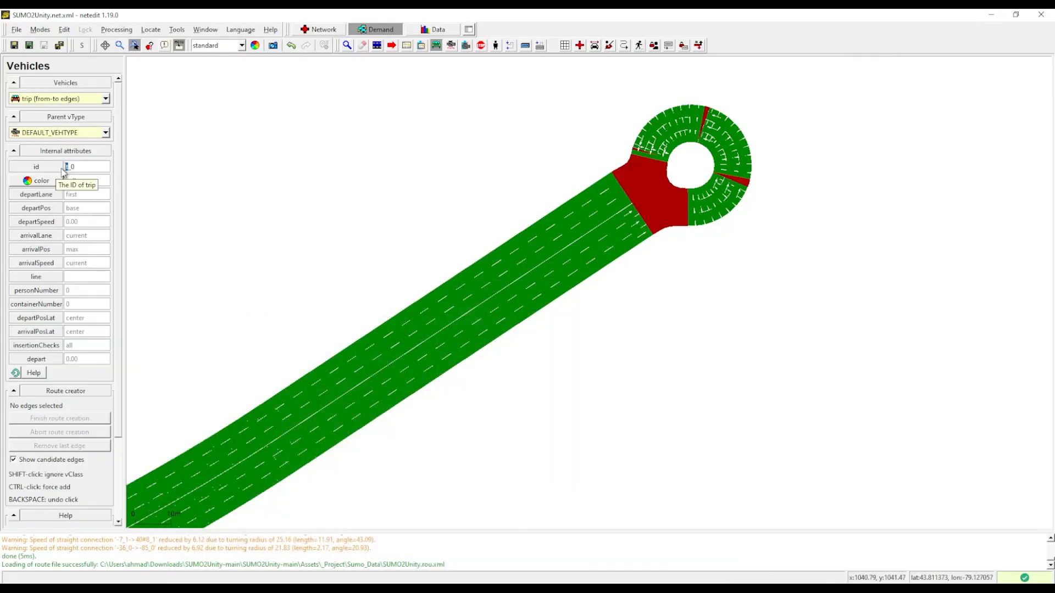
{"action": "left_click_drag", "start_coordinate": [70, 167], "coordinate": [64, 167]}
{"action": "key", "text": "ctrl+v"}
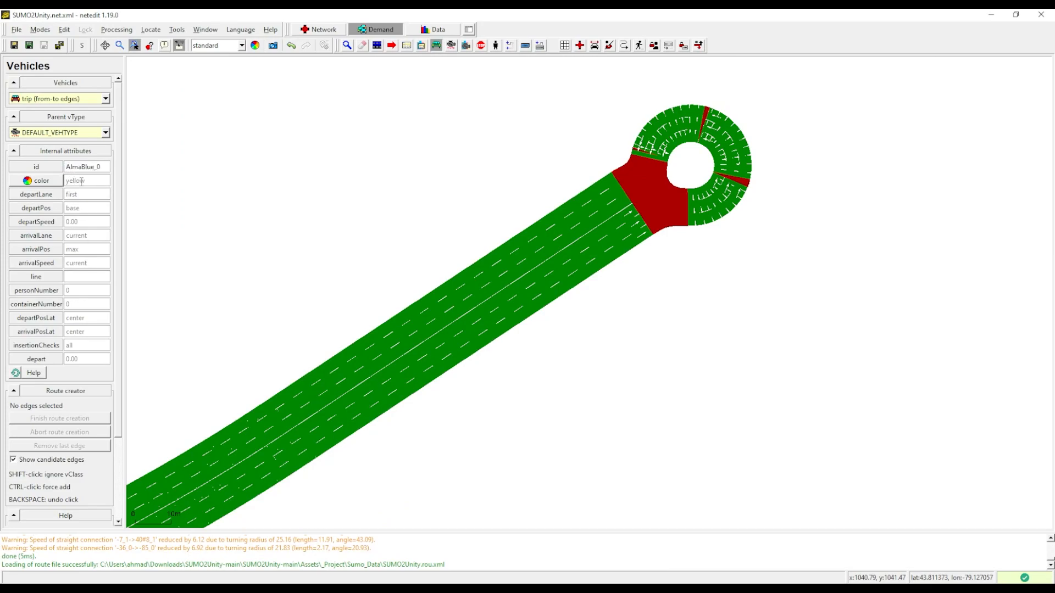
{"action": "left_click_drag", "start_coordinate": [92, 181], "coordinate": [65, 182]}
{"action": "type", "text": "blue"}
{"action": "left_click", "coordinate": [79, 207]}
{"action": "left_click", "coordinate": [67, 360]}
{"action": "type", "text": "1"}
{"action": "scroll", "coordinate": [123, 403], "scroll_direction": "down", "scroll_amount": 3}
{"action": "left_click", "coordinate": [520, 250]}
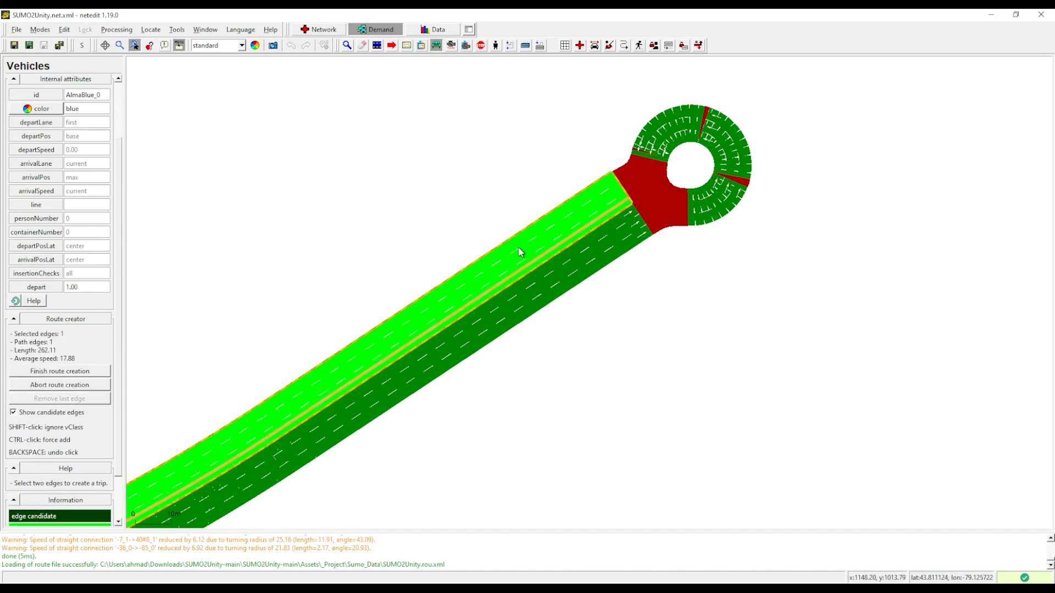
{"action": "scroll", "coordinate": [66, 209], "scroll_direction": "up", "scroll_amount": 2}
{"action": "scroll", "coordinate": [66, 209], "scroll_direction": "up", "scroll_amount": 2}
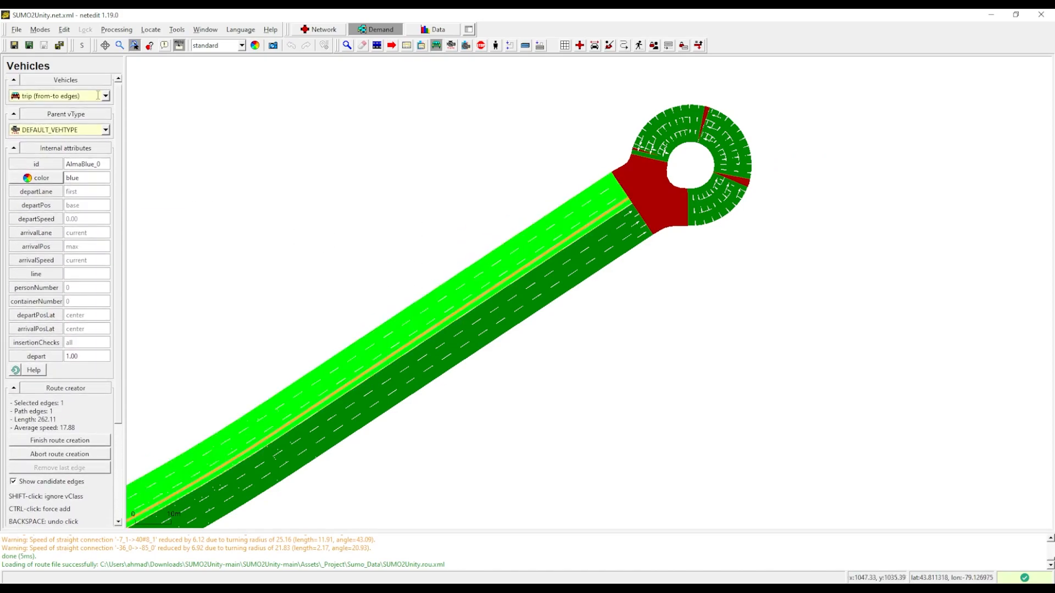
Set up a flow (from-to edges) with AlmaBlue in its id, colour blue, begin 1 and 300 vehicles per hour
{"action": "left_click", "coordinate": [106, 97]}
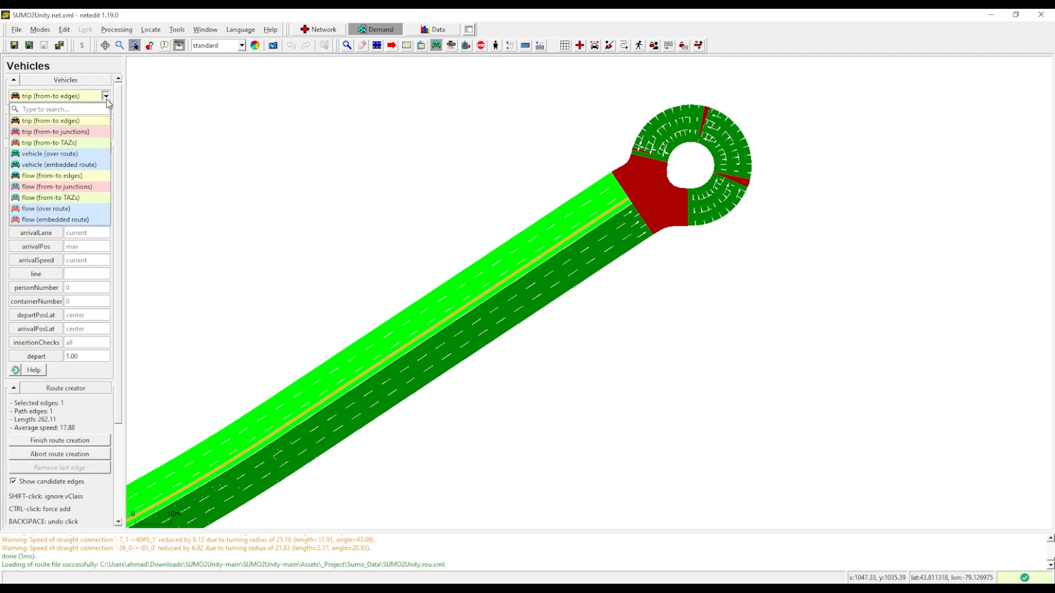
{"action": "left_click", "coordinate": [61, 180]}
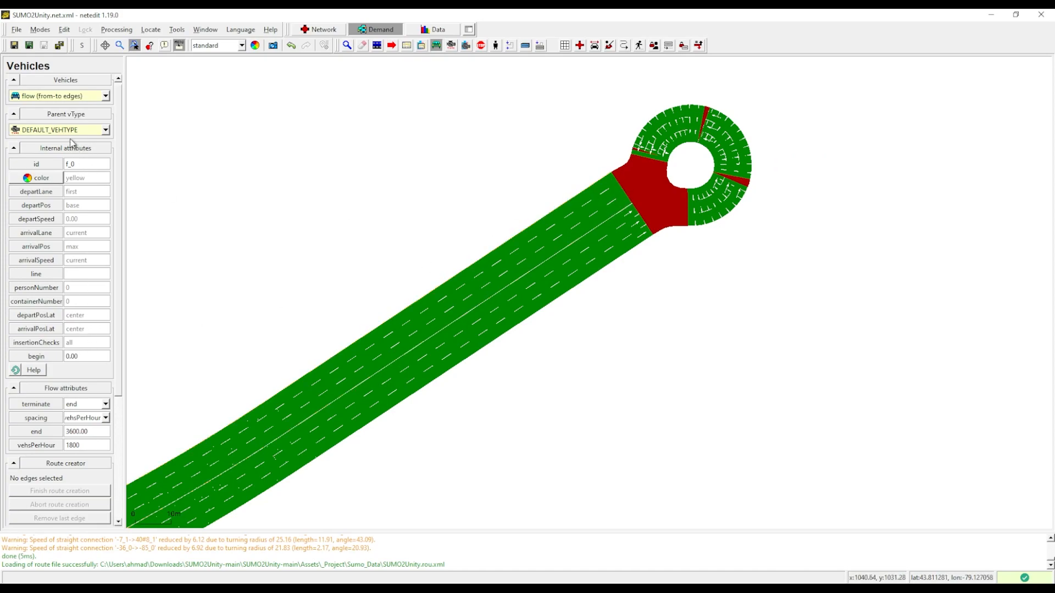
{"action": "left_click_drag", "start_coordinate": [69, 163], "coordinate": [66, 178]}
{"action": "key", "text": "ctrl+v"}
{"action": "type", "text": "blue"}
{"action": "left_click_drag", "start_coordinate": [65, 356], "coordinate": [70, 356]}
{"action": "type", "text": "1"}
{"action": "double_click", "coordinate": [81, 445]}
{"action": "type", "text": "300"}
Create the flow's route from the edge leaving the northeast roundabout to the edge south of the lower junction
{"action": "left_click_drag", "start_coordinate": [120, 368], "coordinate": [127, 457]}
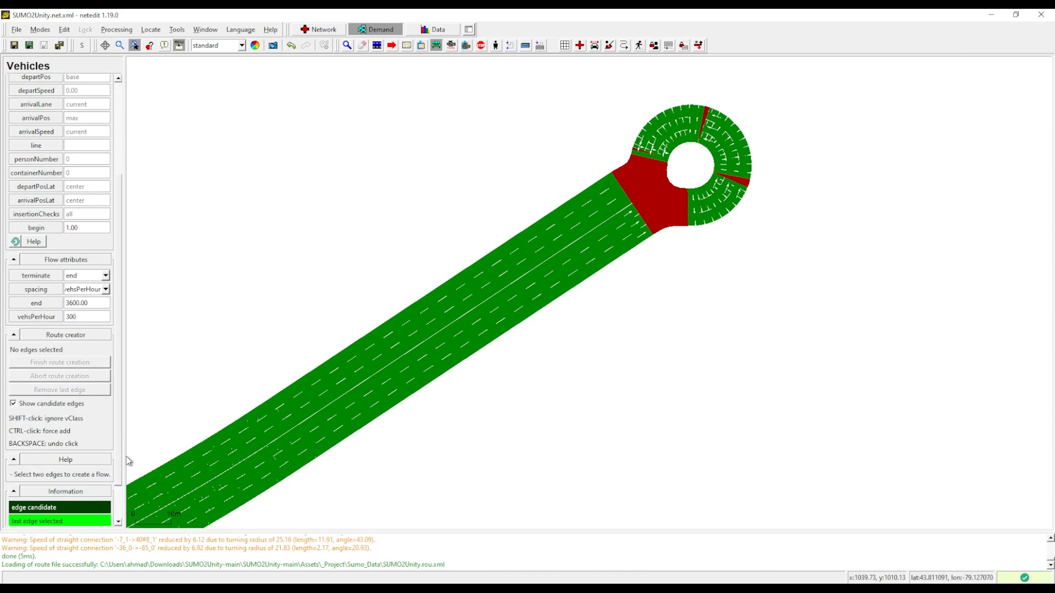
{"action": "left_click", "coordinate": [520, 249]}
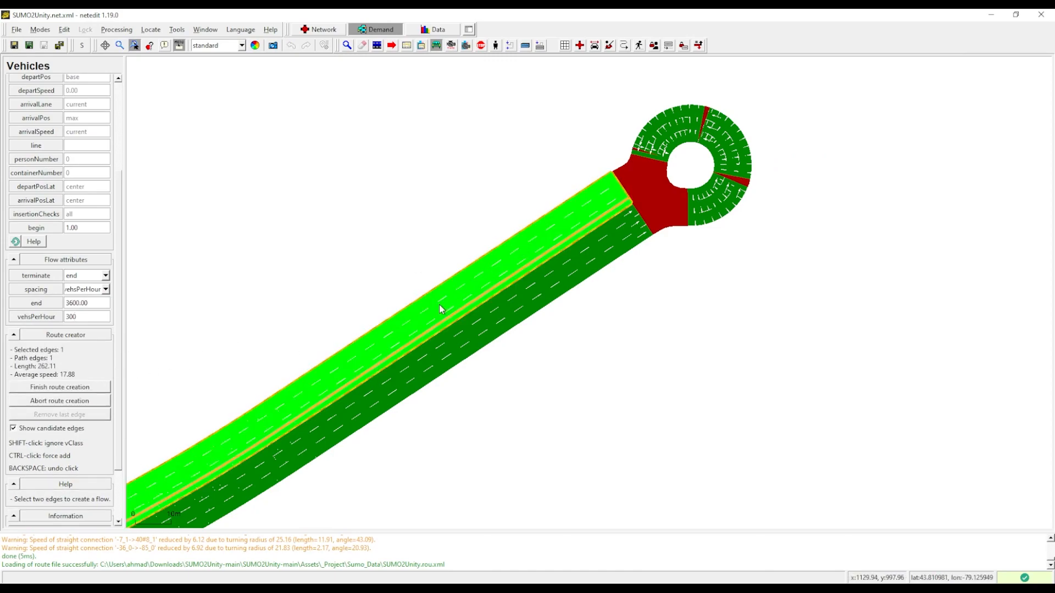
{"action": "scroll", "coordinate": [452, 305], "scroll_direction": "down", "scroll_amount": 6}
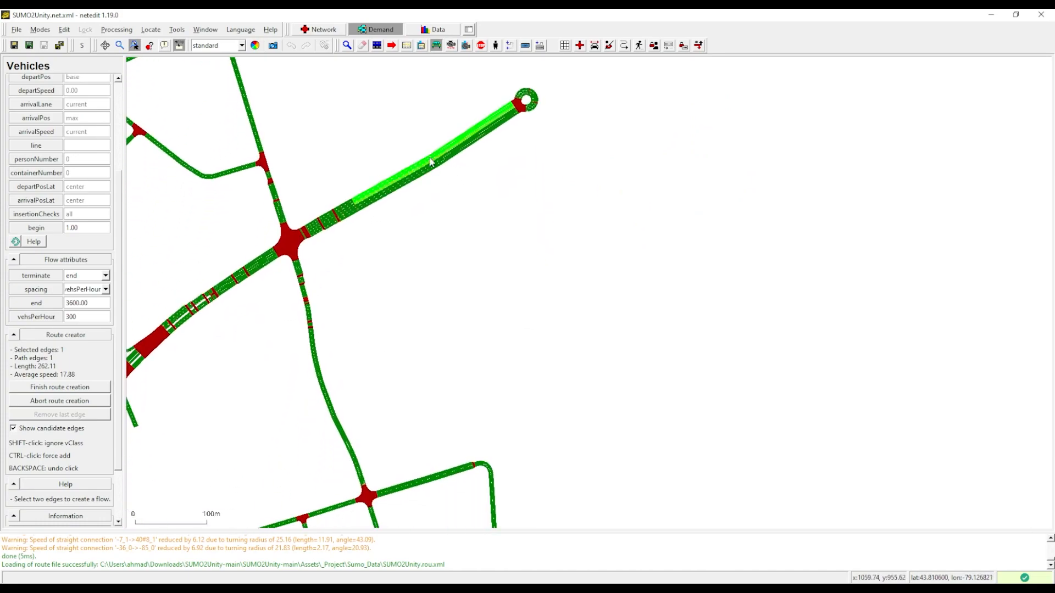
{"action": "scroll", "coordinate": [401, 390], "scroll_direction": "down", "scroll_amount": 3}
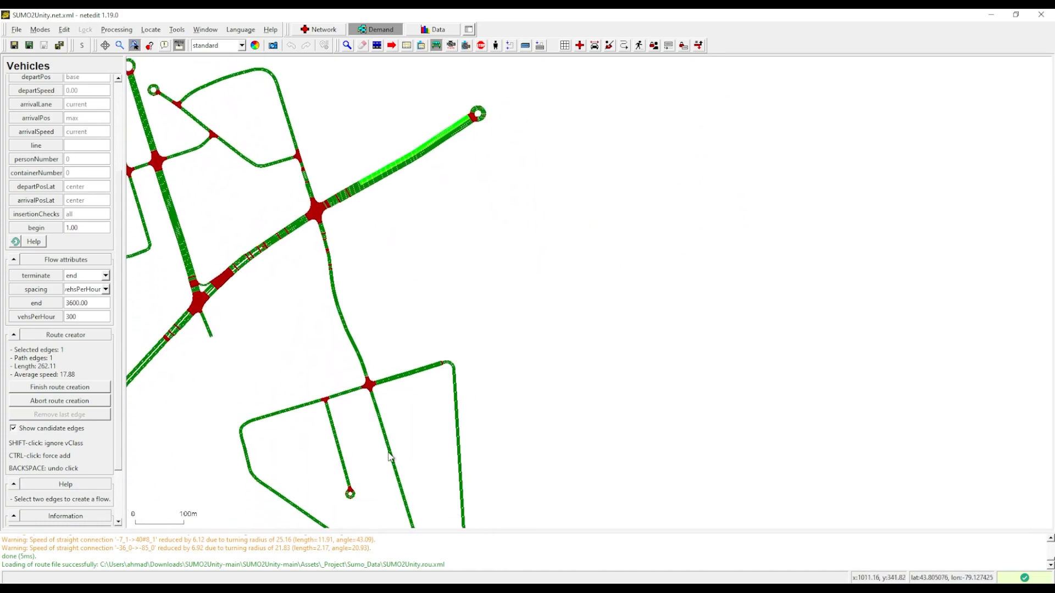
{"action": "scroll", "coordinate": [401, 459], "scroll_direction": "up", "scroll_amount": 2}
{"action": "left_click", "coordinate": [371, 399]}
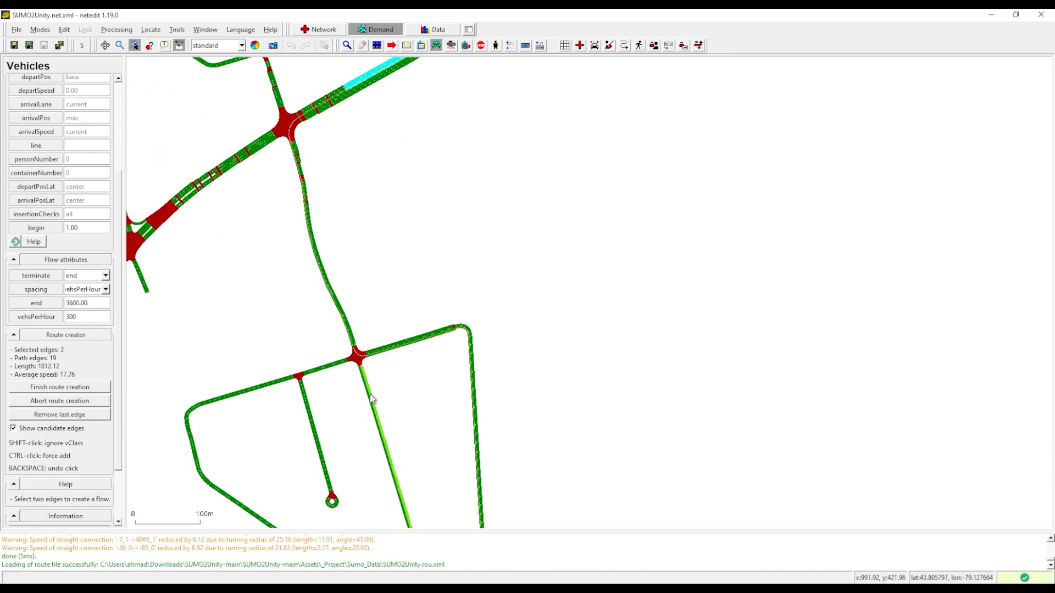
{"action": "left_click_drag", "start_coordinate": [392, 308], "coordinate": [391, 346]}
{"action": "left_click_drag", "start_coordinate": [404, 270], "coordinate": [394, 361]}
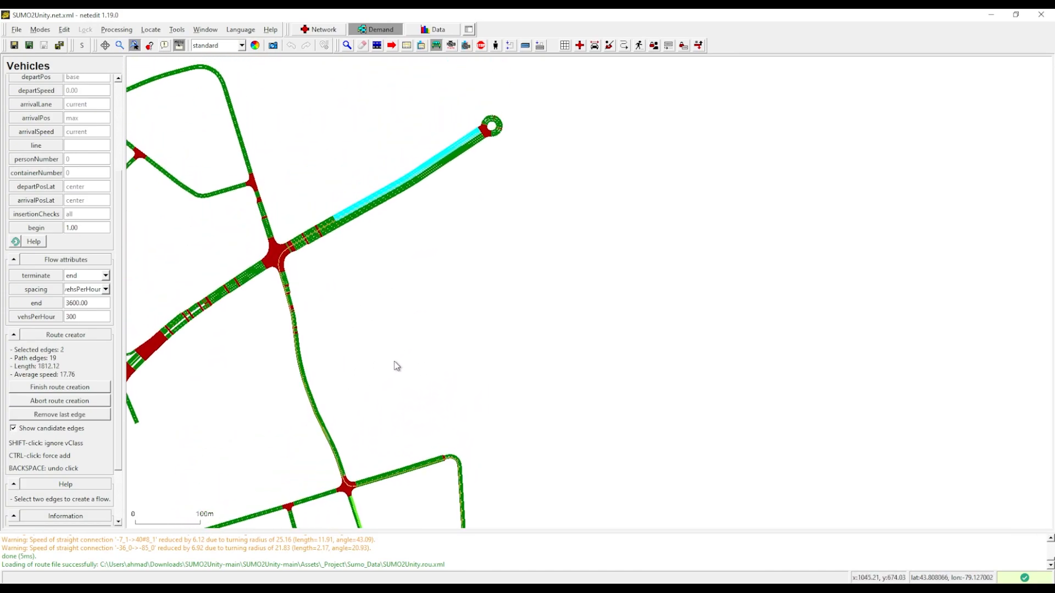
{"action": "left_click", "coordinate": [64, 388]}
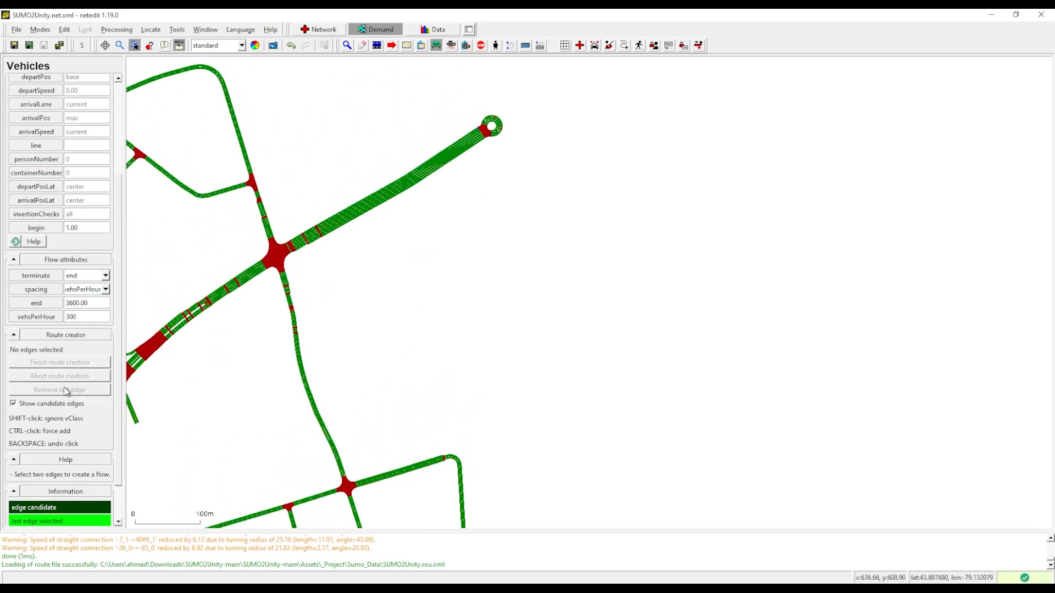
Save the edited demand elements to the network's existing route file
{"action": "left_click", "coordinate": [16, 30]}
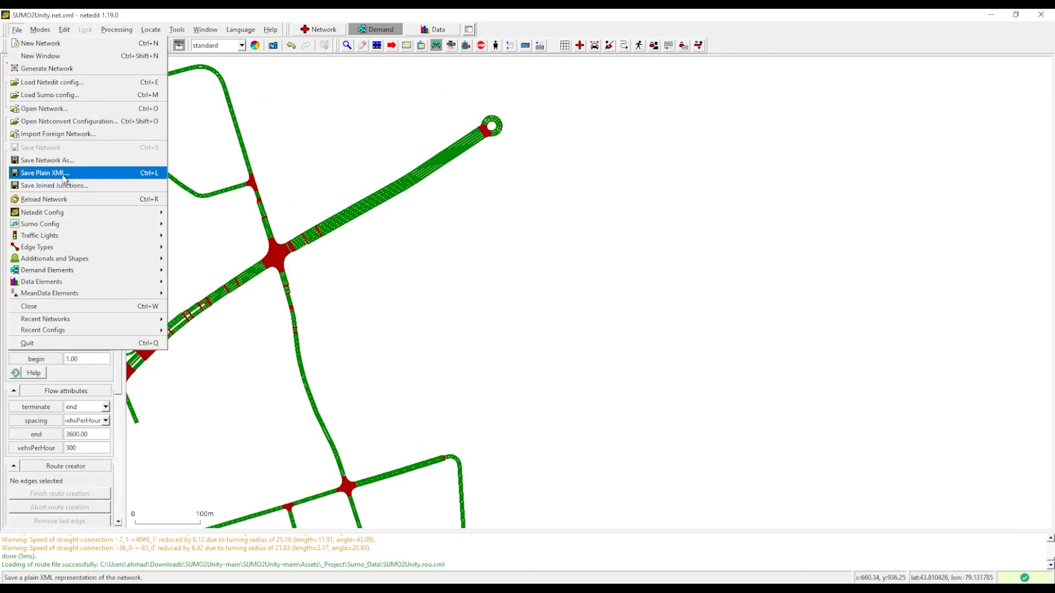
{"action": "mouse_move", "coordinate": [118, 273]}
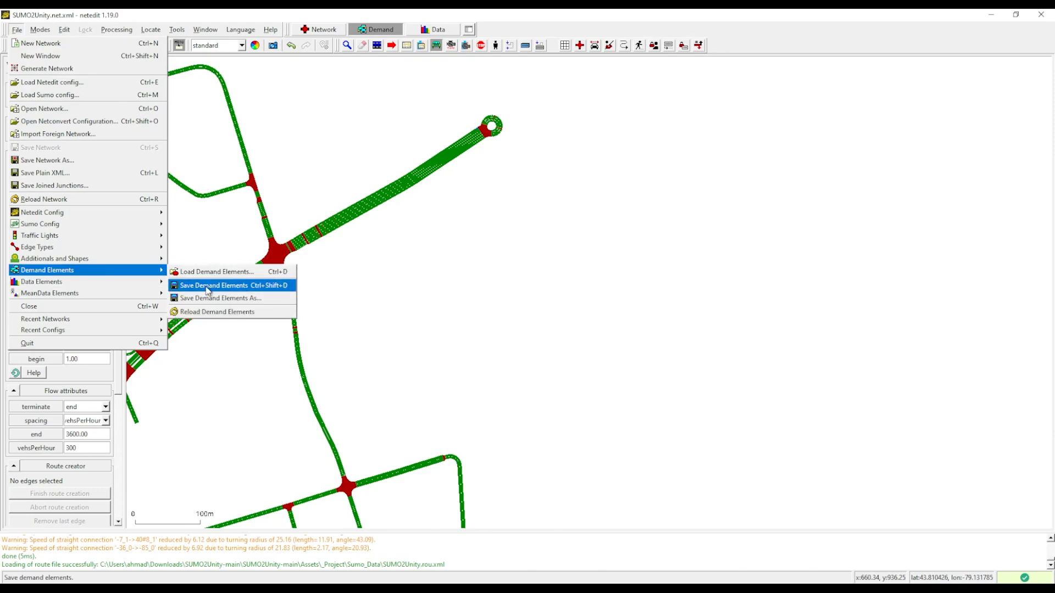
{"action": "left_click", "coordinate": [208, 292]}
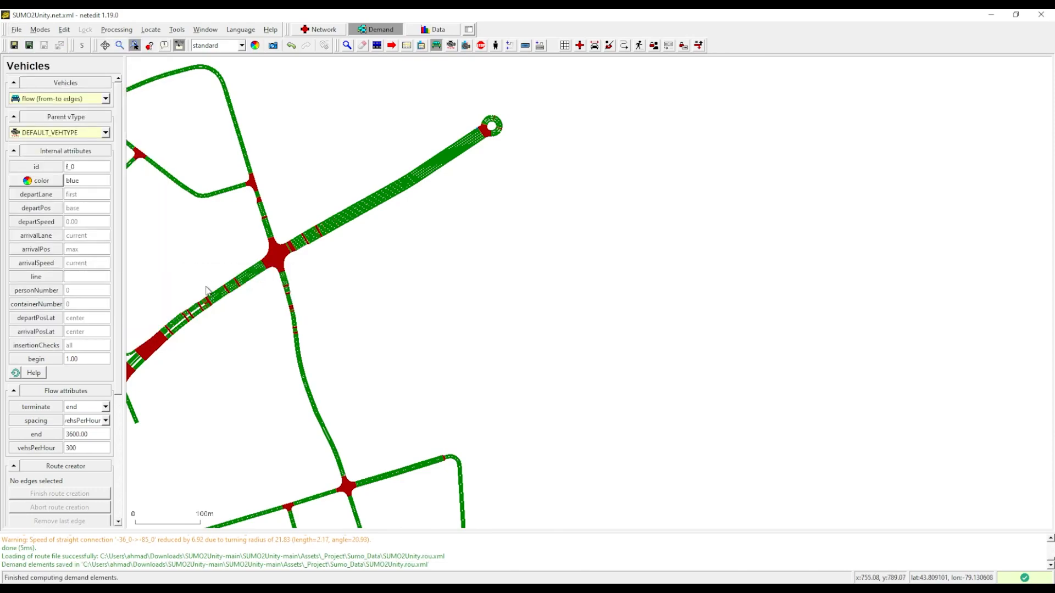
Switch to the Sumo_Data folder in File Explorer, refresh it and open SUMO2Unity.rou.xml in Notepad++
{"action": "left_click", "coordinate": [992, 19]}
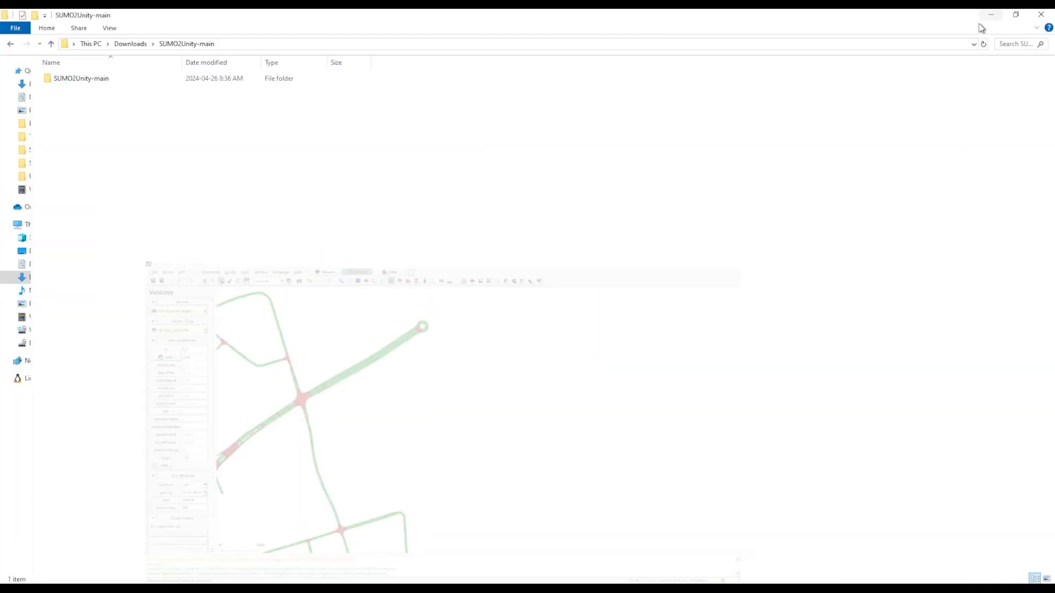
{"action": "mouse_move", "coordinate": [214, 589]}
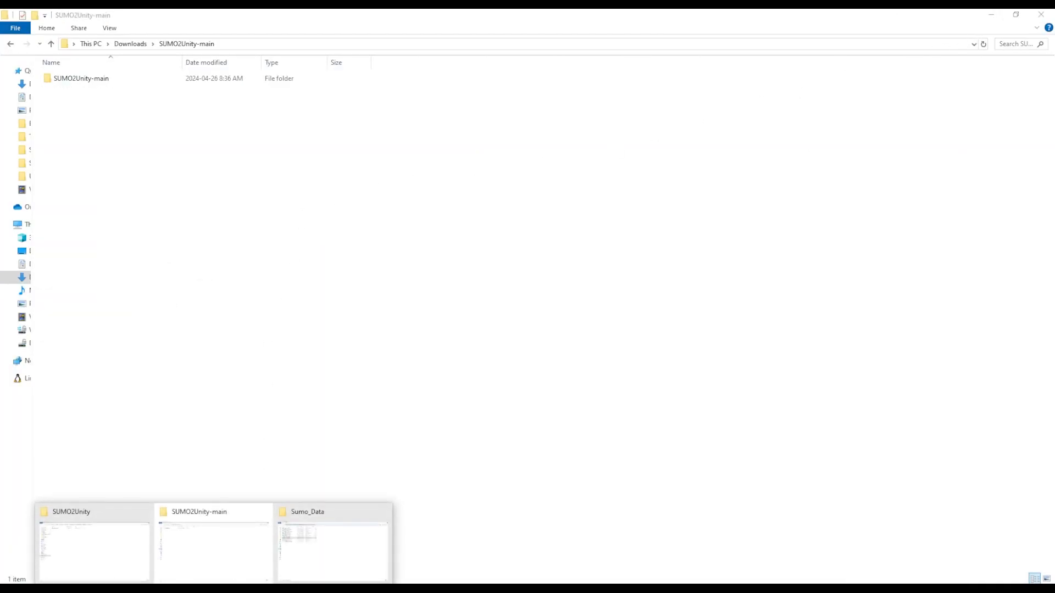
{"action": "left_click", "coordinate": [318, 556]}
{"action": "right_click", "coordinate": [154, 271]}
{"action": "left_click", "coordinate": [189, 313]}
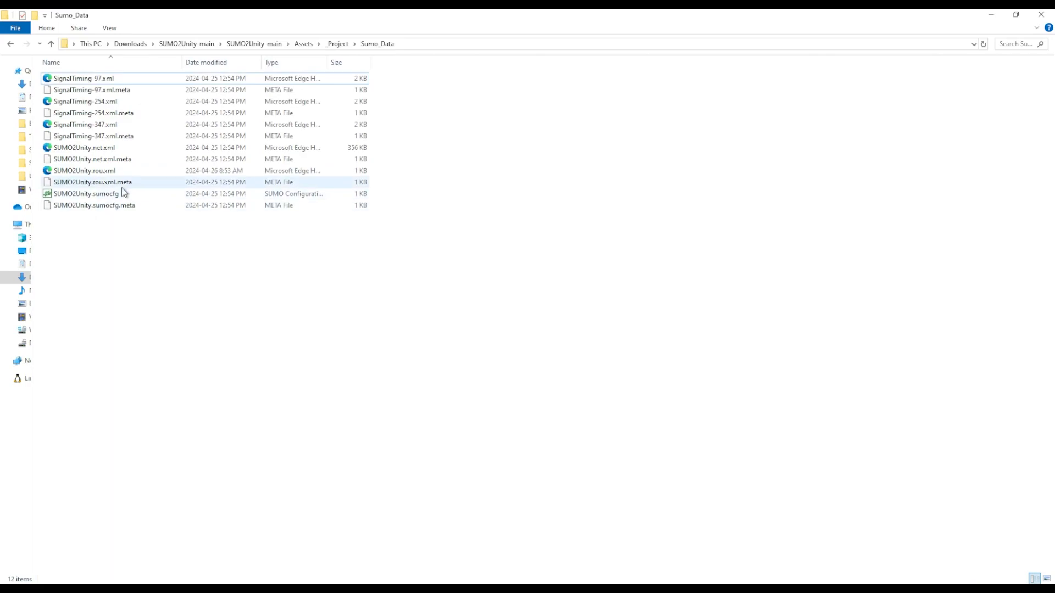
{"action": "left_click", "coordinate": [108, 173]}
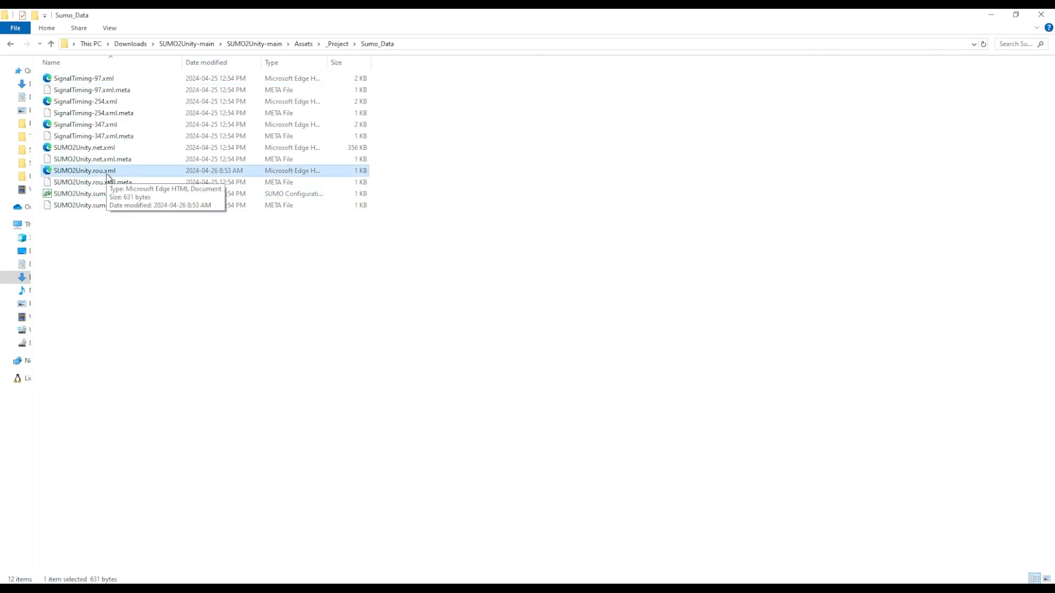
{"action": "right_click", "coordinate": [107, 176]}
{"action": "left_click", "coordinate": [150, 219]}
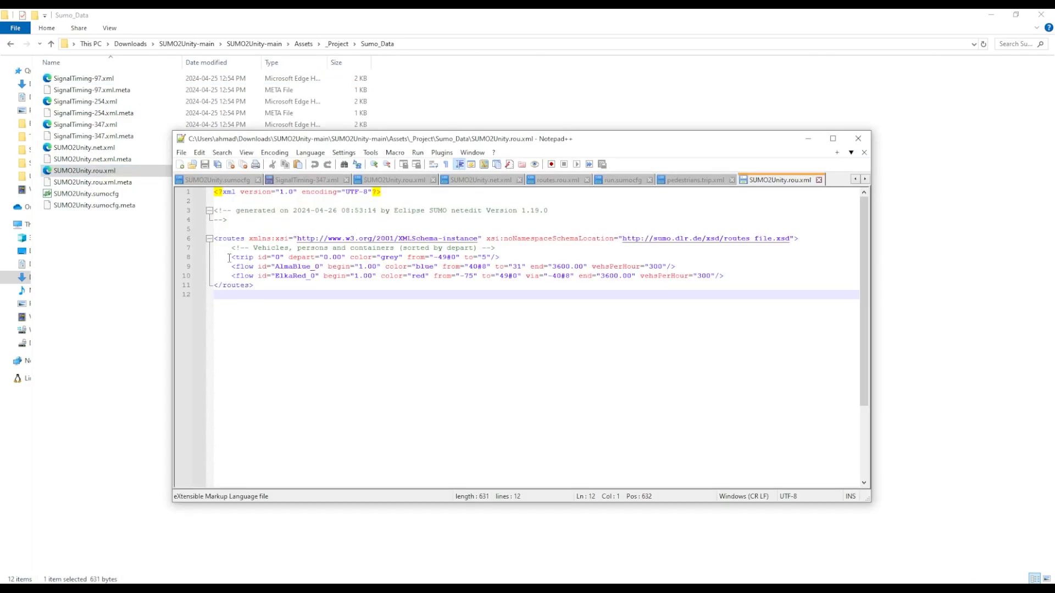
Examine the trip with id 0 and the AlmaBlue_0 flow in the route file, and close Notepad++
{"action": "left_click_drag", "start_coordinate": [233, 259], "coordinate": [547, 255]}
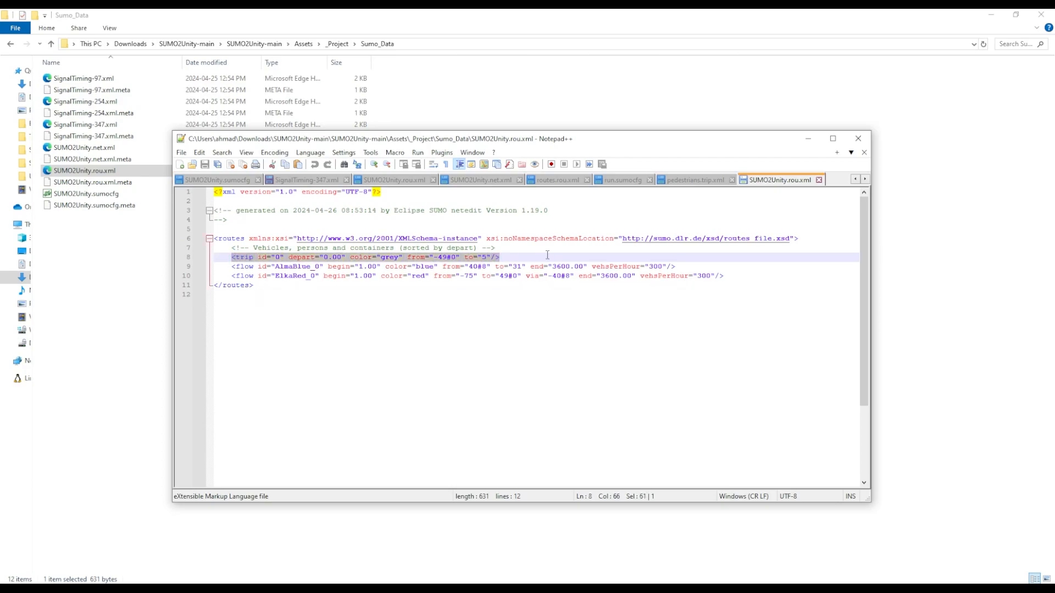
{"action": "left_click_drag", "start_coordinate": [231, 267], "coordinate": [678, 267]}
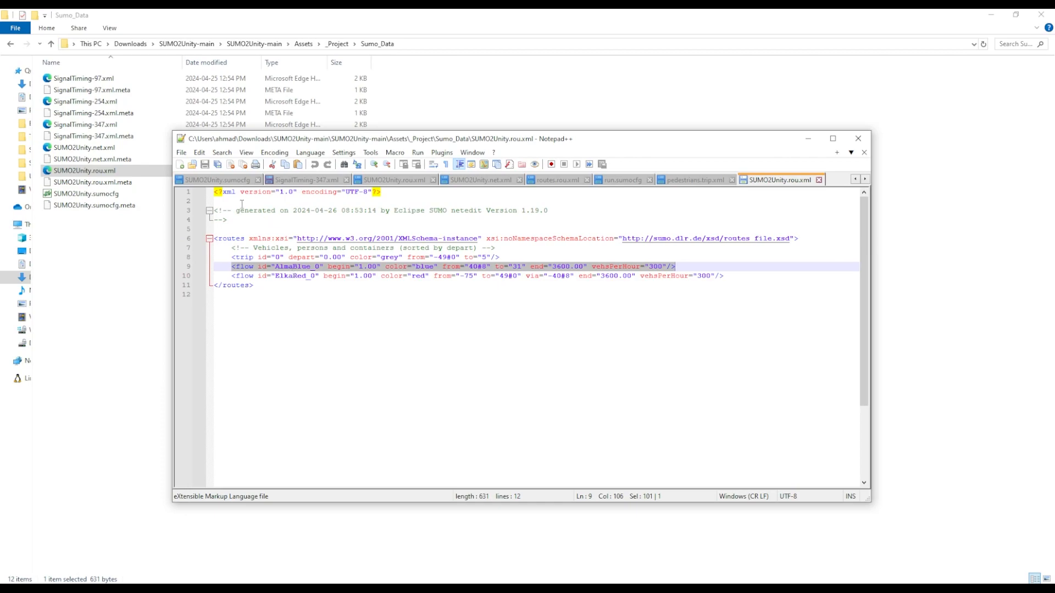
{"action": "left_click", "coordinate": [182, 153]}
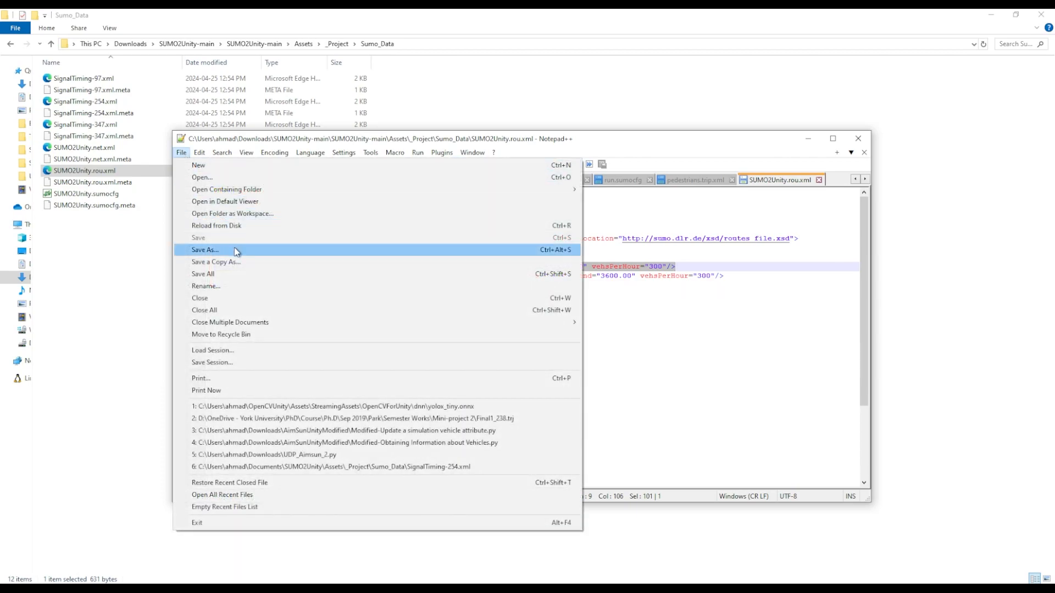
{"action": "left_click", "coordinate": [860, 139]}
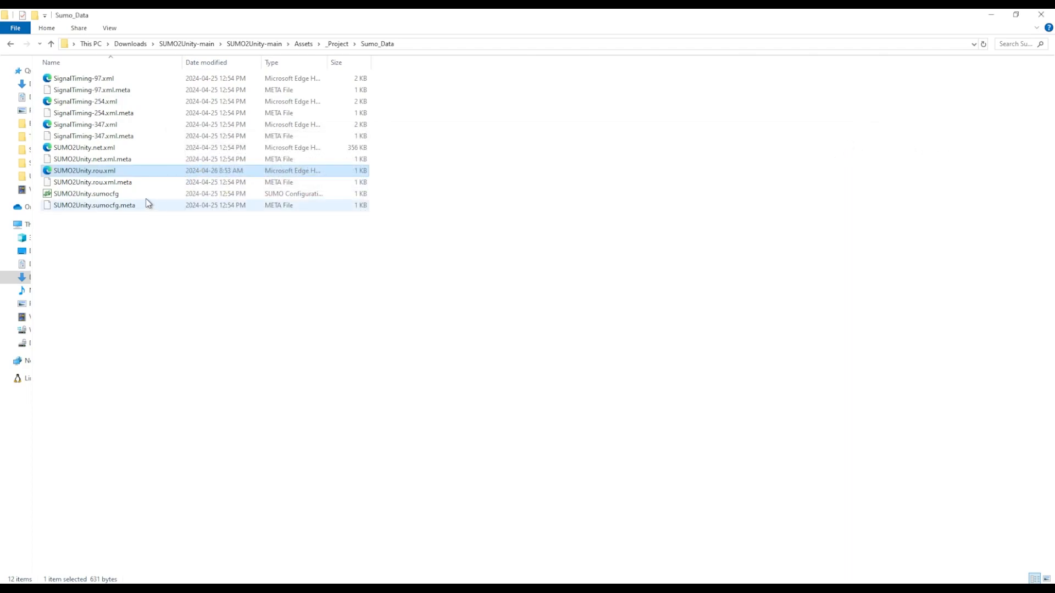
Open SUMO2Unity.sumocfg in Notepad++, check its net-file and route-files entries against the folder's files, and close the editor
{"action": "right_click", "coordinate": [116, 195]}
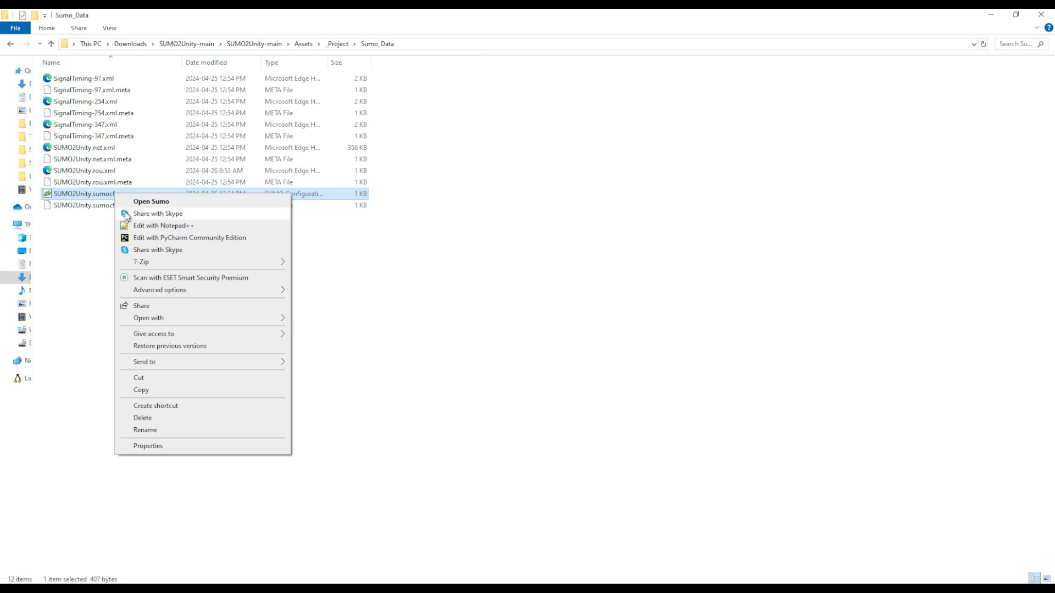
{"action": "left_click", "coordinate": [157, 226]}
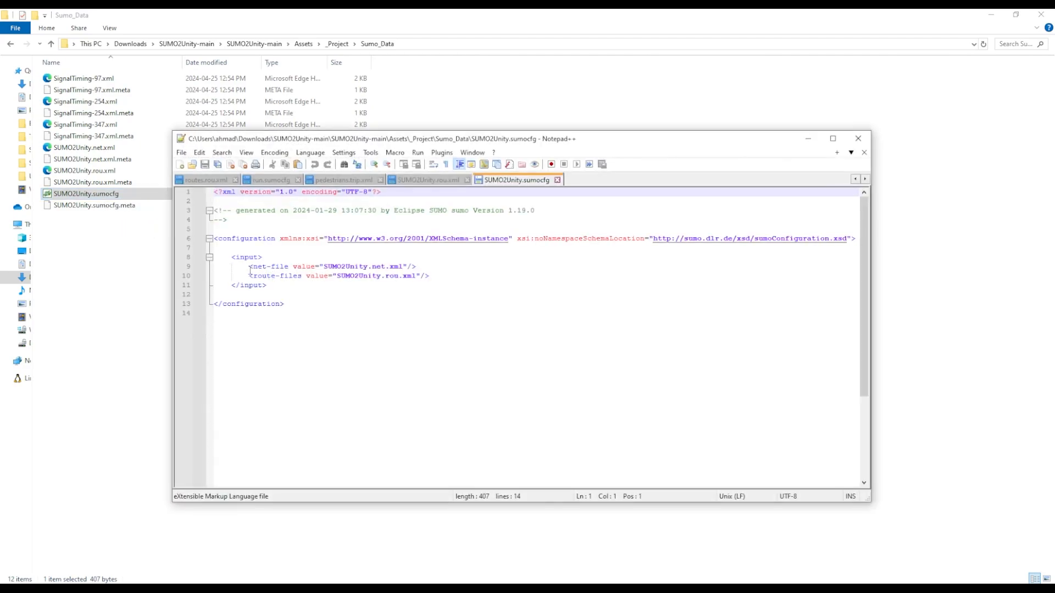
{"action": "left_click_drag", "start_coordinate": [249, 267], "coordinate": [415, 267]}
{"action": "left_click_drag", "start_coordinate": [246, 276], "coordinate": [429, 276]}
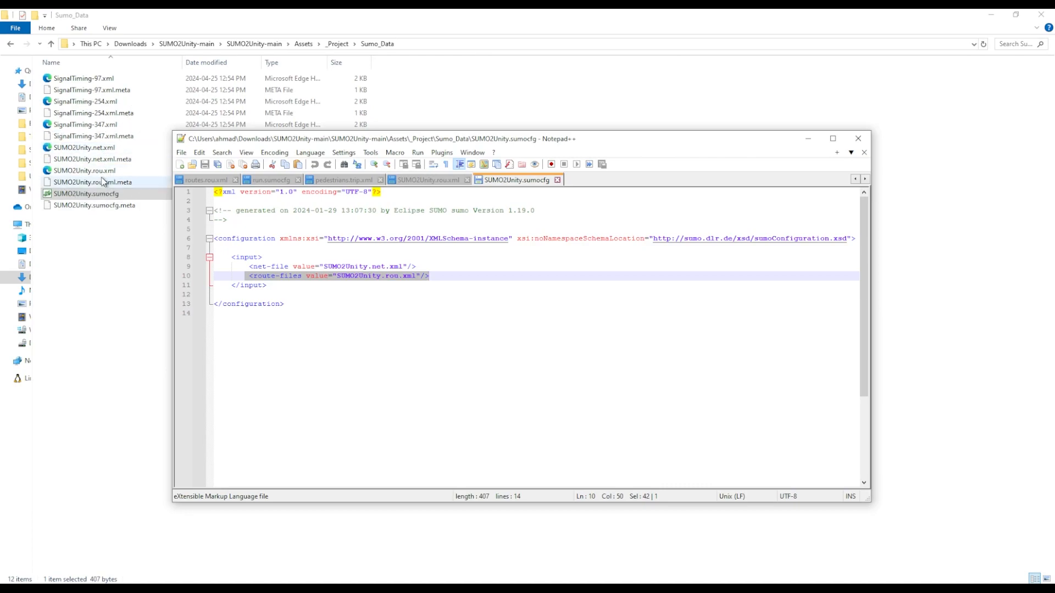
{"action": "left_click_drag", "start_coordinate": [324, 266], "coordinate": [399, 268]}
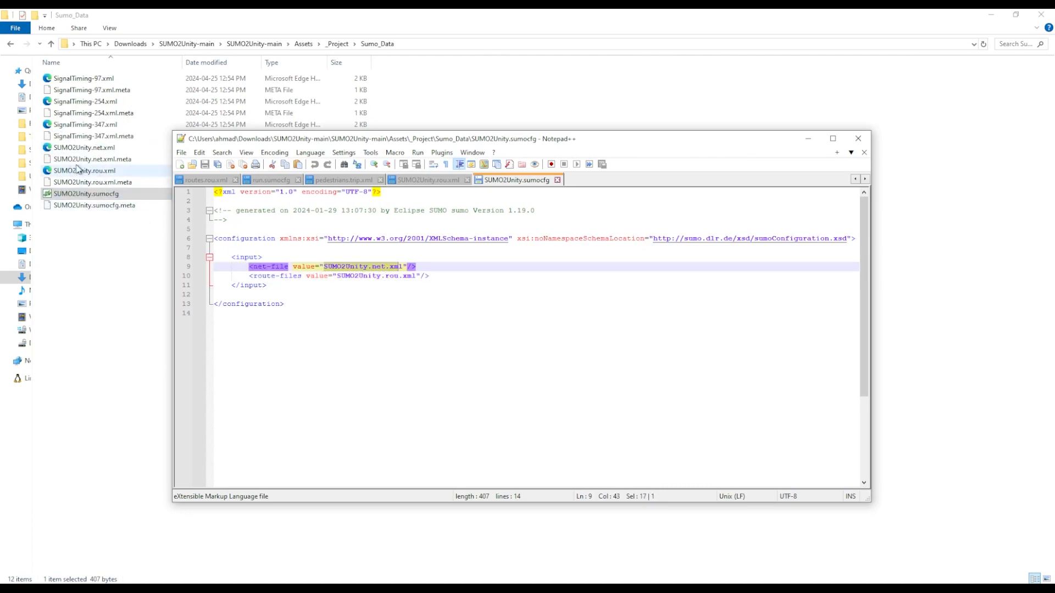
{"action": "left_click", "coordinate": [332, 268]}
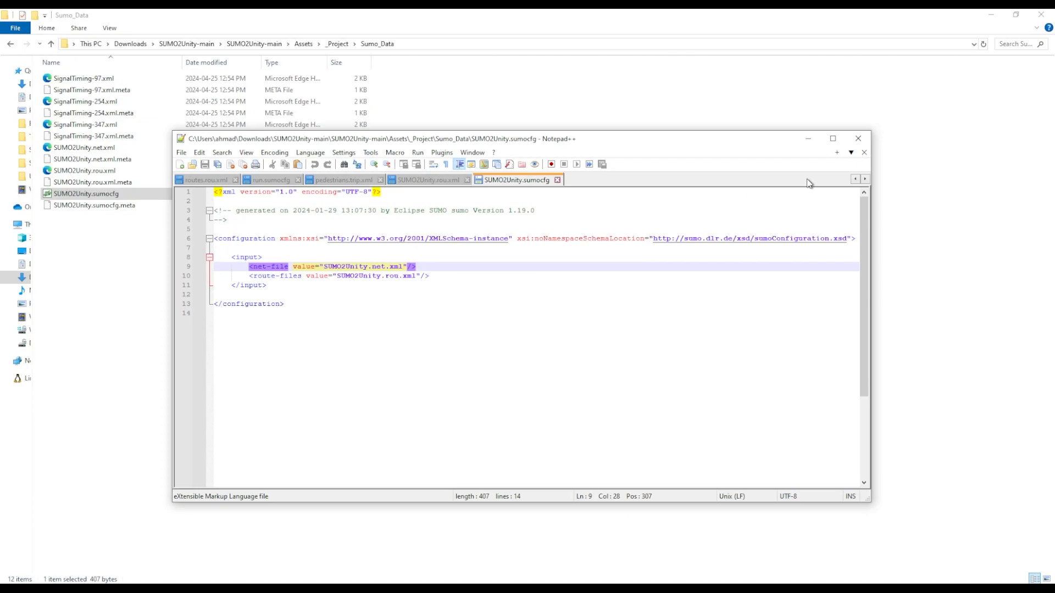
{"action": "left_click", "coordinate": [859, 138]}
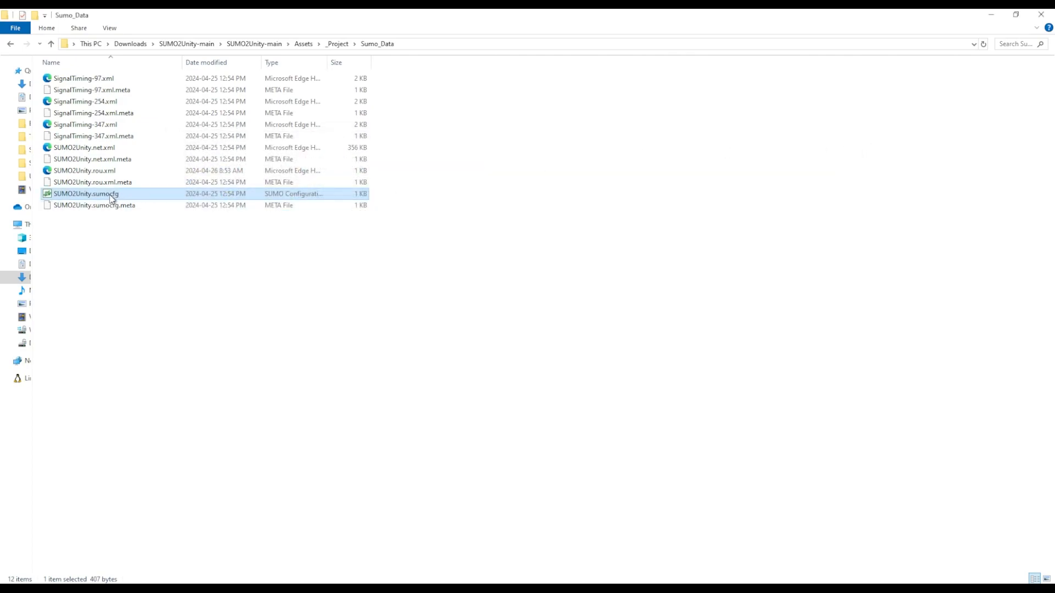
Open SUMO2Unity.sumocfg in SUMO, run the simulation with a 500 ms delay and view the blue flow near the northeast roundabout
{"action": "double_click", "coordinate": [113, 196]}
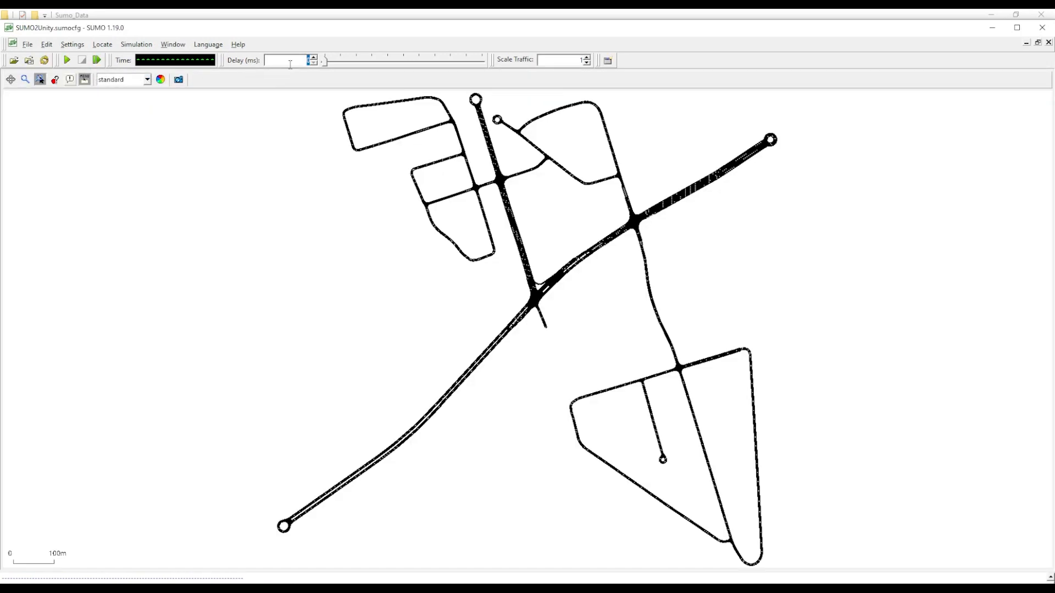
{"action": "left_click", "coordinate": [67, 60]}
{"action": "scroll", "coordinate": [709, 155], "scroll_direction": "up", "scroll_amount": 6}
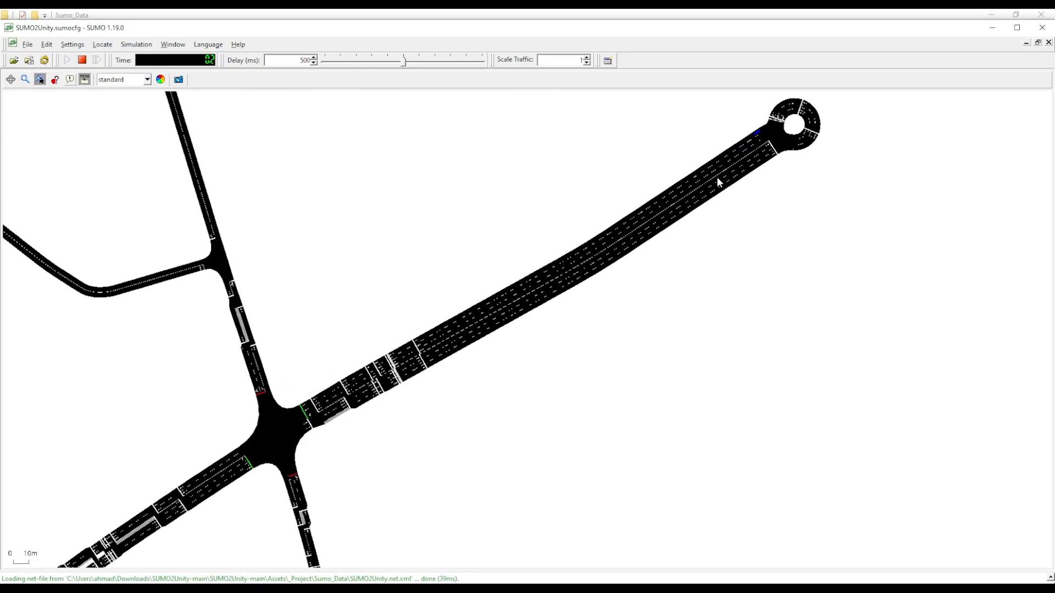
{"action": "scroll", "coordinate": [733, 159], "scroll_direction": "up", "scroll_amount": 2}
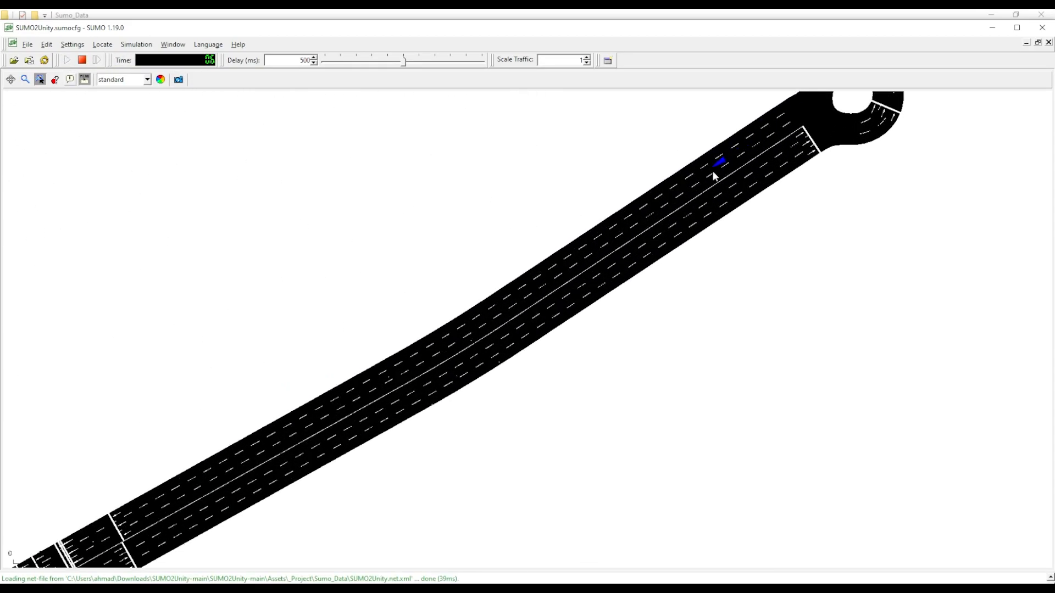
Change SUMO's visualization scheme to real world, stop the simulation, close SUMO and return to Unity
{"action": "left_click", "coordinate": [147, 80]}
{"action": "left_click", "coordinate": [137, 113]}
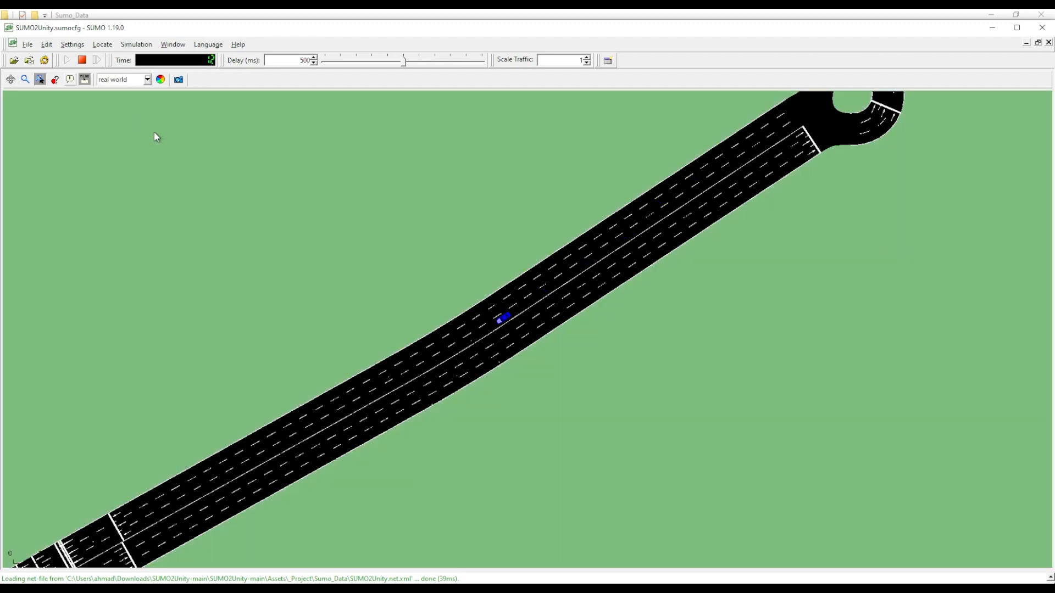
{"action": "left_click", "coordinate": [82, 60]}
{"action": "left_click", "coordinate": [1042, 28]}
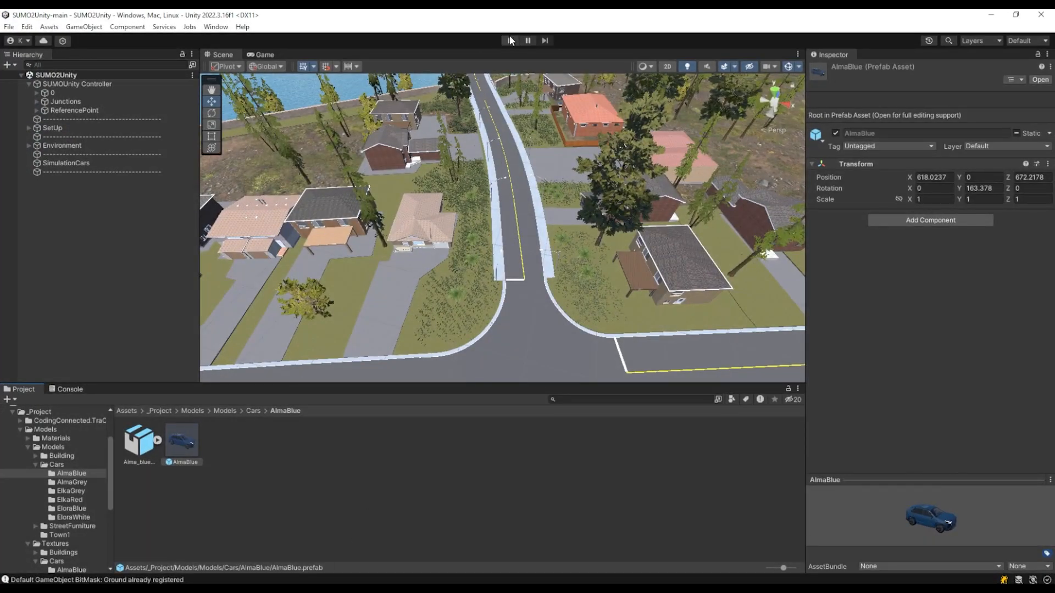
Start Play mode in Unity and locate the blue car driving on the multi-lane road in the Scene view
{"action": "left_click", "coordinate": [511, 40]}
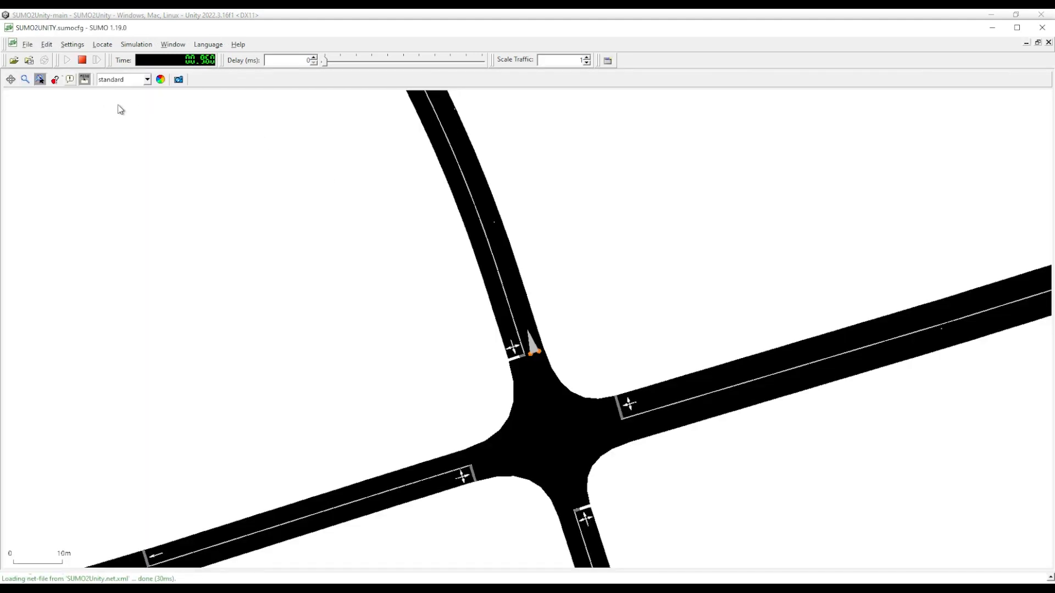
{"action": "left_click", "coordinate": [431, 17]}
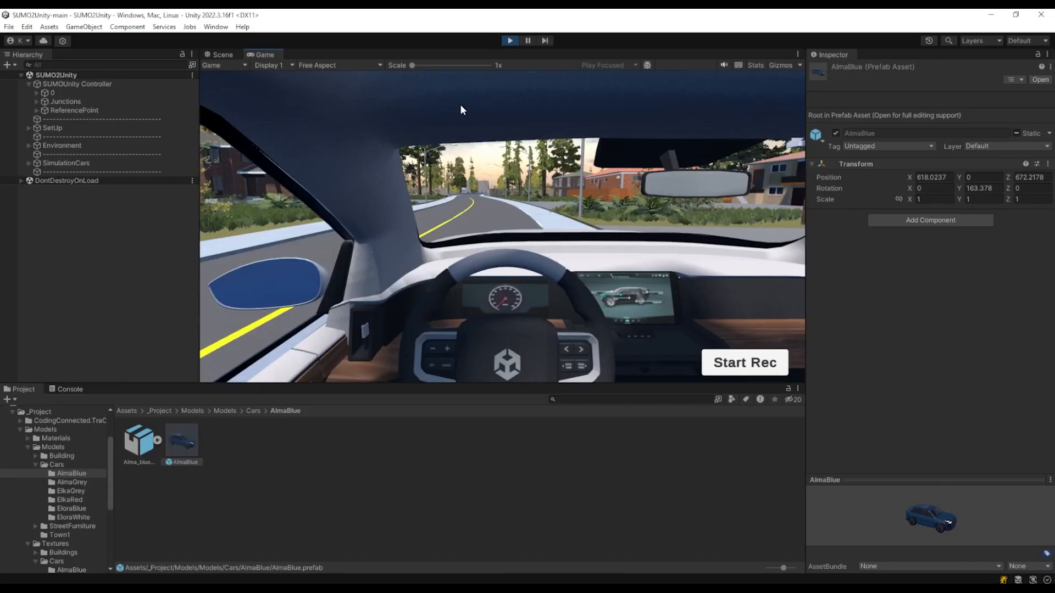
{"action": "left_click", "coordinate": [227, 54]}
{"action": "mouse_move", "coordinate": [484, 223]}
{"action": "left_mouse_down"}
{"action": "mouse_move", "coordinate": [515, 74]}
{"action": "mouse_move", "coordinate": [539, 55]}
{"action": "mouse_move", "coordinate": [607, 52]}
{"action": "mouse_move", "coordinate": [511, 192]}
{"action": "mouse_move", "coordinate": [503, 222]}
{"action": "left_mouse_up"}
{"action": "key", "text": "w"}
{"action": "left_click_drag", "start_coordinate": [474, 274], "coordinate": [390, 270]}
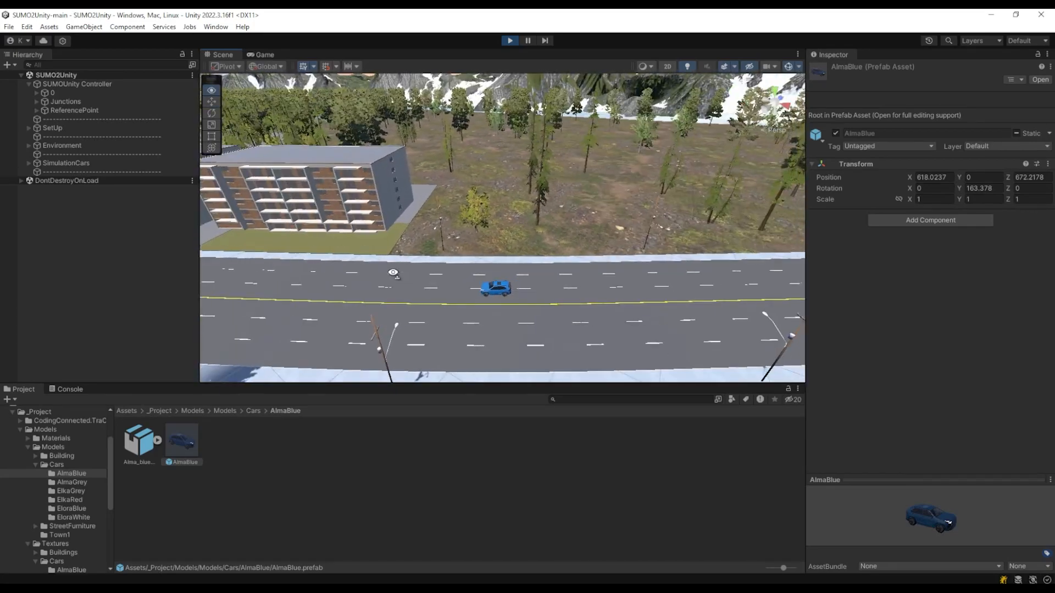
Arrange the Unity and SUMO windows side by side and frame the northeast road and lower junction in SUMO
{"action": "double_click", "coordinate": [544, 13]}
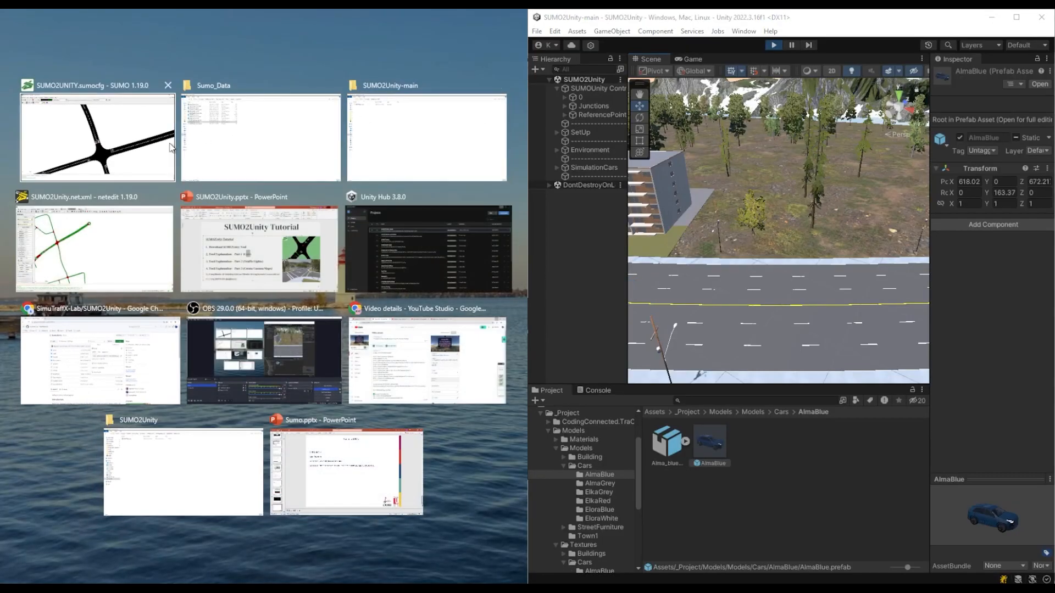
{"action": "left_click", "coordinate": [157, 141]}
{"action": "scroll", "coordinate": [245, 172], "scroll_direction": "down", "scroll_amount": 10}
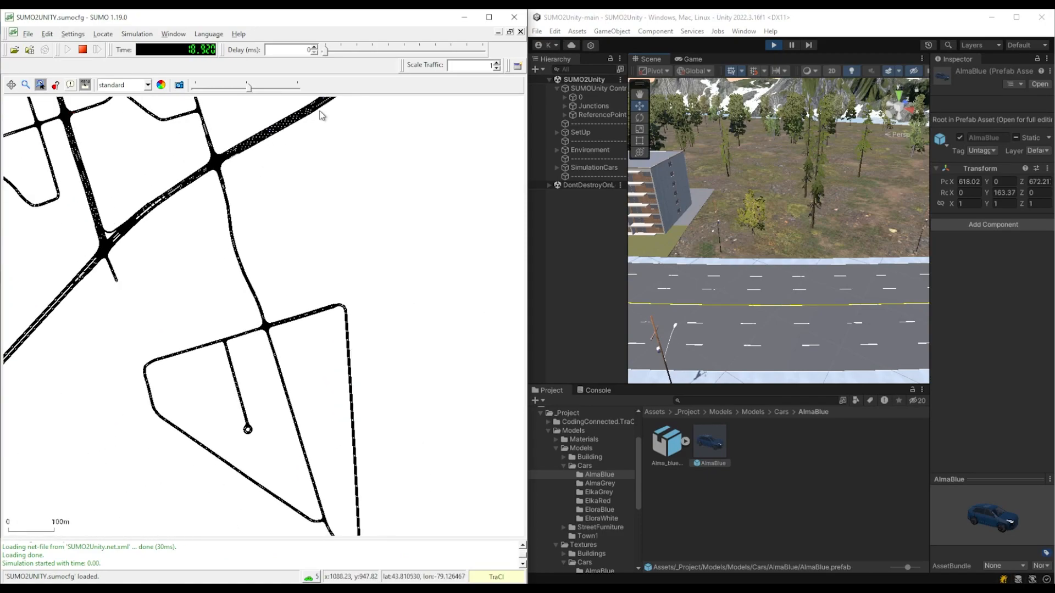
{"action": "scroll", "coordinate": [245, 108], "scroll_direction": "up", "scroll_amount": 2}
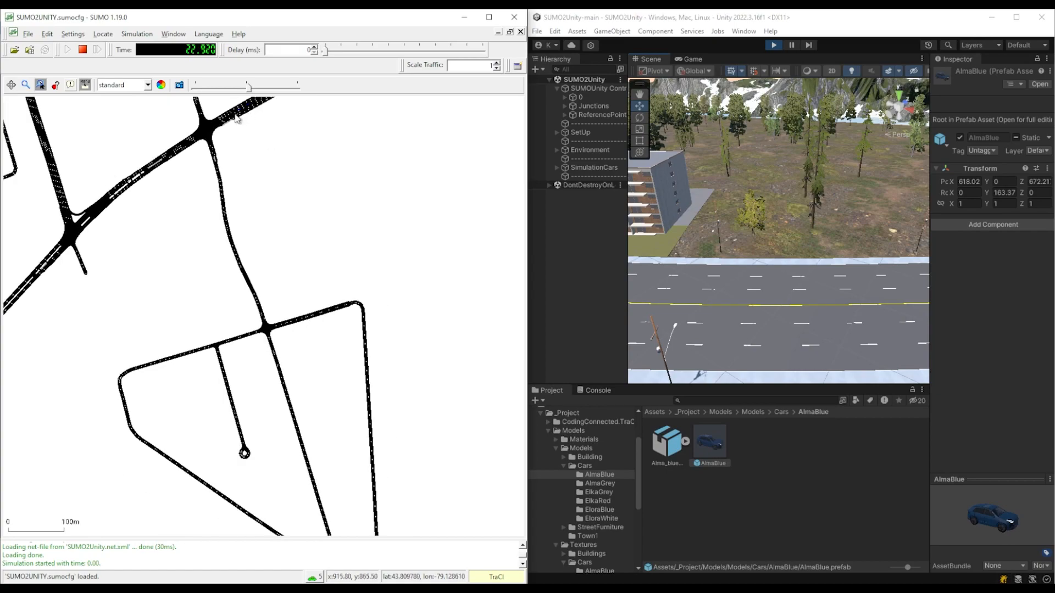
Set SUMO's visualization scheme to real world, end Unity's Play mode and widen the Unity window
{"action": "left_click", "coordinate": [146, 86]}
{"action": "left_click", "coordinate": [130, 118]}
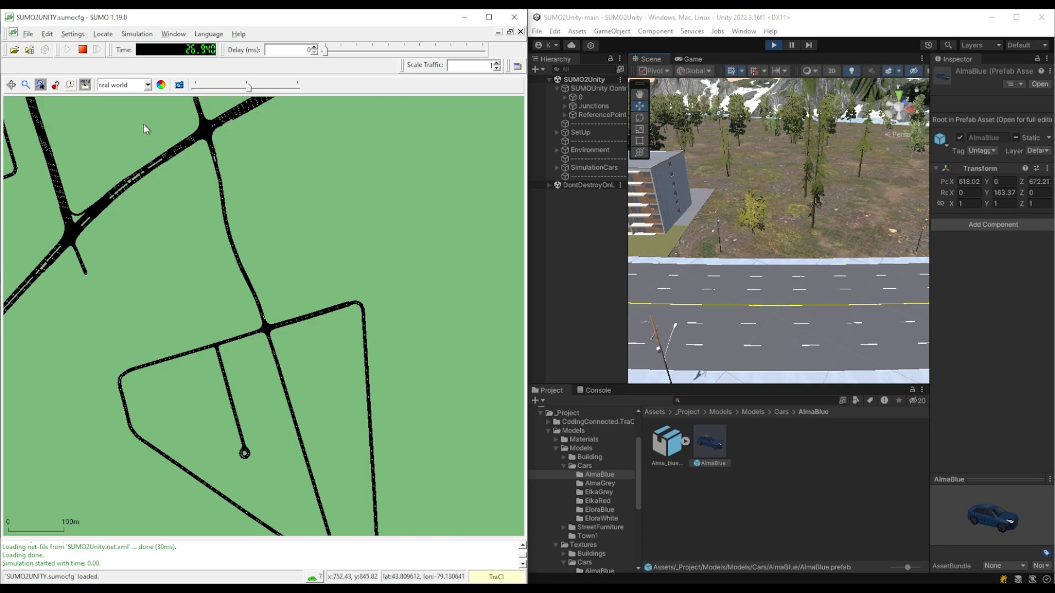
{"action": "left_click", "coordinate": [770, 46]}
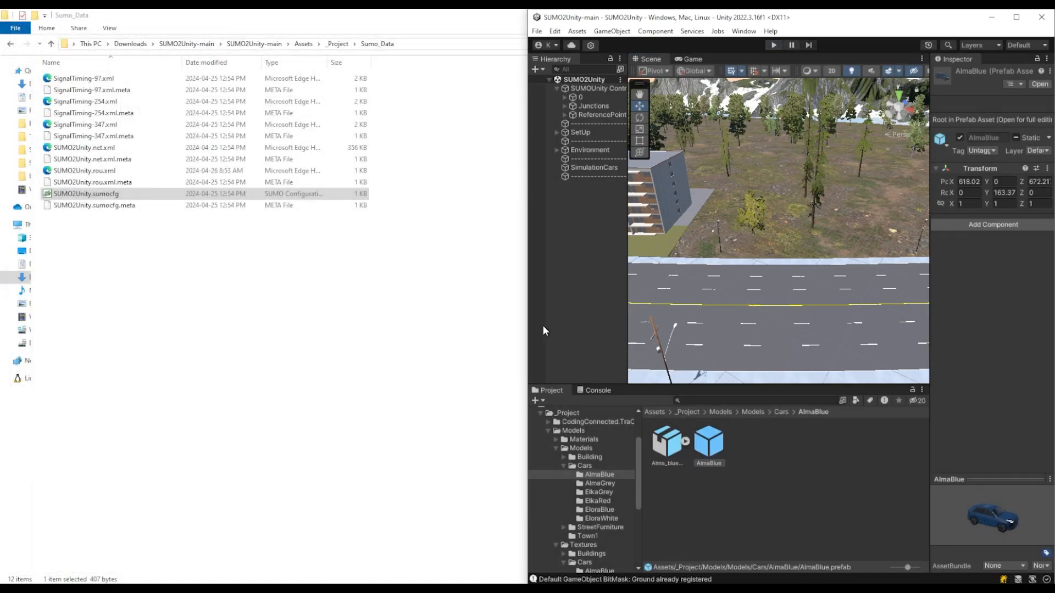
{"action": "left_click_drag", "start_coordinate": [524, 319], "coordinate": [316, 330]}
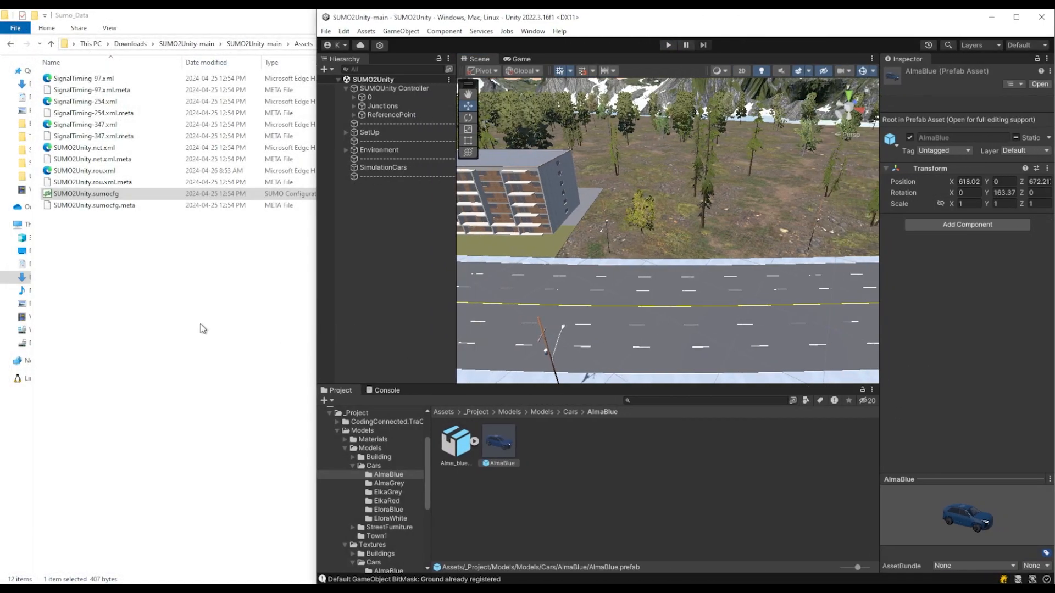
Return to the Sumo_Data folder and open SUMO2Unity.rou.xml in Notepad++ again
{"action": "left_click", "coordinate": [103, 174]}
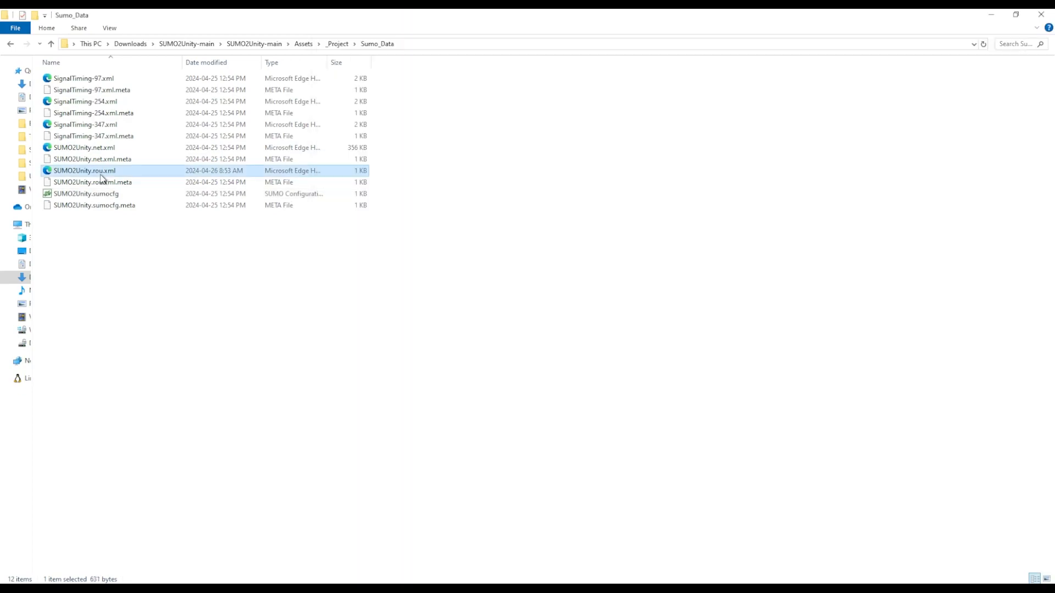
{"action": "right_click", "coordinate": [101, 175]}
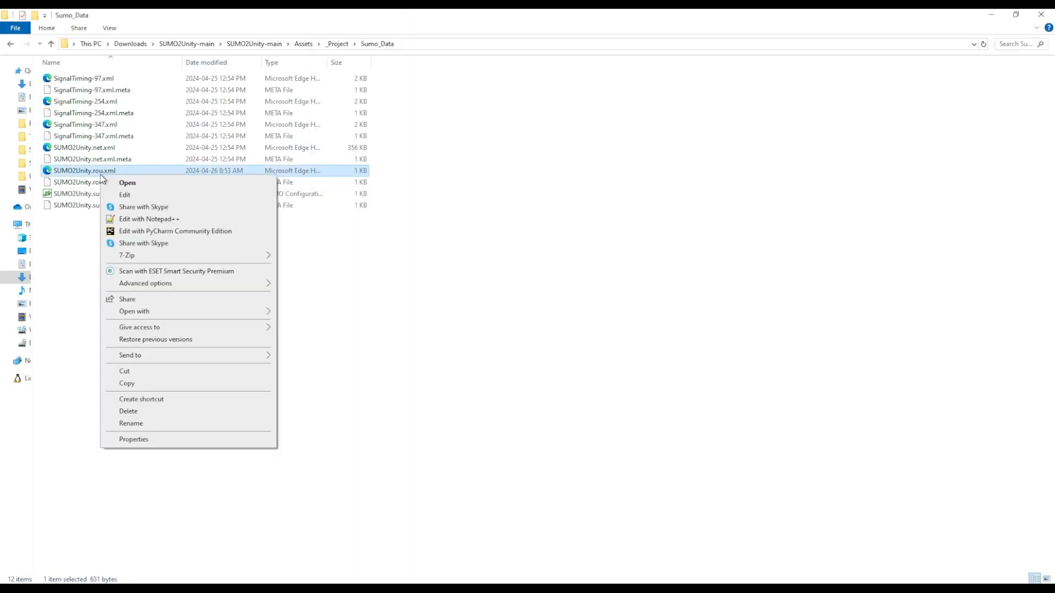
{"action": "left_click", "coordinate": [171, 220]}
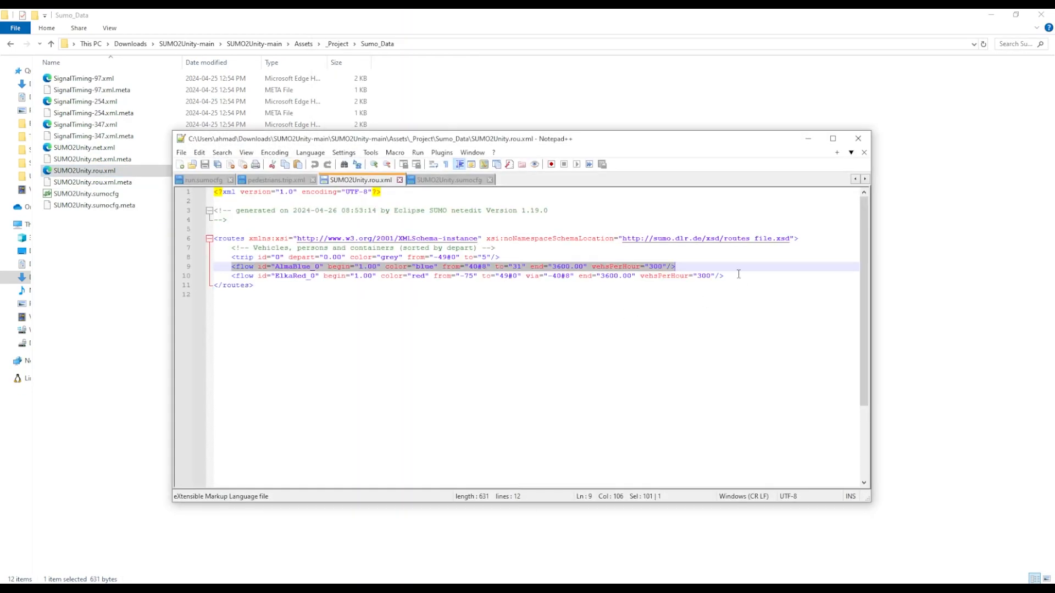
Set the begin time of the AlmaBlue_0 flow to 3.00 and highlight the ElkaRed_0 flow's begin value for comparison
{"action": "left_click", "coordinate": [738, 274]}
{"action": "left_click_drag", "start_coordinate": [360, 268], "coordinate": [377, 268]}
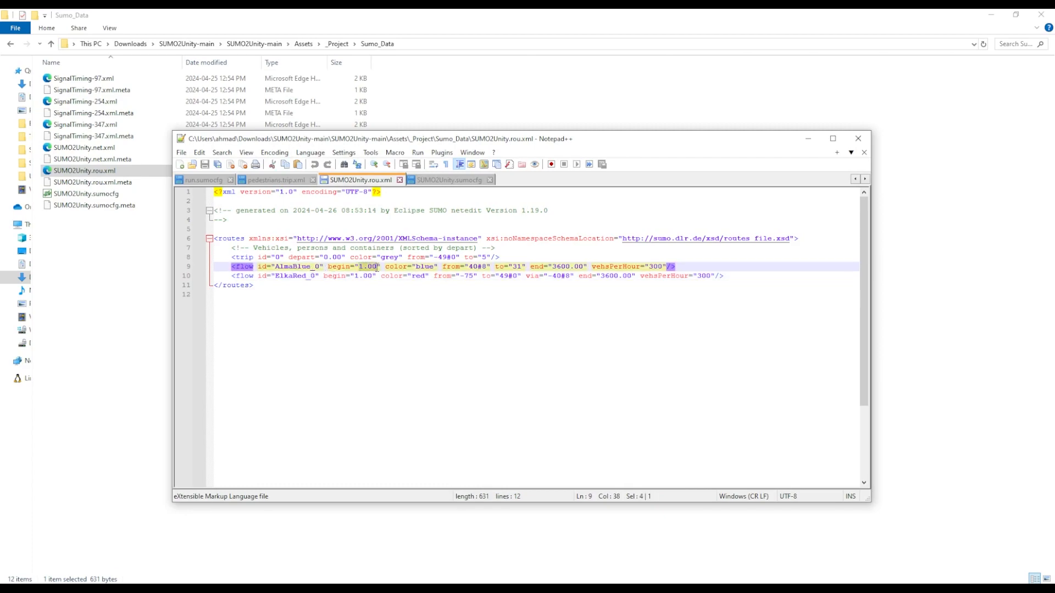
{"action": "left_click", "coordinate": [349, 268]}
{"action": "left_click_drag", "start_coordinate": [363, 269], "coordinate": [360, 269]}
{"action": "type", "text": "3"}
{"action": "left_click", "coordinate": [372, 289]}
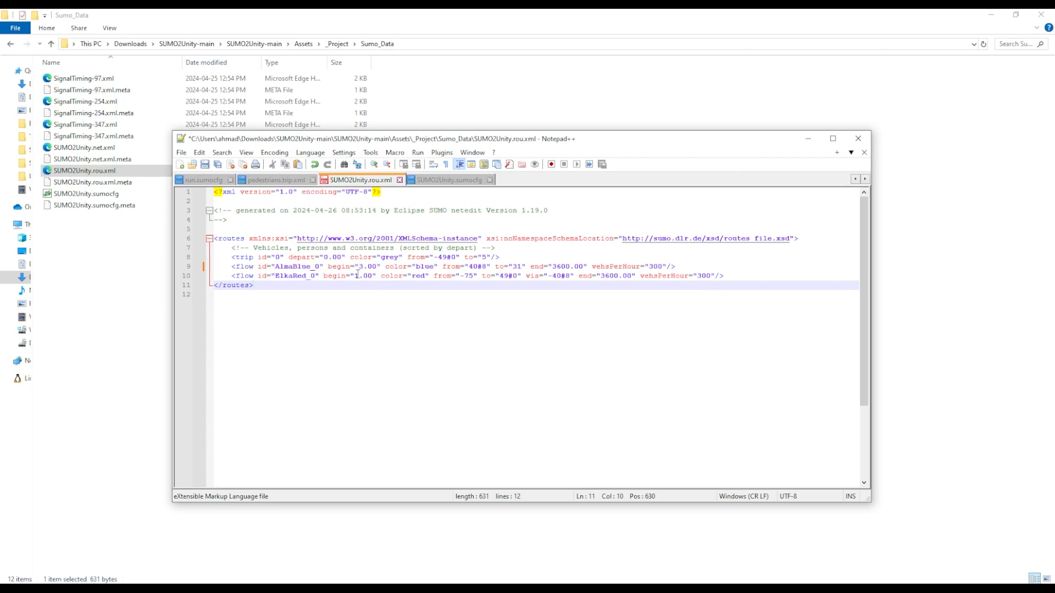
{"action": "left_click_drag", "start_coordinate": [357, 275], "coordinate": [355, 276]}
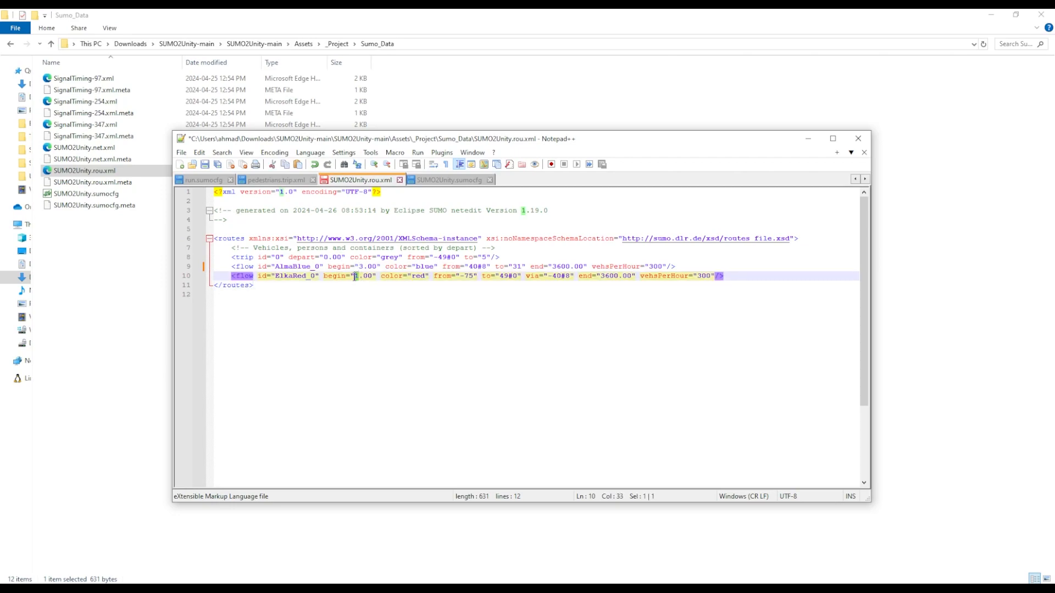
{"action": "left_click", "coordinate": [338, 286]}
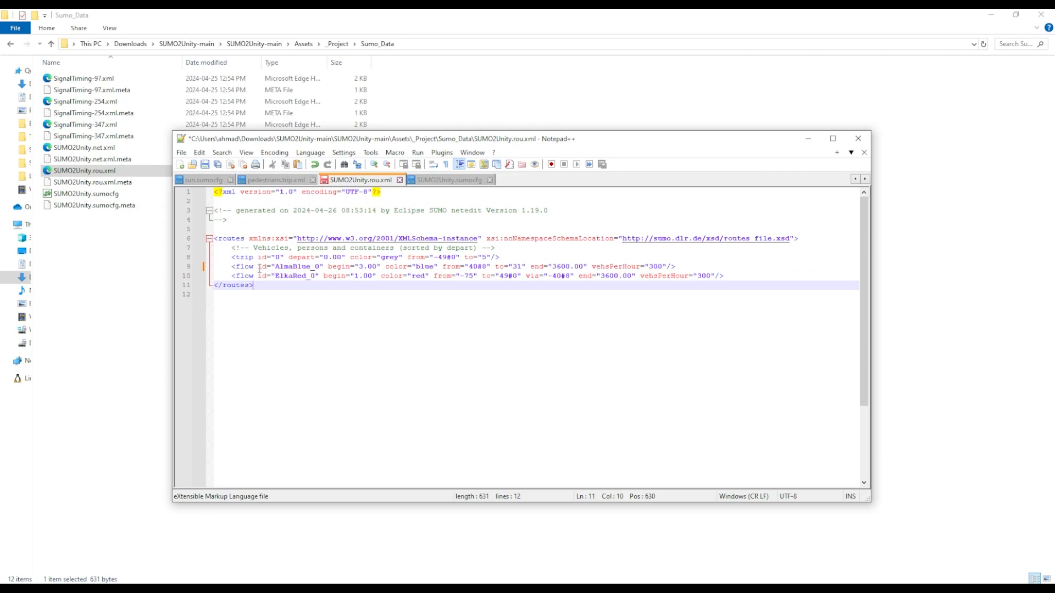
Try moving the AlmaBlue_0 flow line below the ElkaRed_0 flow line in the route file
{"action": "left_click_drag", "start_coordinate": [233, 265], "coordinate": [697, 268]}
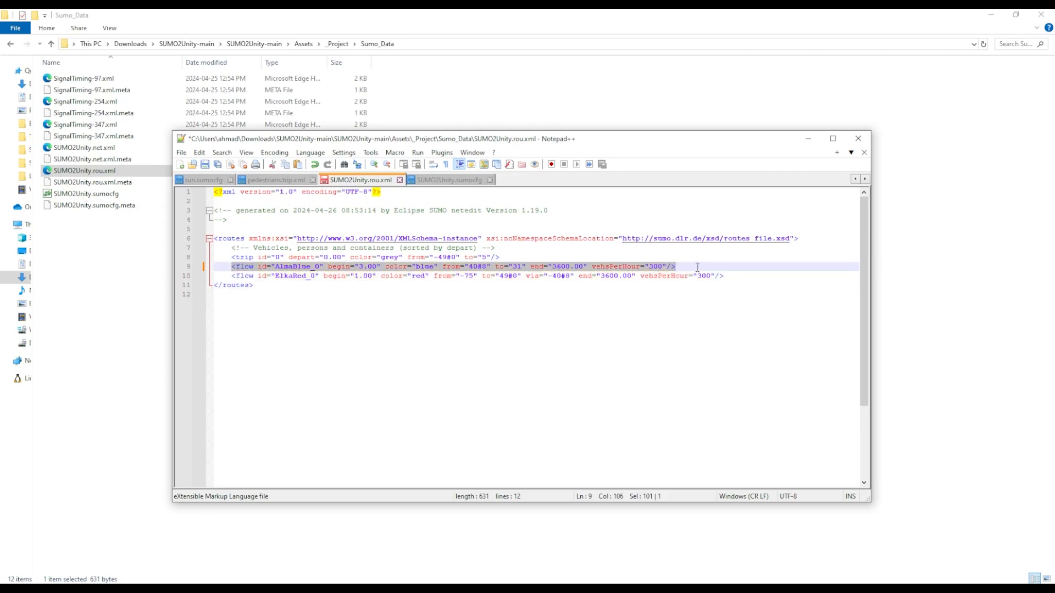
{"action": "key", "text": "ctrl+x"}
{"action": "key", "text": "Down"}
{"action": "key", "text": "End"}
{"action": "key", "text": "Return"}
{"action": "key", "text": "ctrl+v"}
{"action": "key", "text": "ctrl+z"}
{"action": "key", "text": "ctrl+z"}
{"action": "key", "text": "ctrl+z"}
{"action": "left_click", "coordinate": [478, 297]}
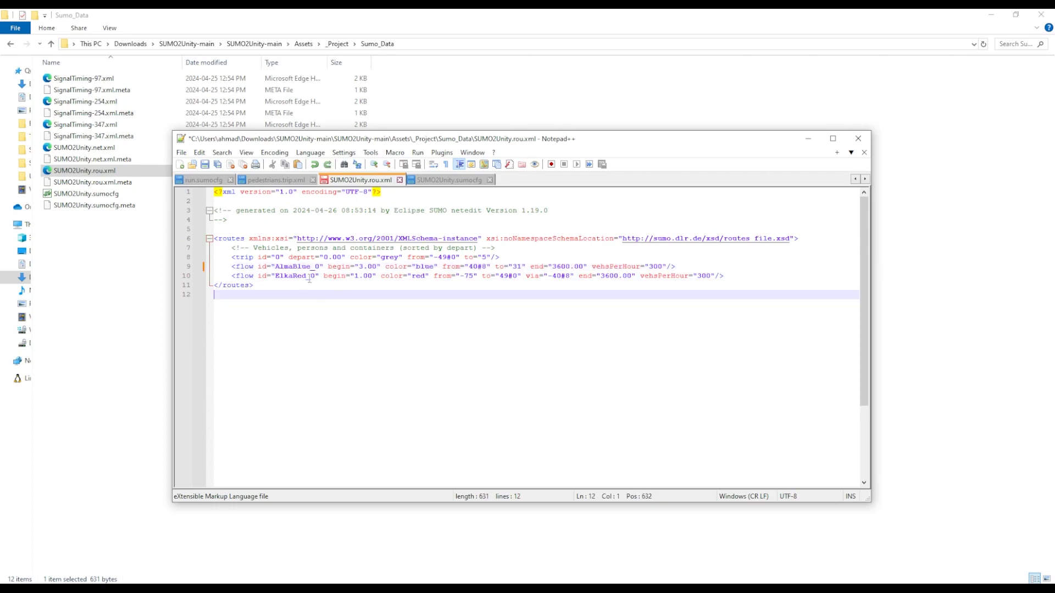
Highlight the grey trip line with id 0, switch to Unity and frame the matching object 0 in the Scene view
{"action": "left_click_drag", "start_coordinate": [231, 258], "coordinate": [546, 262]}
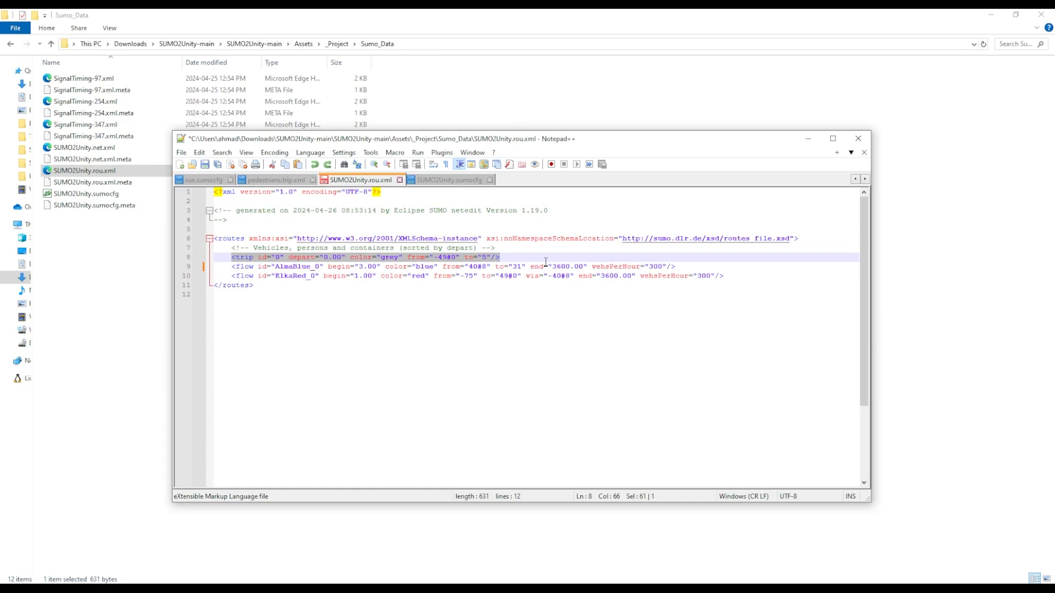
{"action": "left_click", "coordinate": [322, 589]}
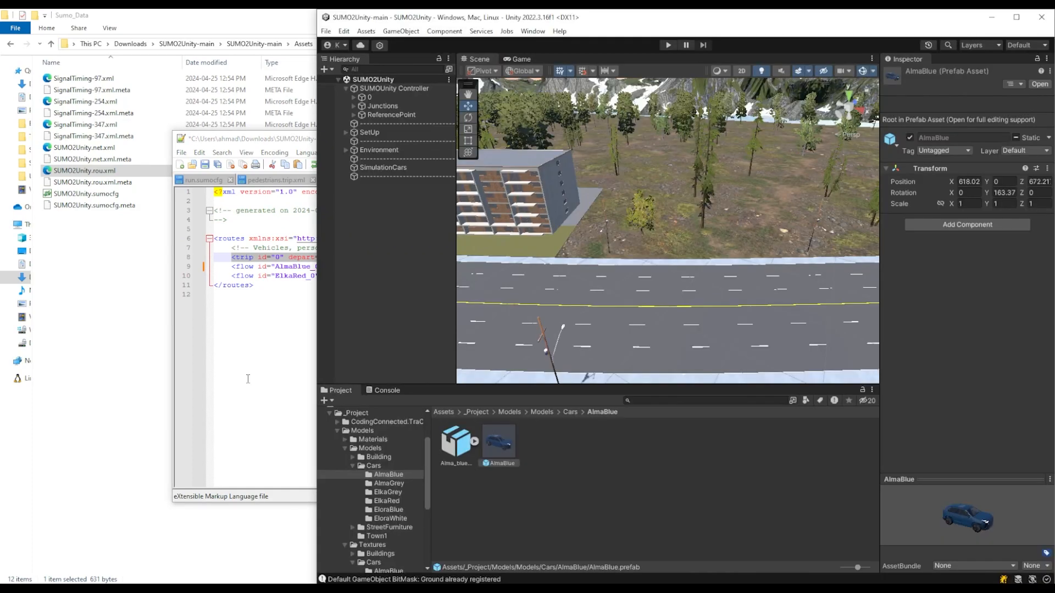
{"action": "left_click", "coordinate": [374, 99]}
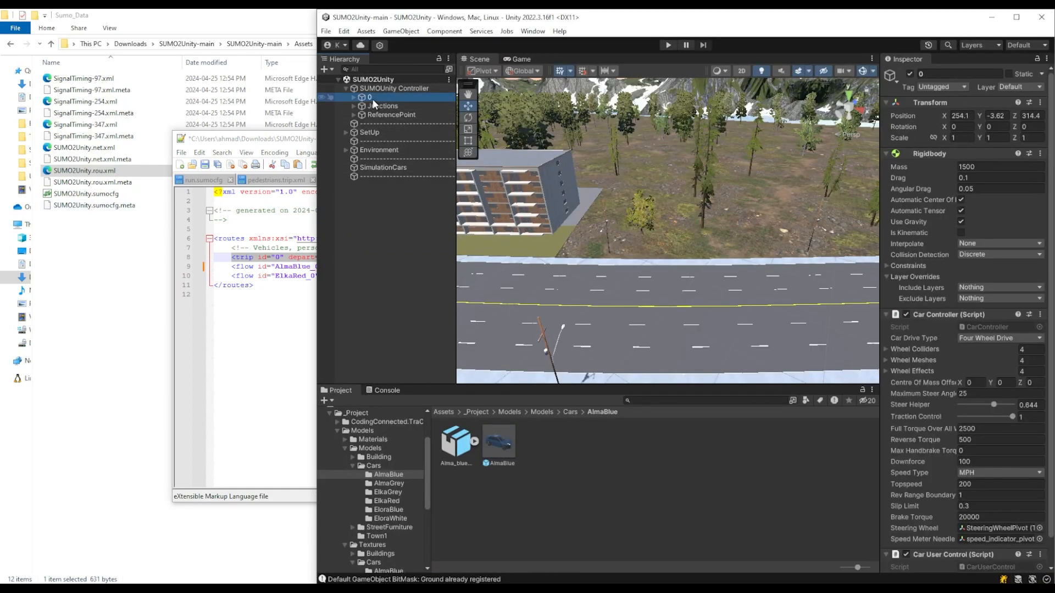
{"action": "double_click", "coordinate": [366, 98]}
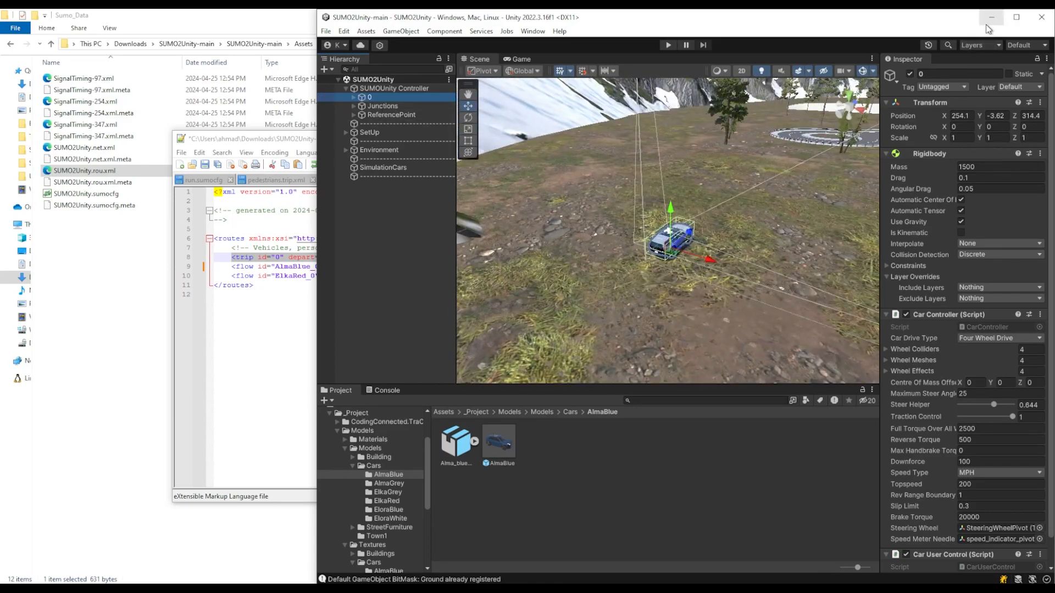
Maximize the Unity window, and highlight the AlmaBlue_0 and ElkaRed_0 flow lines in Notepad++ before minimizing it
{"action": "left_click", "coordinate": [1016, 17]}
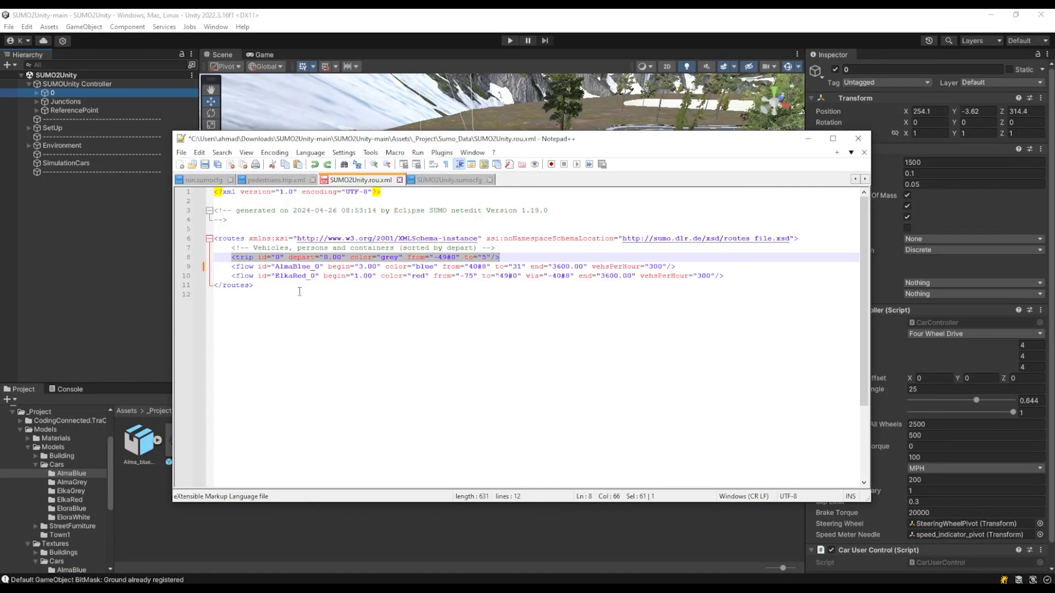
{"action": "left_click_drag", "start_coordinate": [231, 266], "coordinate": [740, 275]}
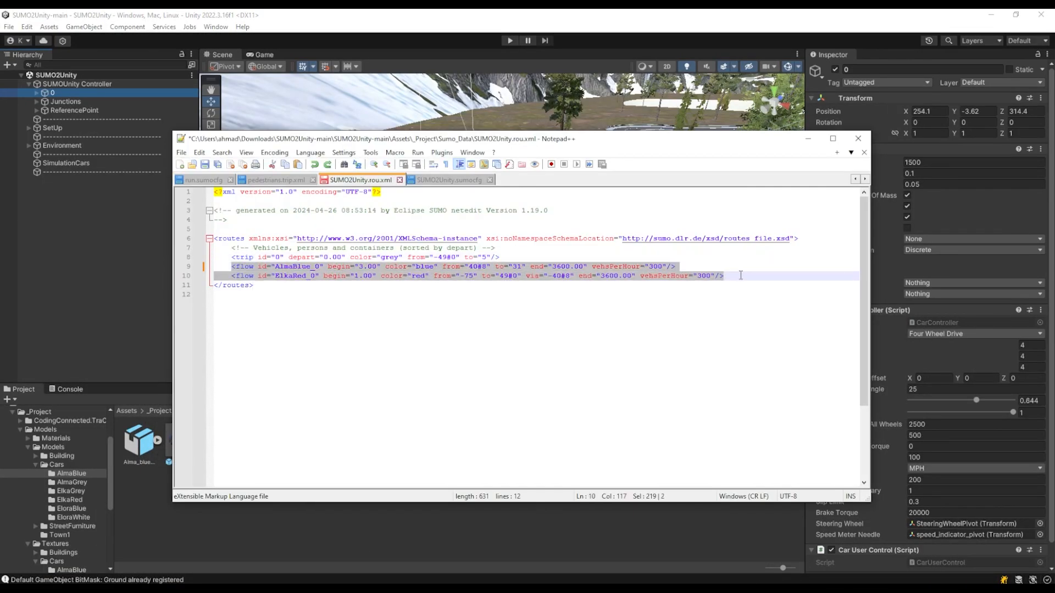
{"action": "left_click", "coordinate": [808, 139]}
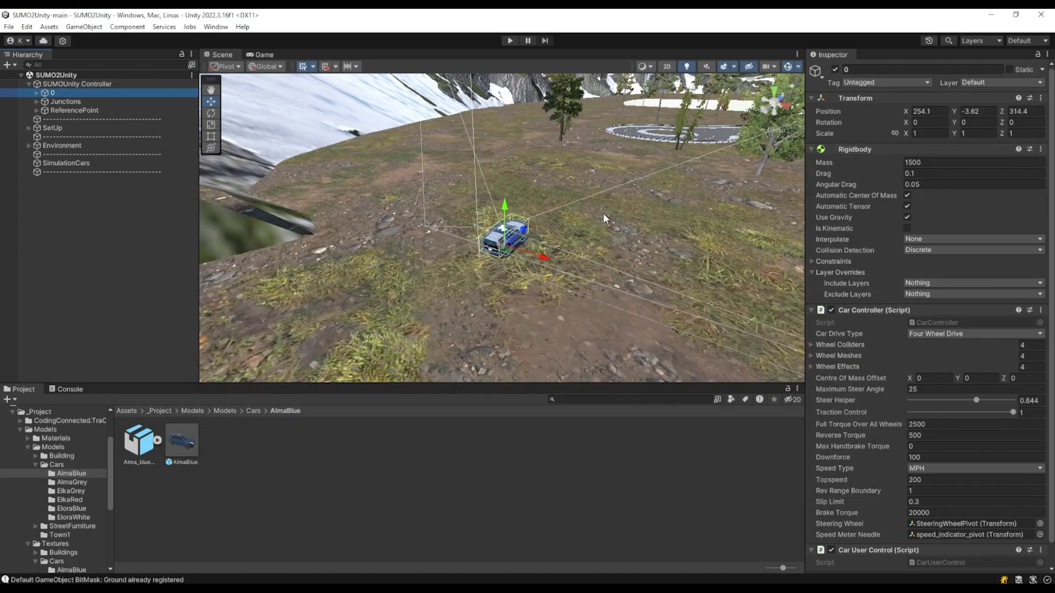